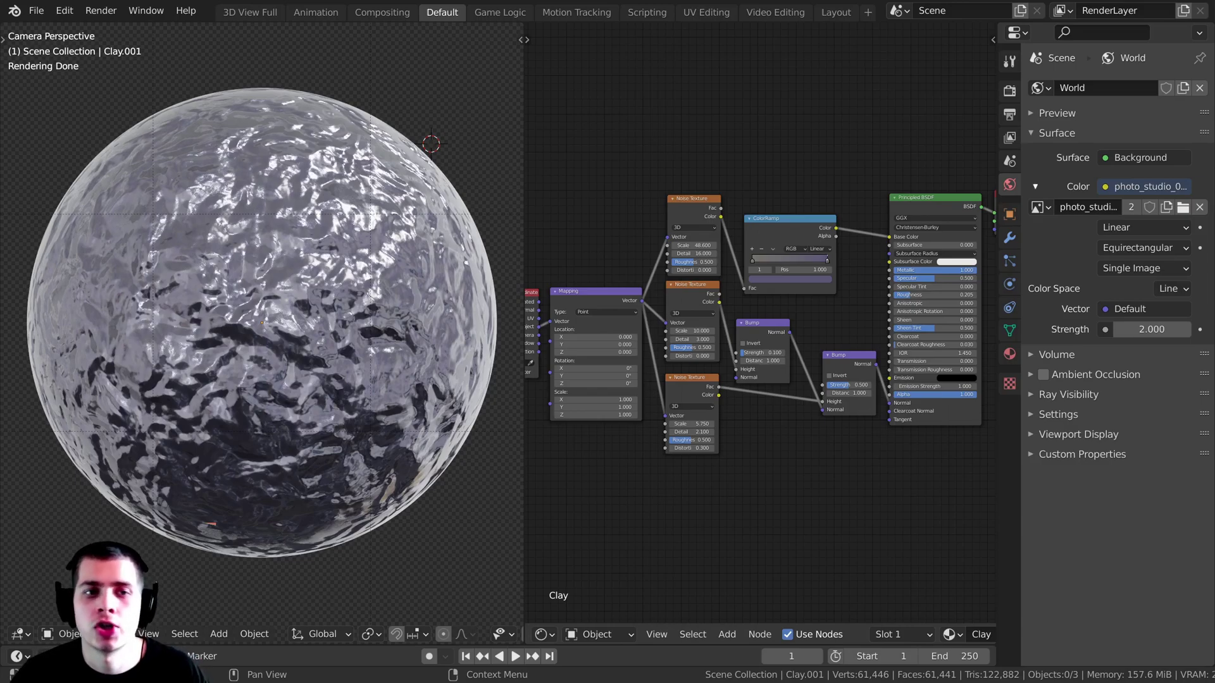
Step: Examine the sphere's mesh from several angles in solid shading, switching into Edit Mode and back to Object Mode
click(405, 179)
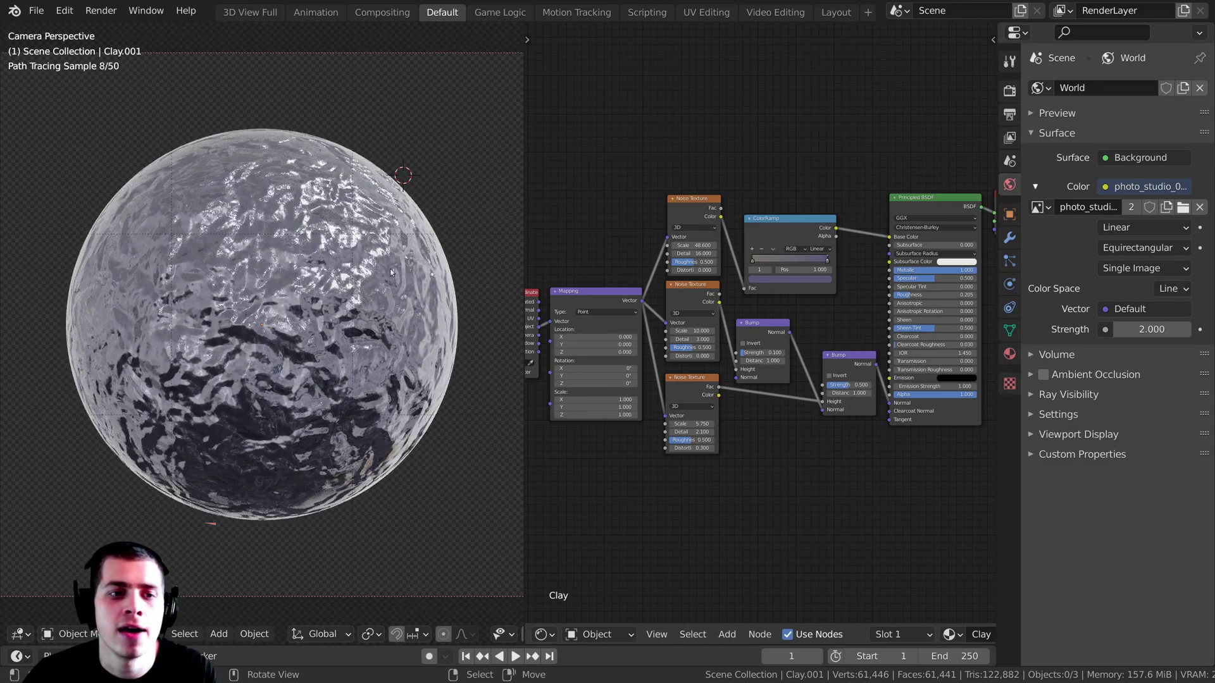
click(126, 307)
key(z)
scroll(336, 359, down, 3)
mouse_move(366, 354)
middle_down()
mouse_move(336, 360)
mouse_move(354, 372)
middle_up()
right_click(335, 360)
key(Tab)
scroll(347, 367, down, 1)
scroll(316, 360, up, 2)
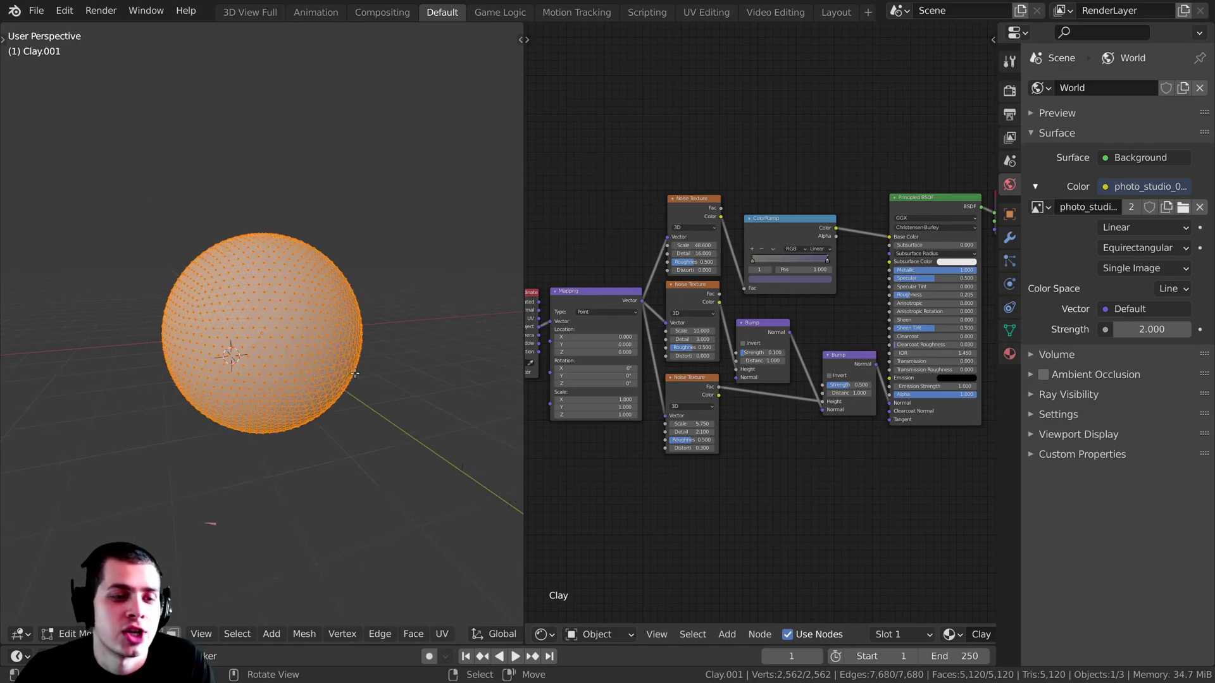
middle_drag(260, 335, 293, 374)
scroll(253, 291, down, 2)
middle_drag(239, 266, 226, 266)
scroll(228, 268, up, 2)
key(Tab)
scroll(271, 348, down, 6)
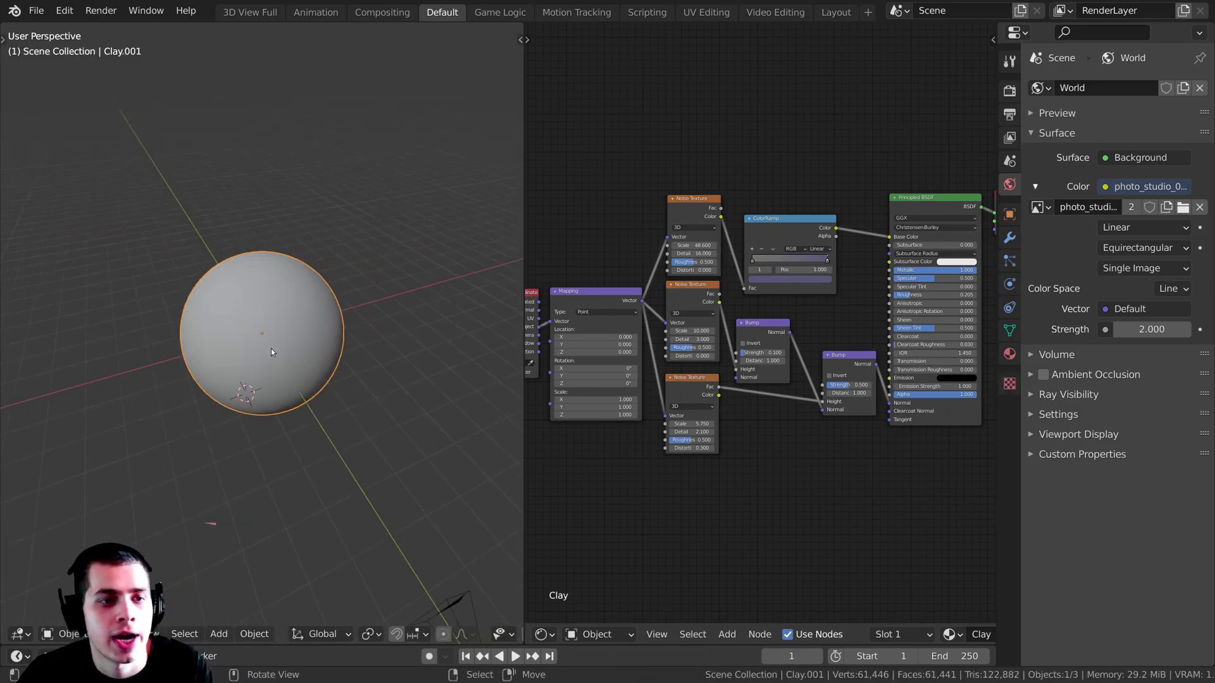
Step: Examine the lighting plane above the sphere by selecting it and orbiting around the scene
middle_drag(271, 348, 317, 267)
scroll(317, 267, up, 4)
right_click(435, 110)
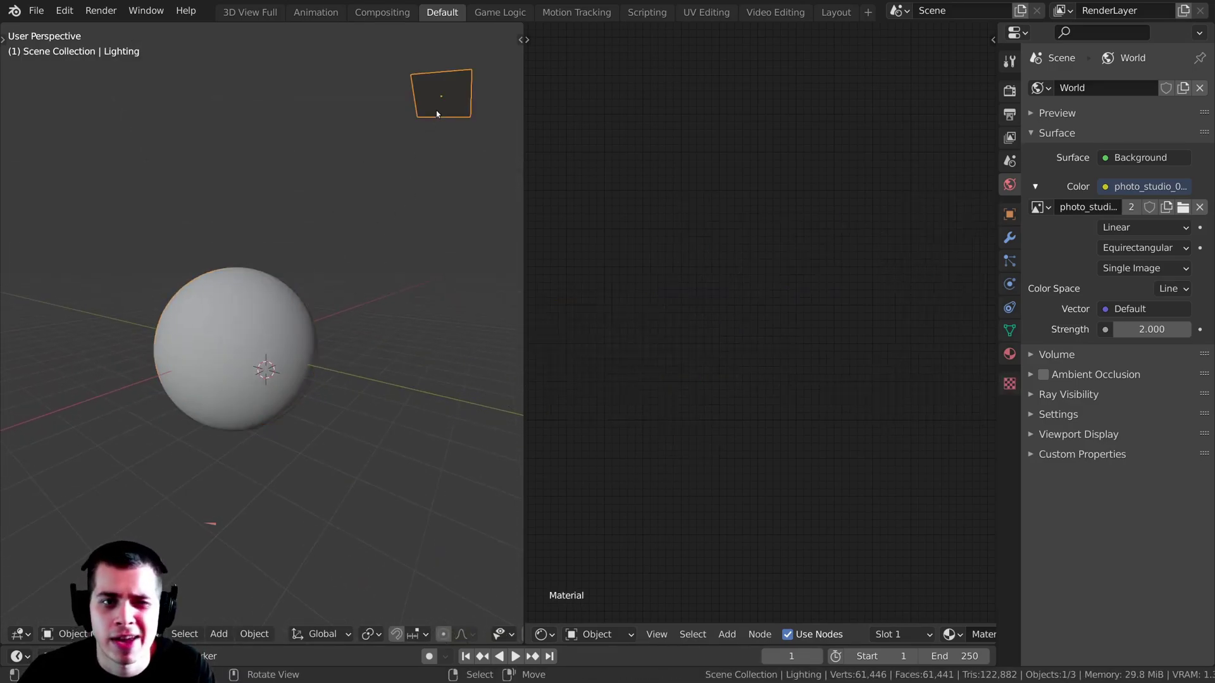
key(g)
right_click(403, 106)
scroll(370, 248, down, 2)
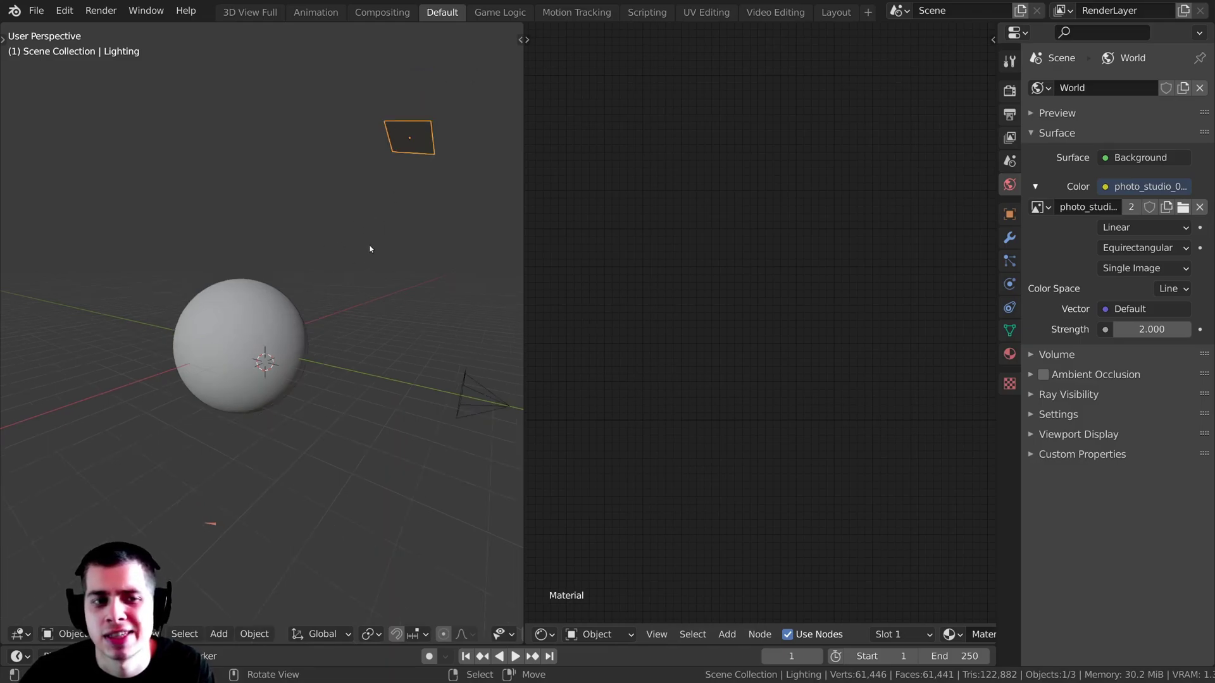
middle_drag(372, 248, 302, 337)
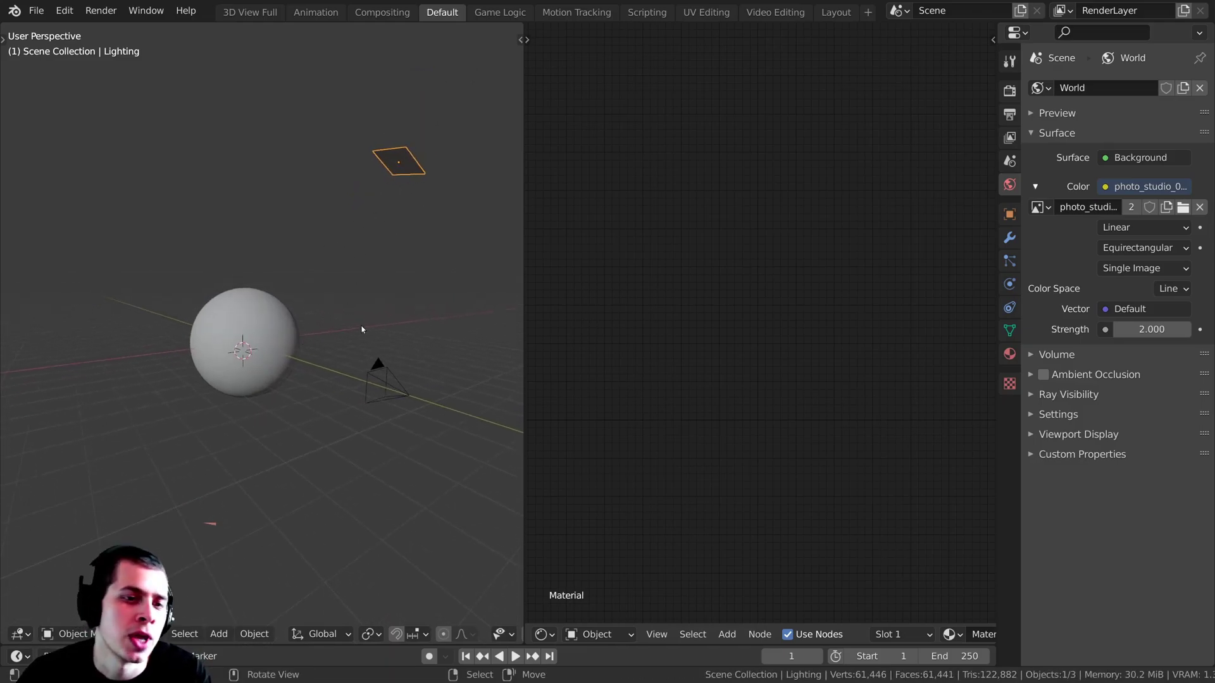
Step: Return the viewport to the camera perspective with rendered shading
key(KP_0)
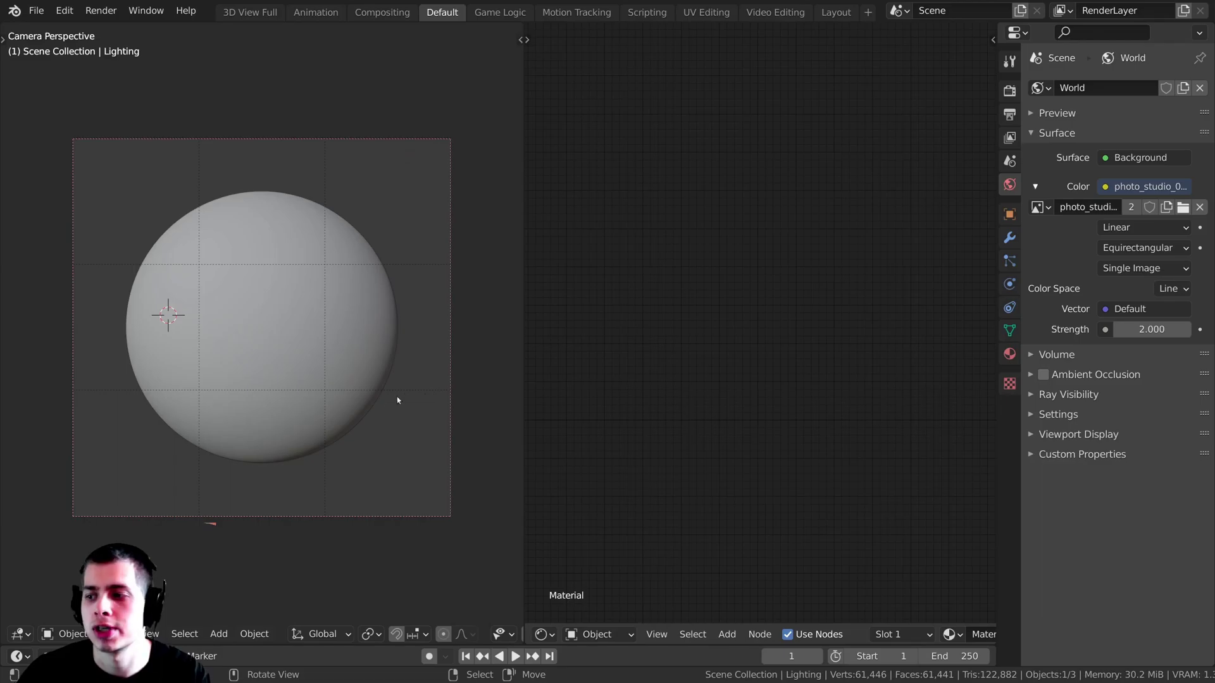
key(z)
click(285, 82)
scroll(284, 360, up, 1)
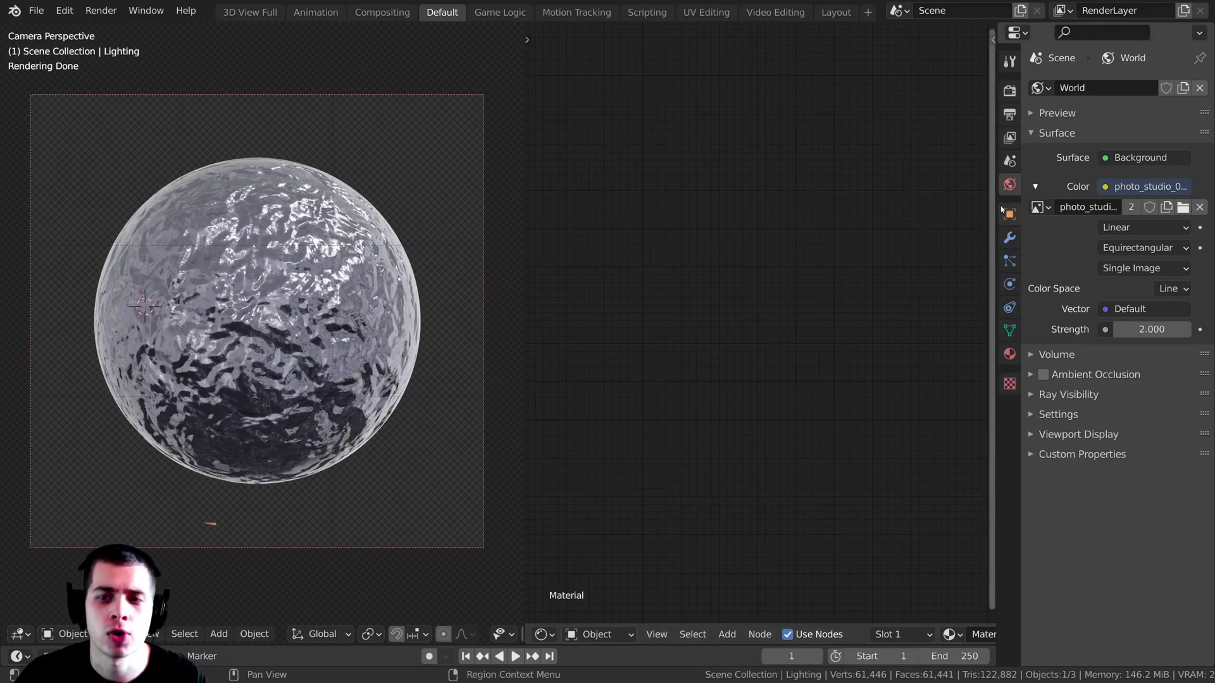
Step: Widen the properties editor and examine the name of the world background's environment image
drag(995, 210, 889, 209)
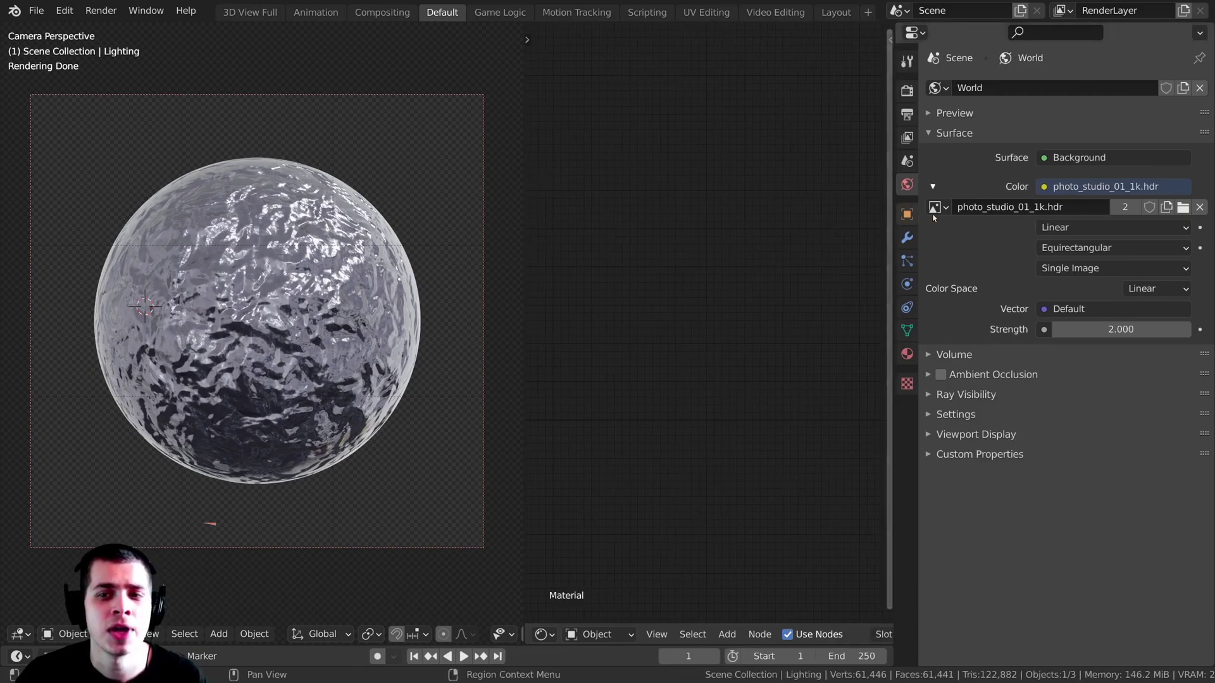
click(974, 208)
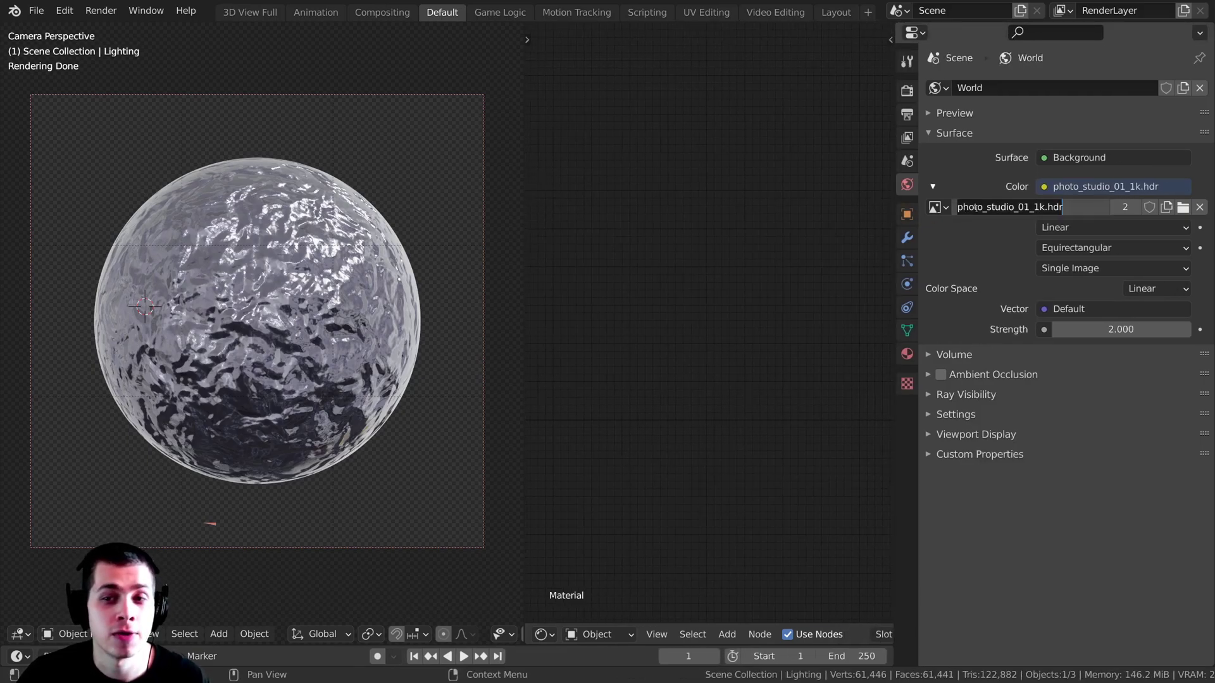
click(1014, 207)
drag(1033, 207, 1067, 211)
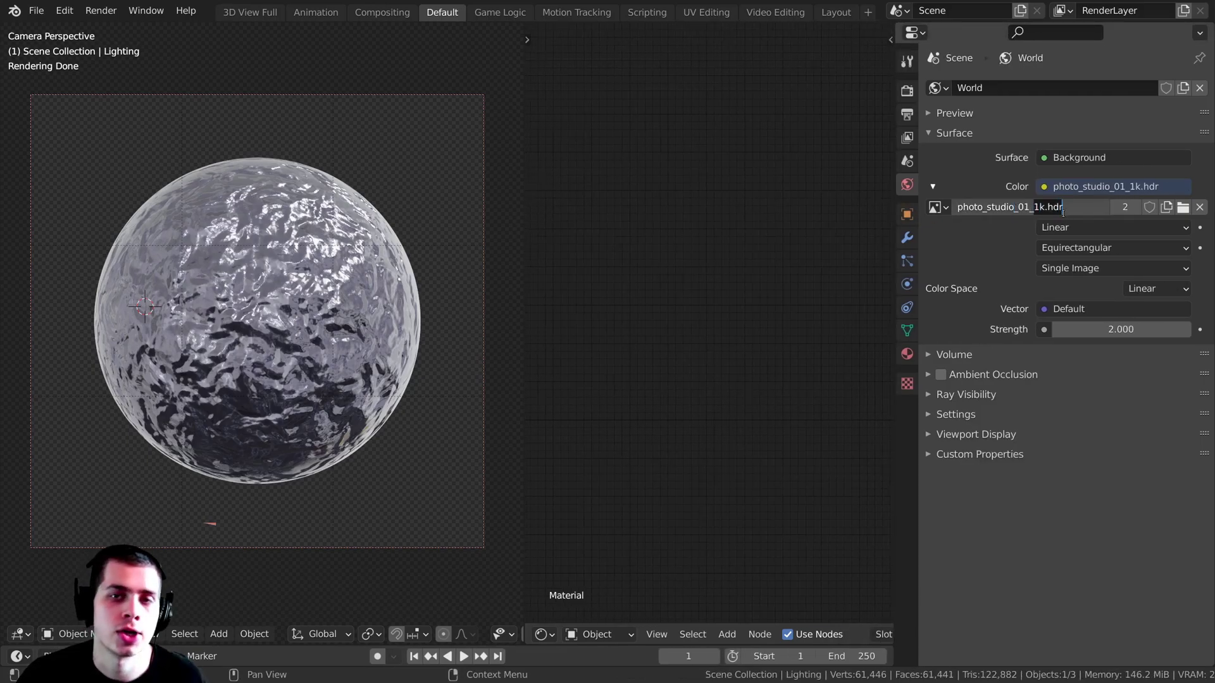
click(1069, 212)
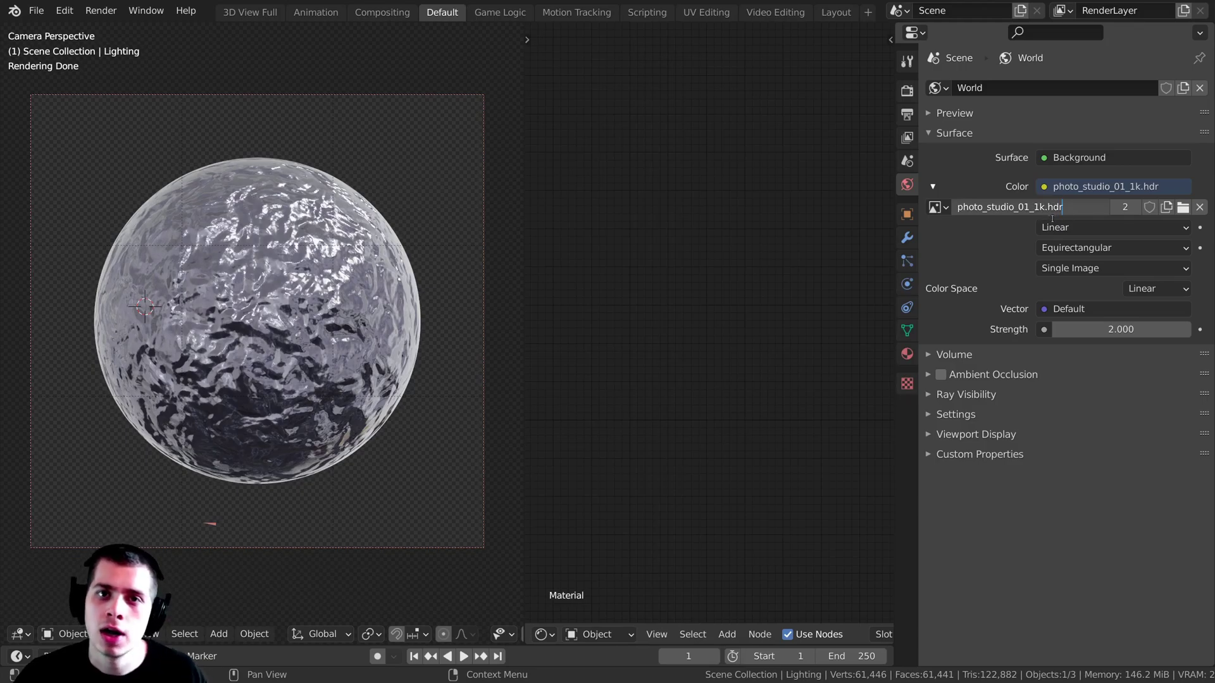
drag(1066, 210, 954, 209)
click(1105, 222)
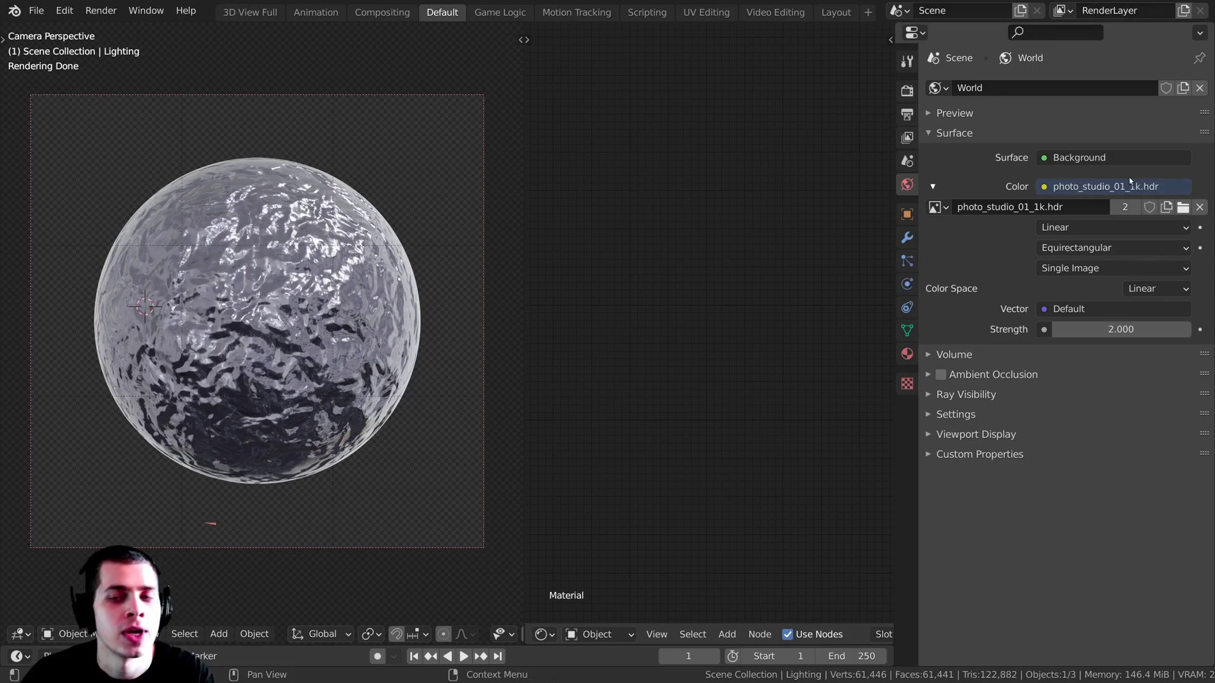
Step: Select the sphere, narrow the properties editor again, and give the sphere a new material named Foil
click(274, 314)
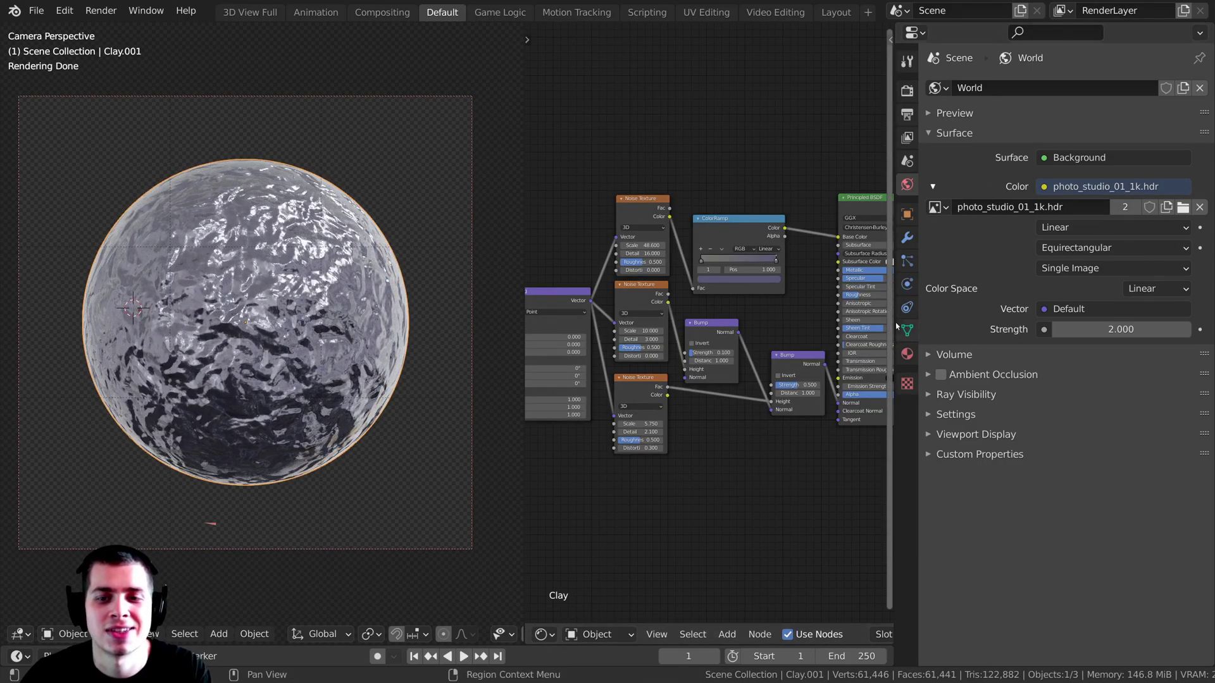
drag(893, 326, 1006, 325)
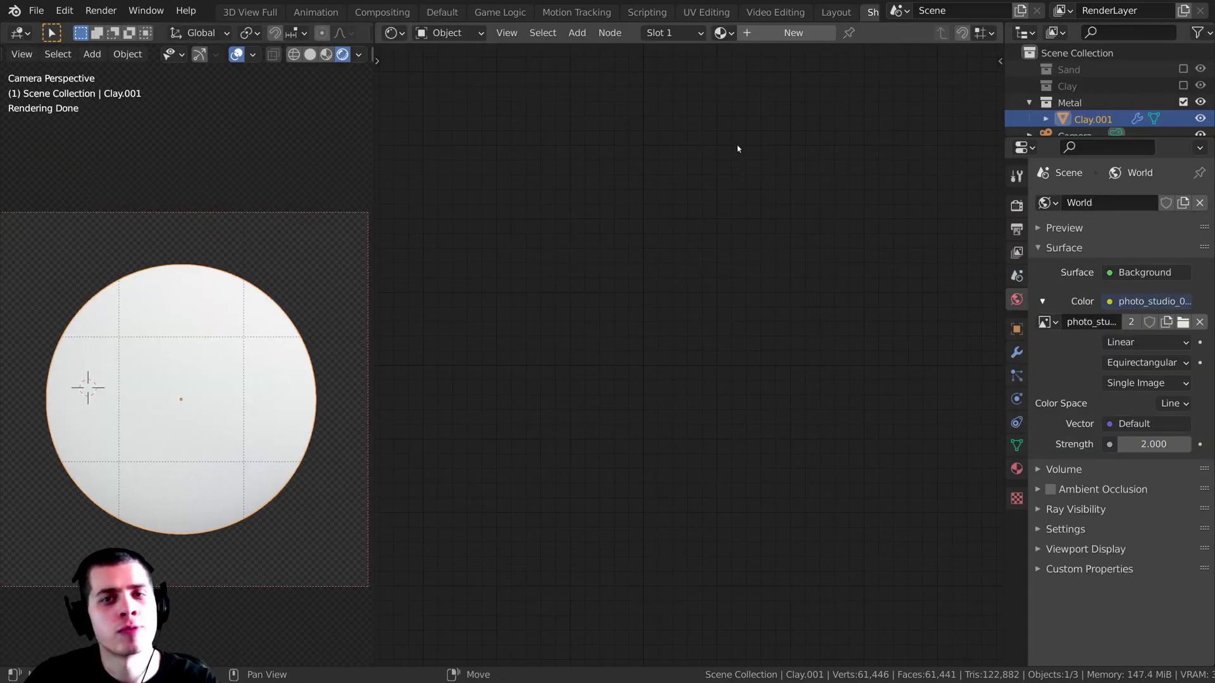
click(776, 33)
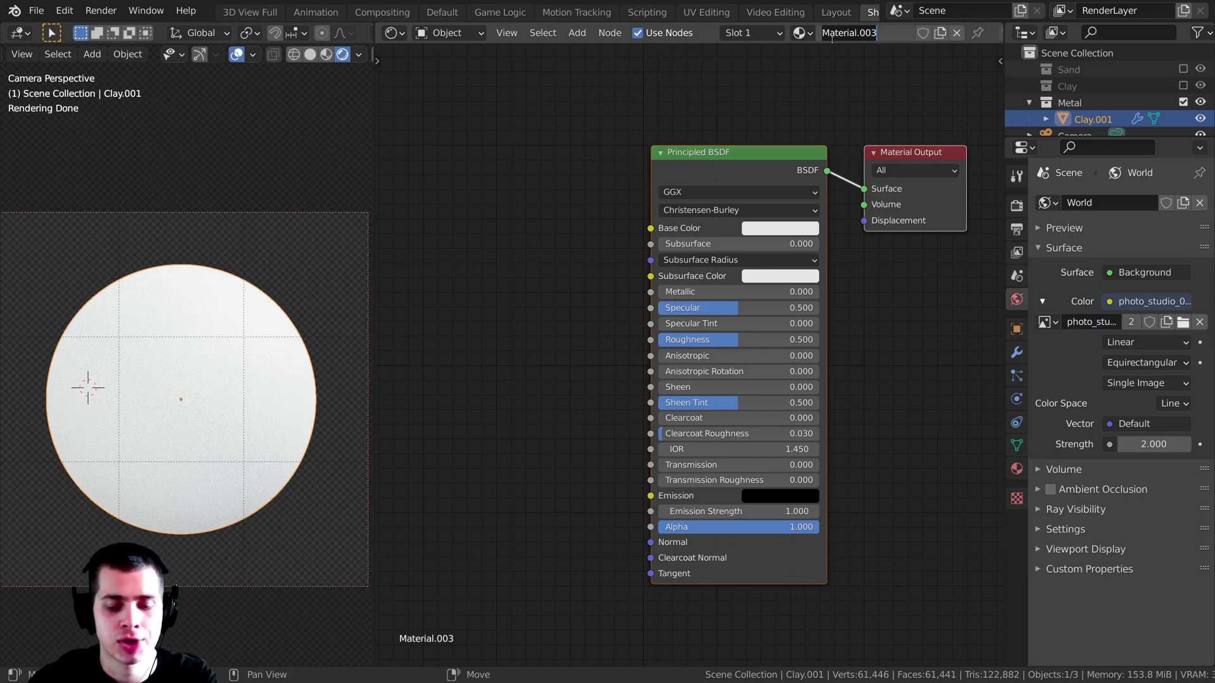
text(Foil)
key(Return)
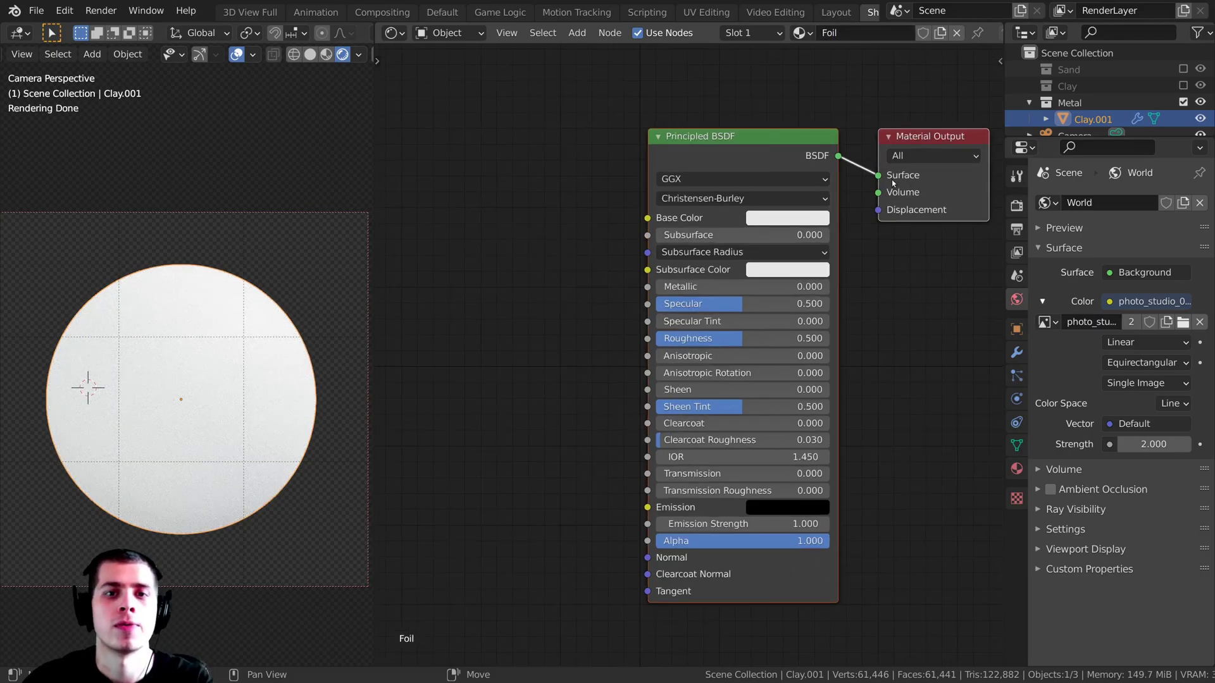
Step: Add a Noise Texture node to the Foil material and place it to the left of the Principled BSDF
scroll(523, 175, up, 1)
key(shift+a)
click(492, 173)
text(no)
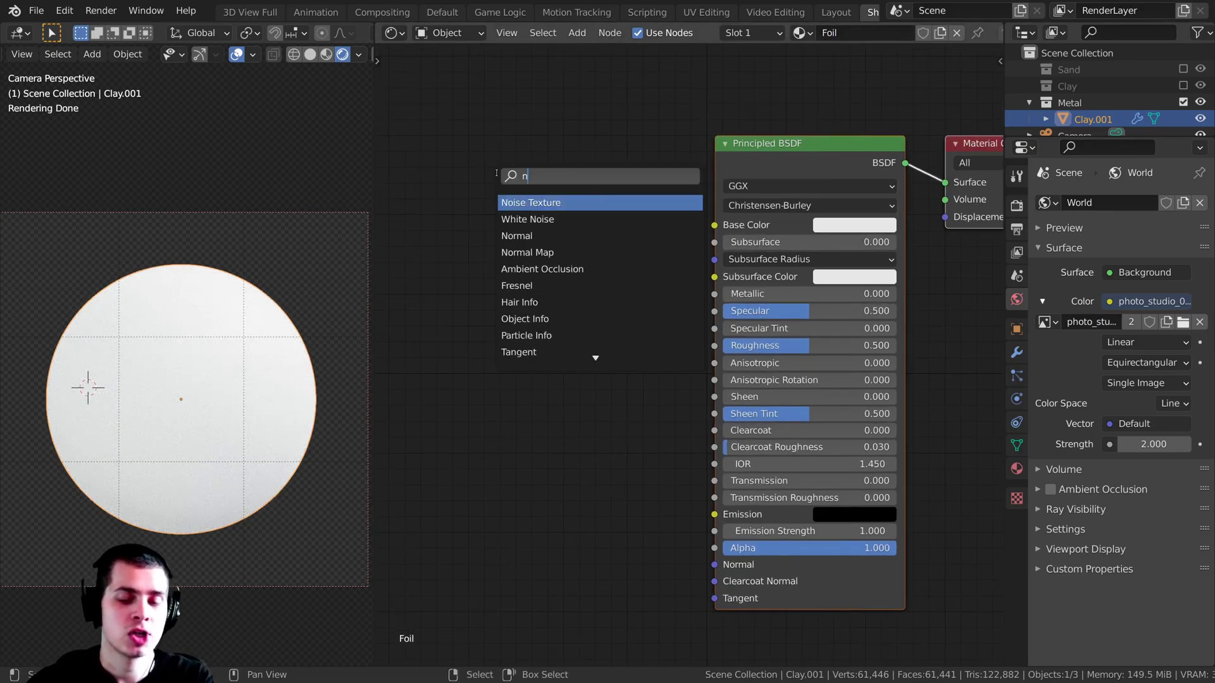
click(534, 202)
scroll(468, 228, down, 1)
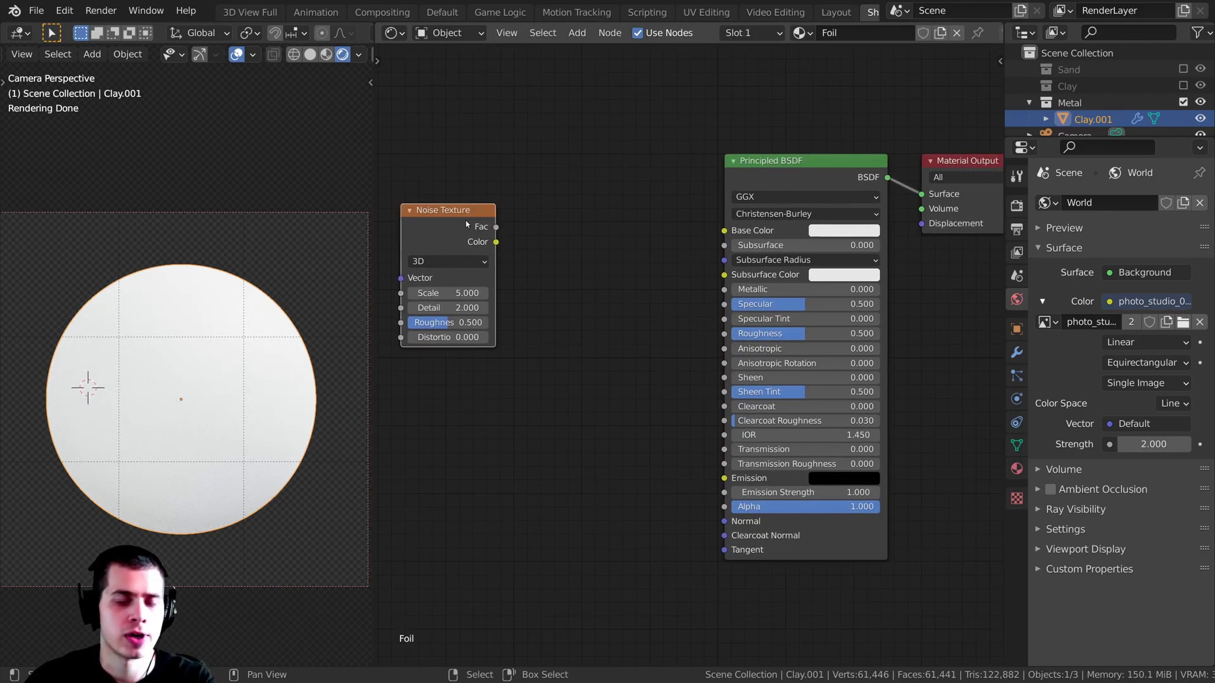
click(473, 227)
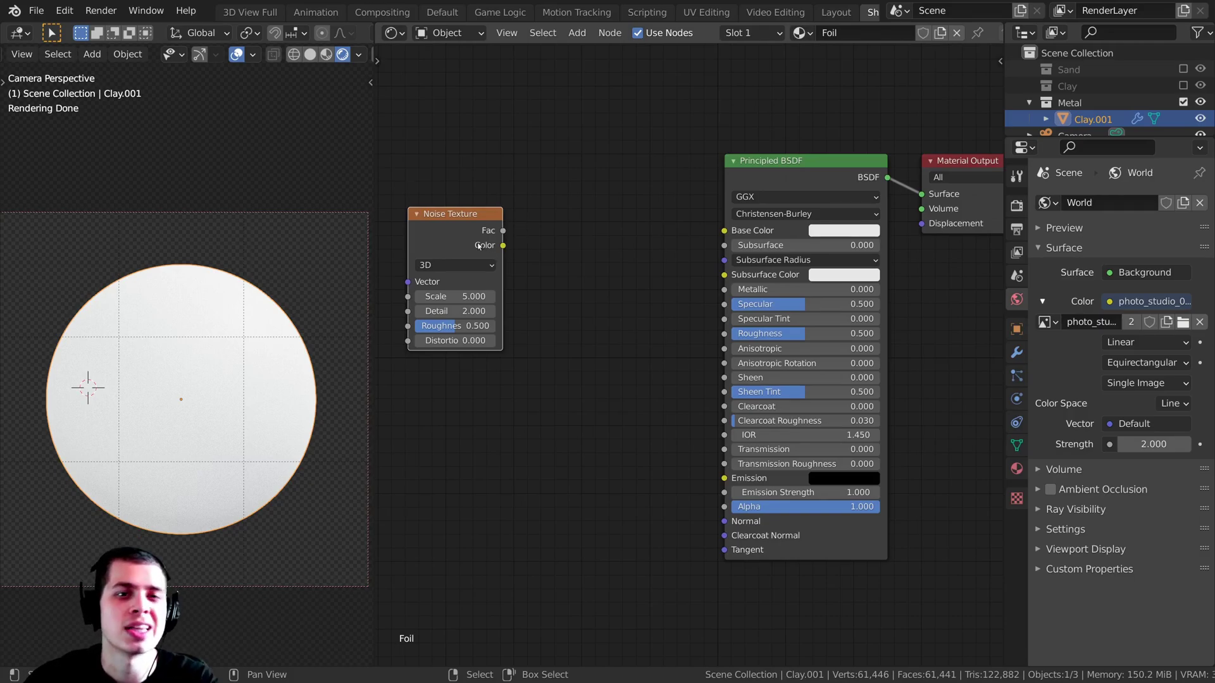
drag(493, 239, 489, 238)
scroll(489, 238, up, 2)
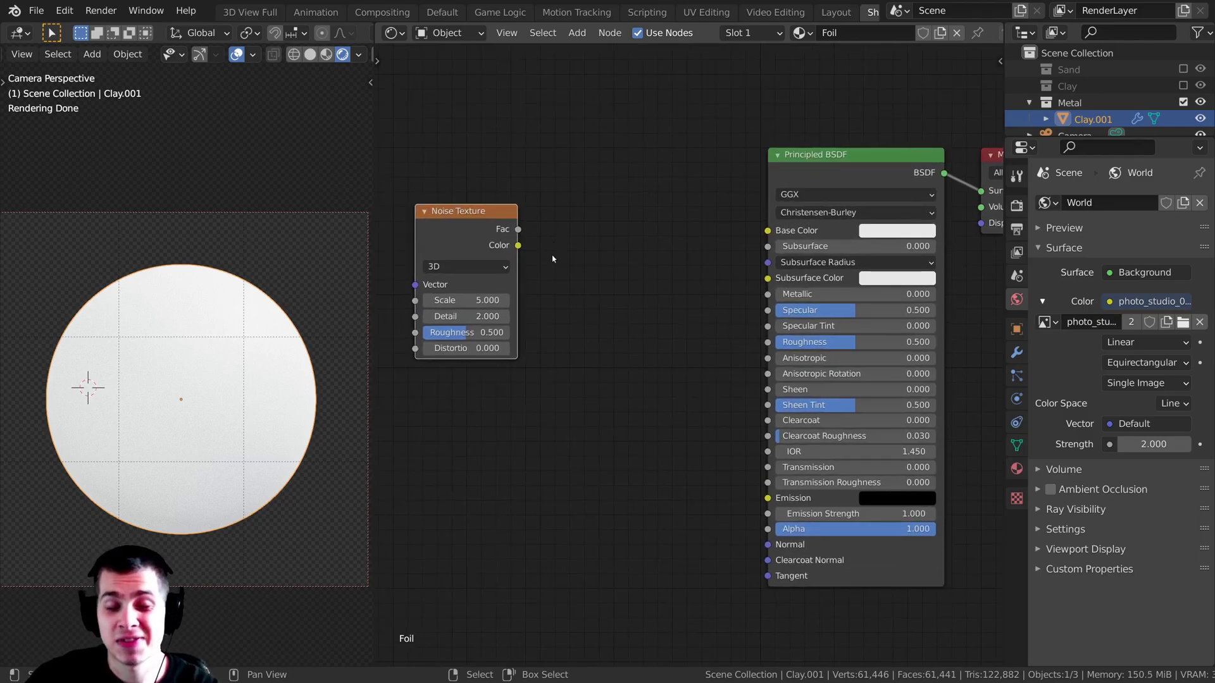
Step: Set the Principled BSDF's Metallic to 1 and its Roughness to 0.2
scroll(652, 290, up, 1)
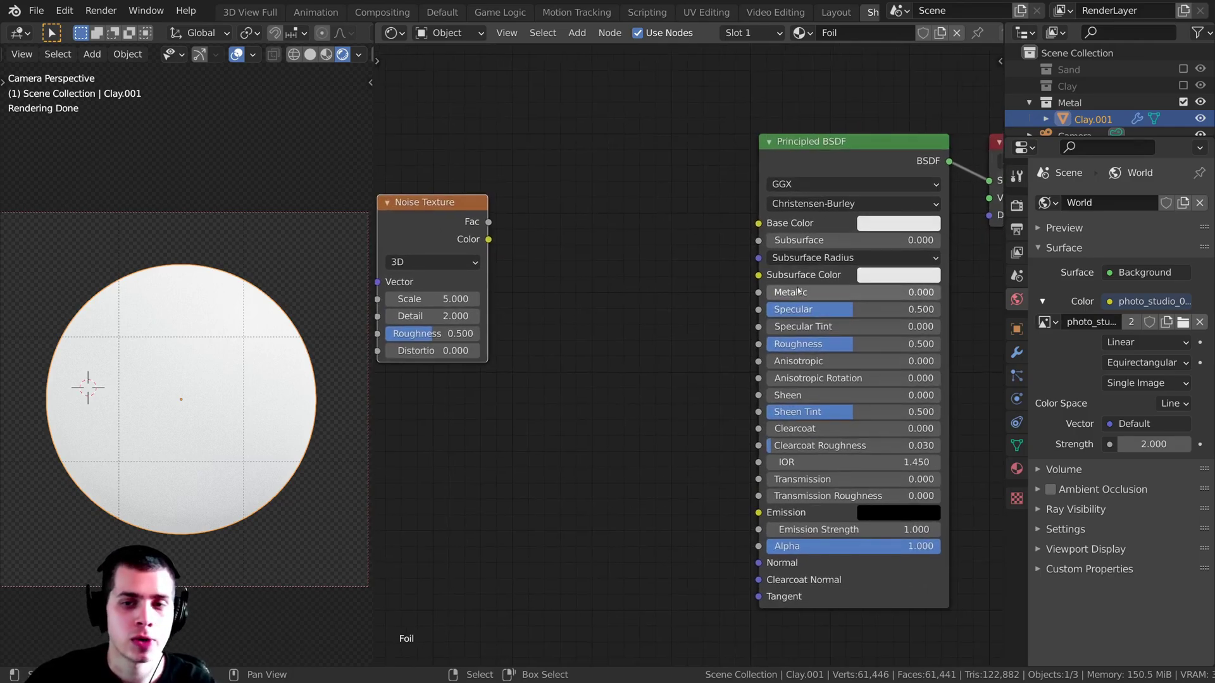
drag(813, 171, 809, 170)
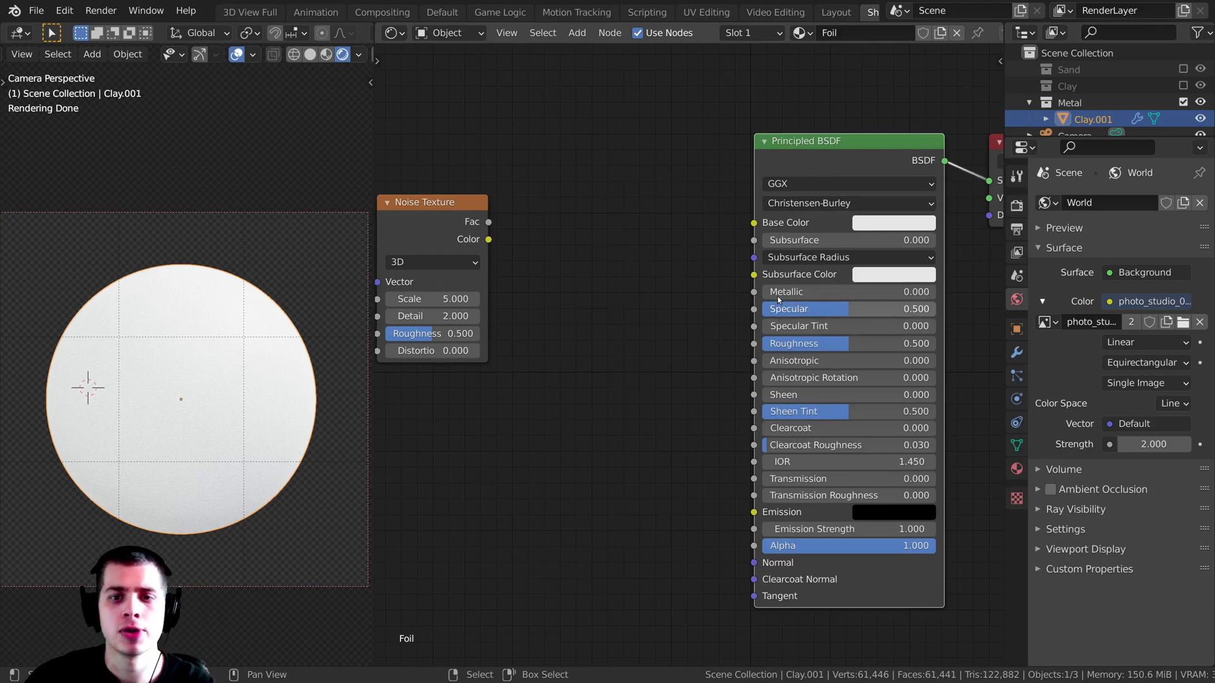
click(913, 291)
text(1)
key(Return)
middle_drag(913, 291, 866, 296)
click(773, 346)
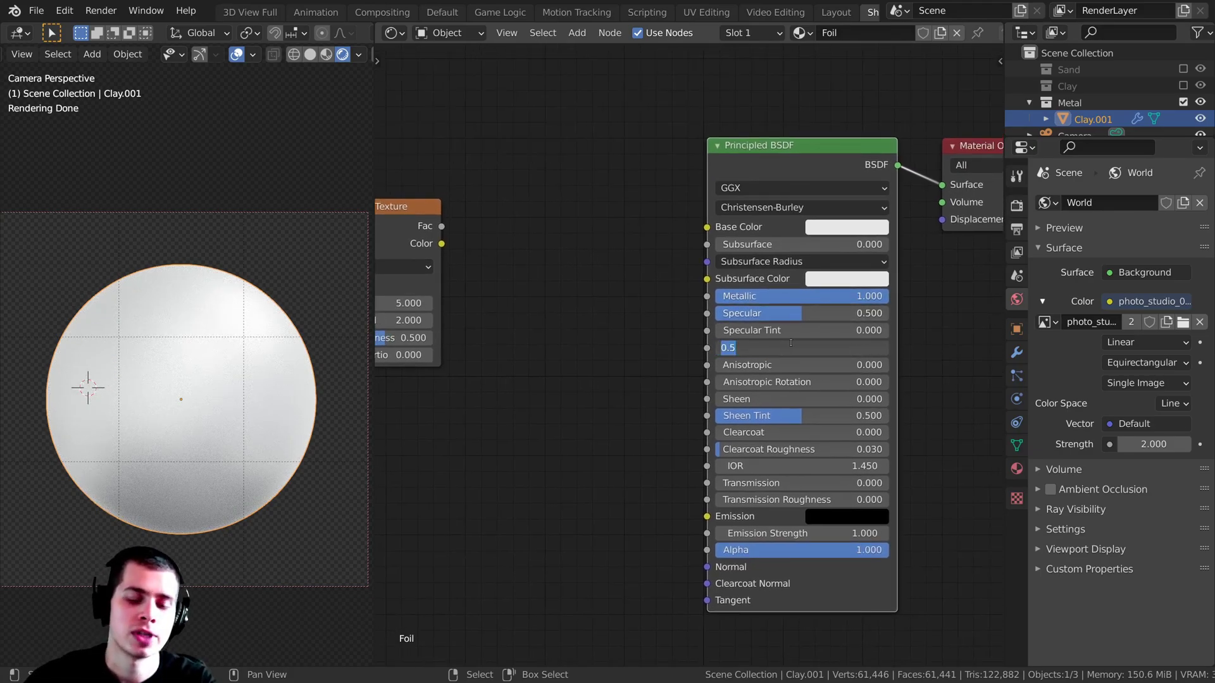
text(.2)
key(Return)
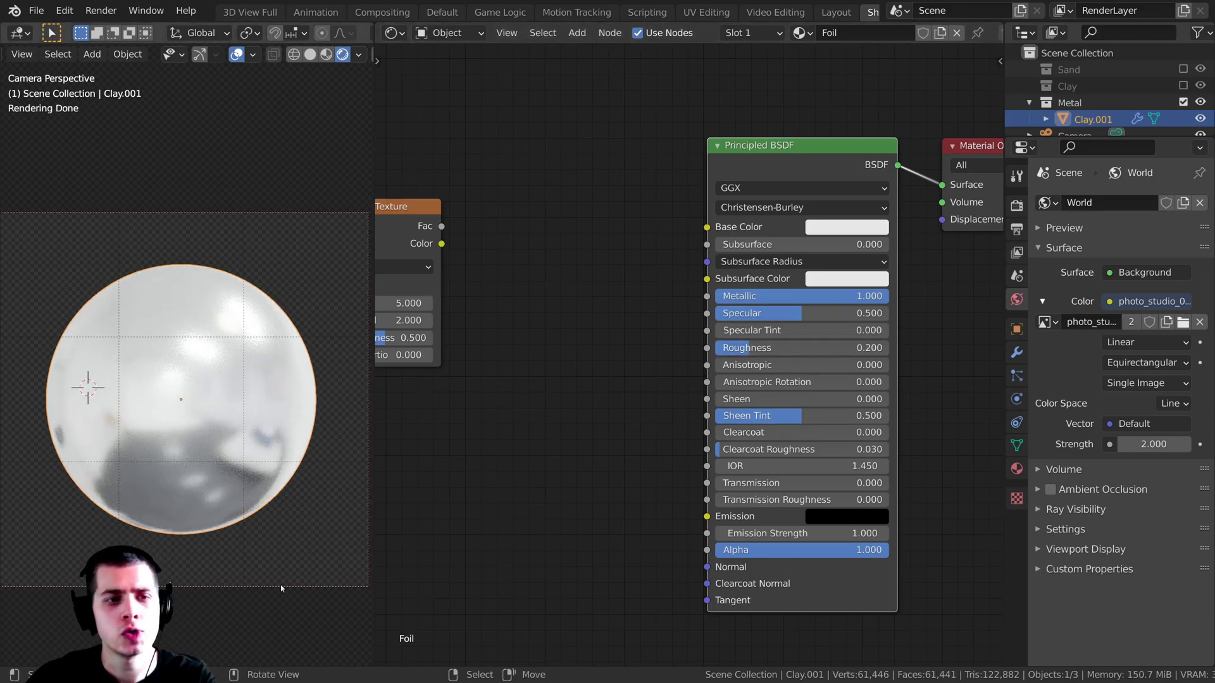
Step: Connect the Noise Texture's Color output to the Principled BSDF's Base Color and shift the noise node slightly closer to it
middle_drag(396, 219, 471, 232)
drag(473, 229, 784, 239)
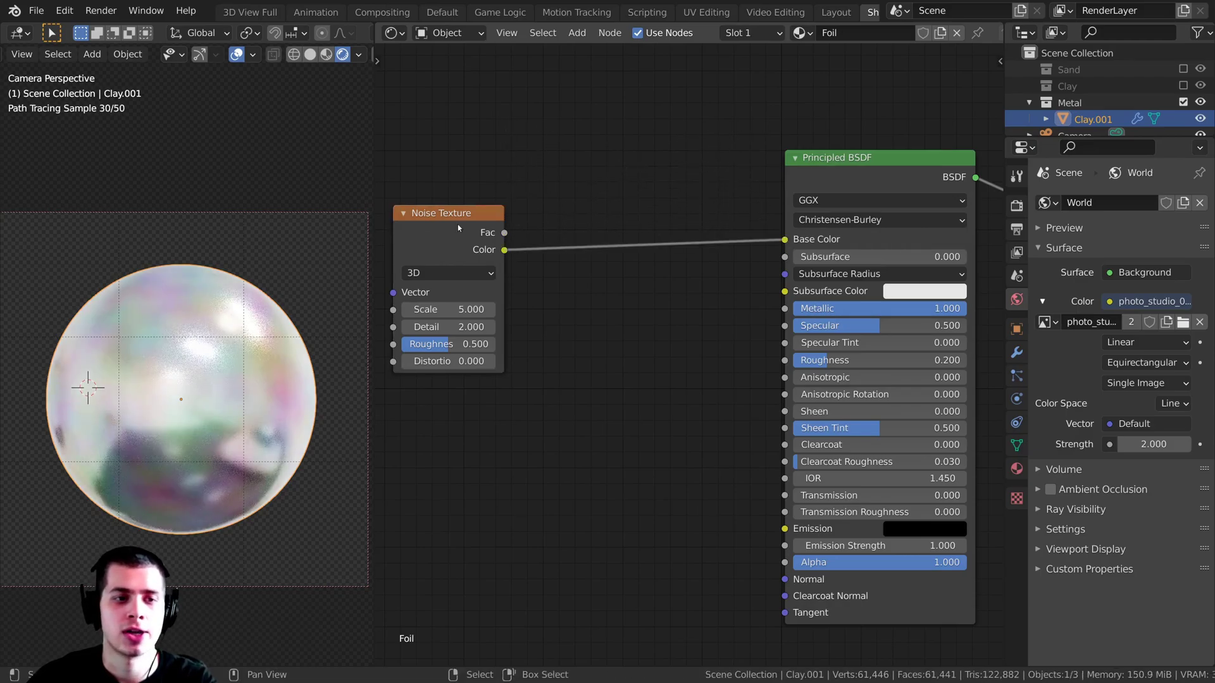
shift+middle_drag(209, 382, 215, 362)
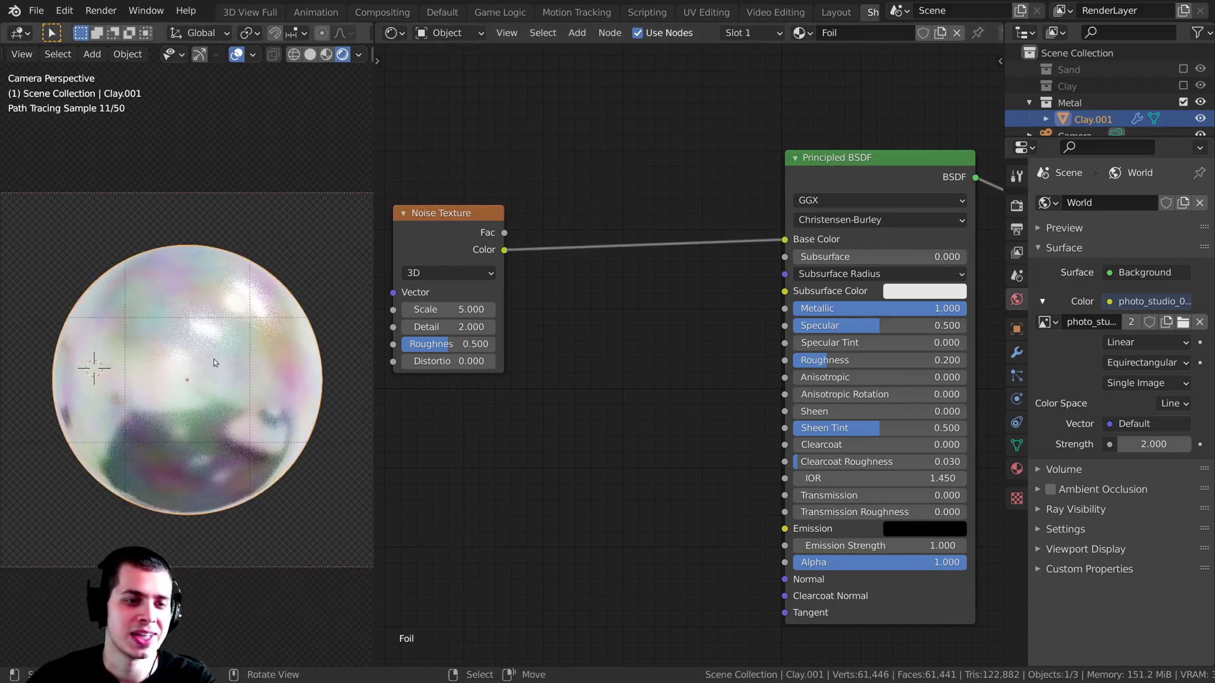
scroll(234, 361, up, 2)
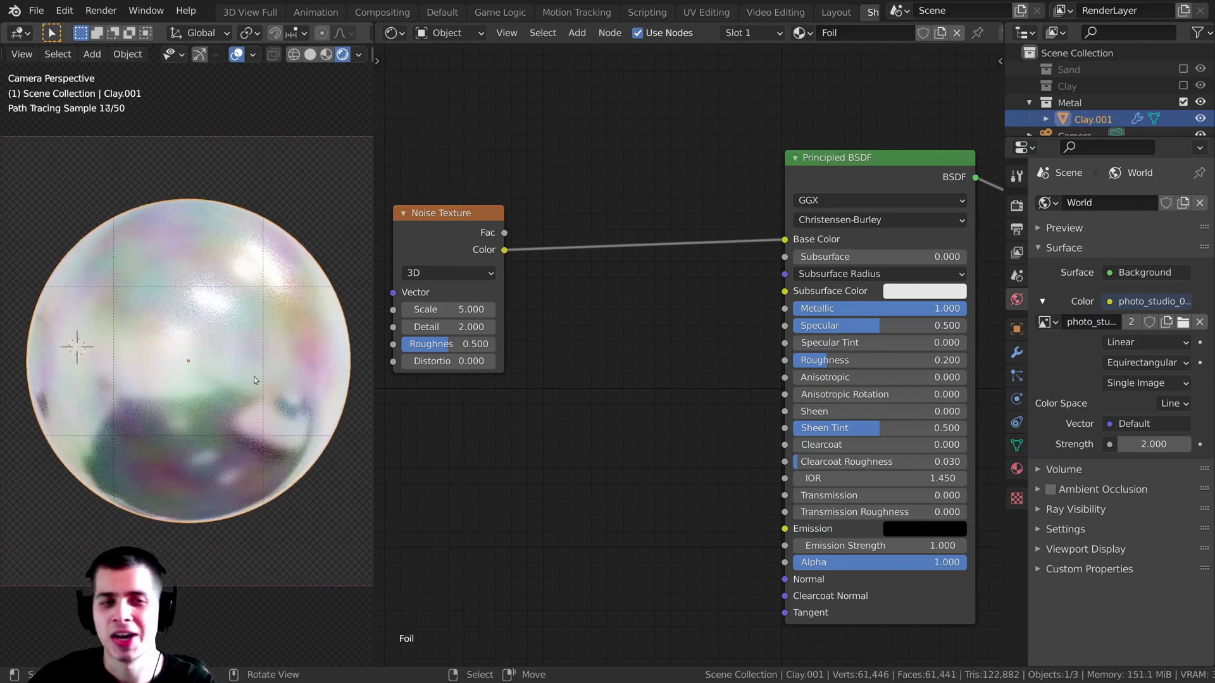
scroll(638, 434, down, 3)
middle_drag(639, 434, 797, 436)
scroll(798, 436, up, 1)
shift+middle_drag(276, 329, 268, 337)
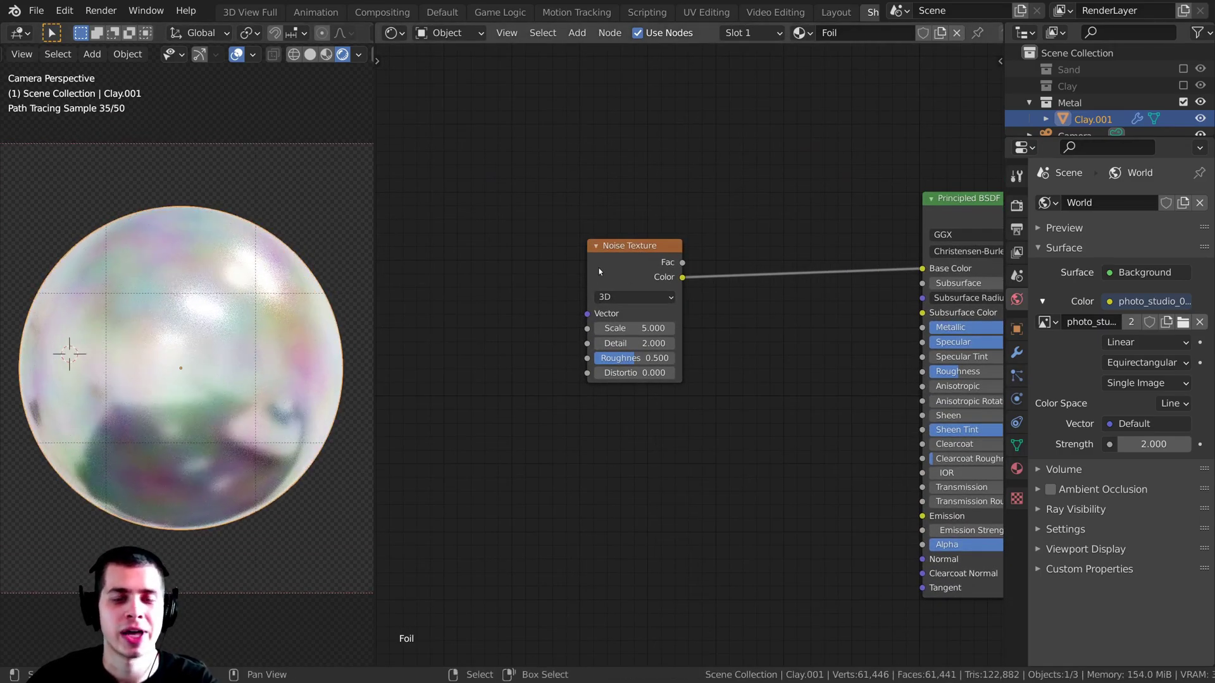
scroll(686, 228, down, 2)
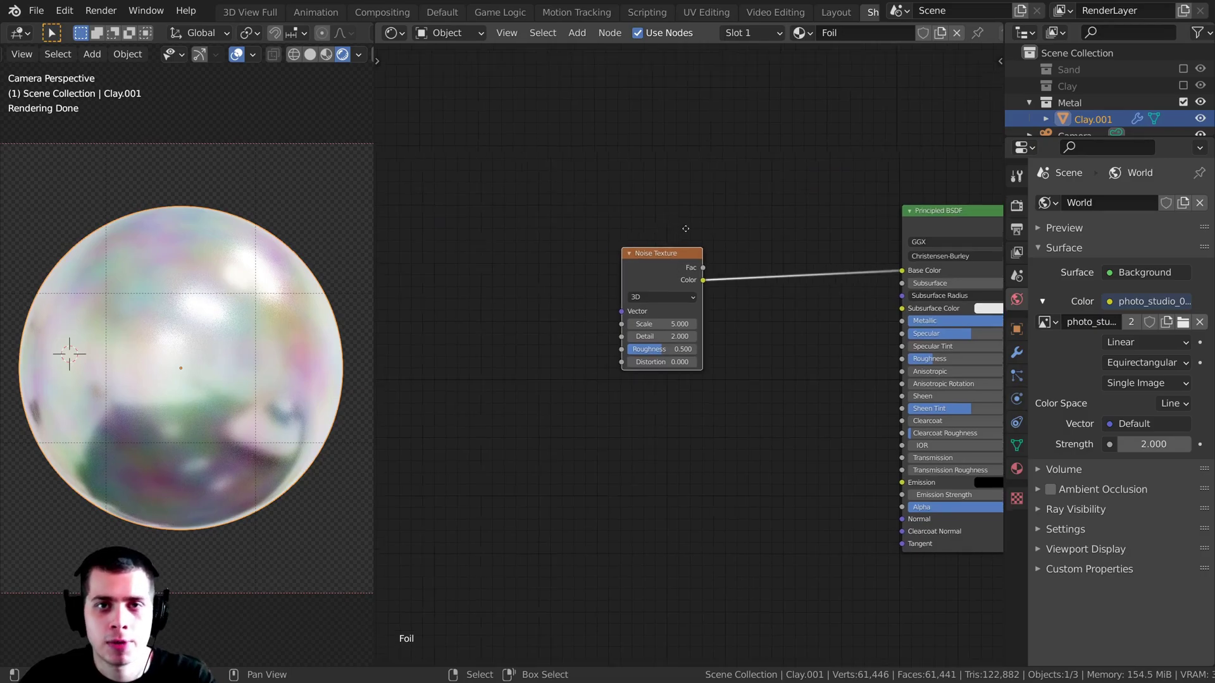
middle_drag(686, 229, 692, 231)
drag(658, 276, 680, 280)
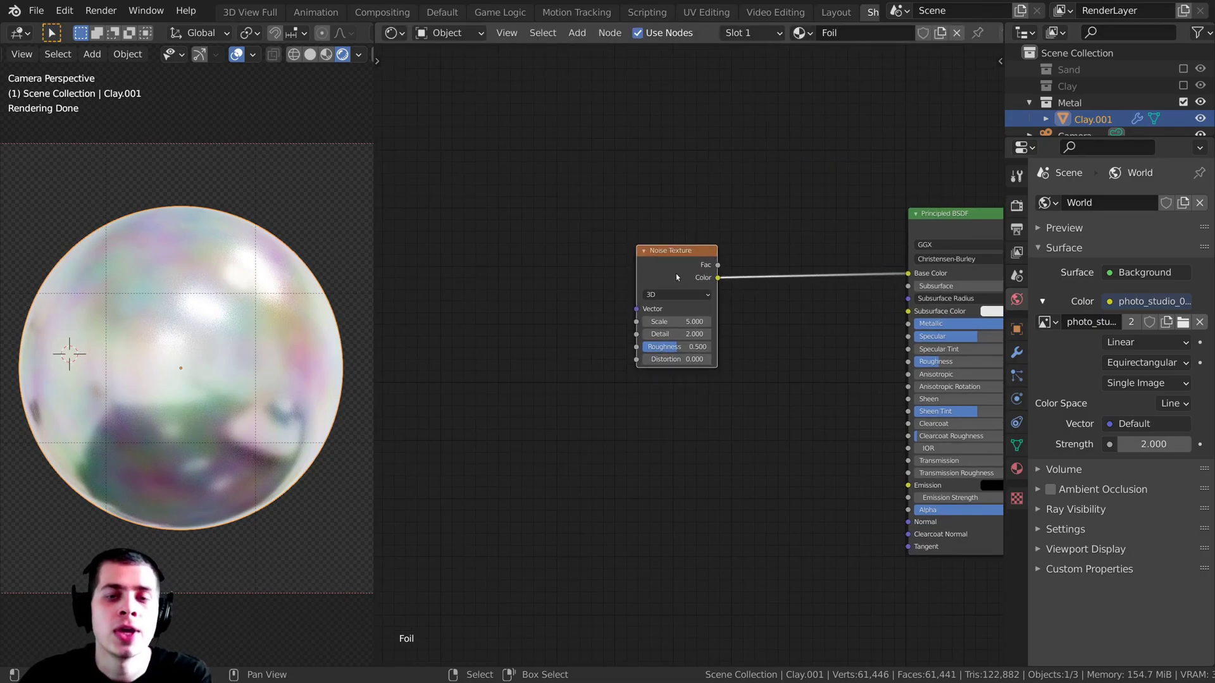
Step: Open the add-ons section of the preferences and search for "node"
click(64, 11)
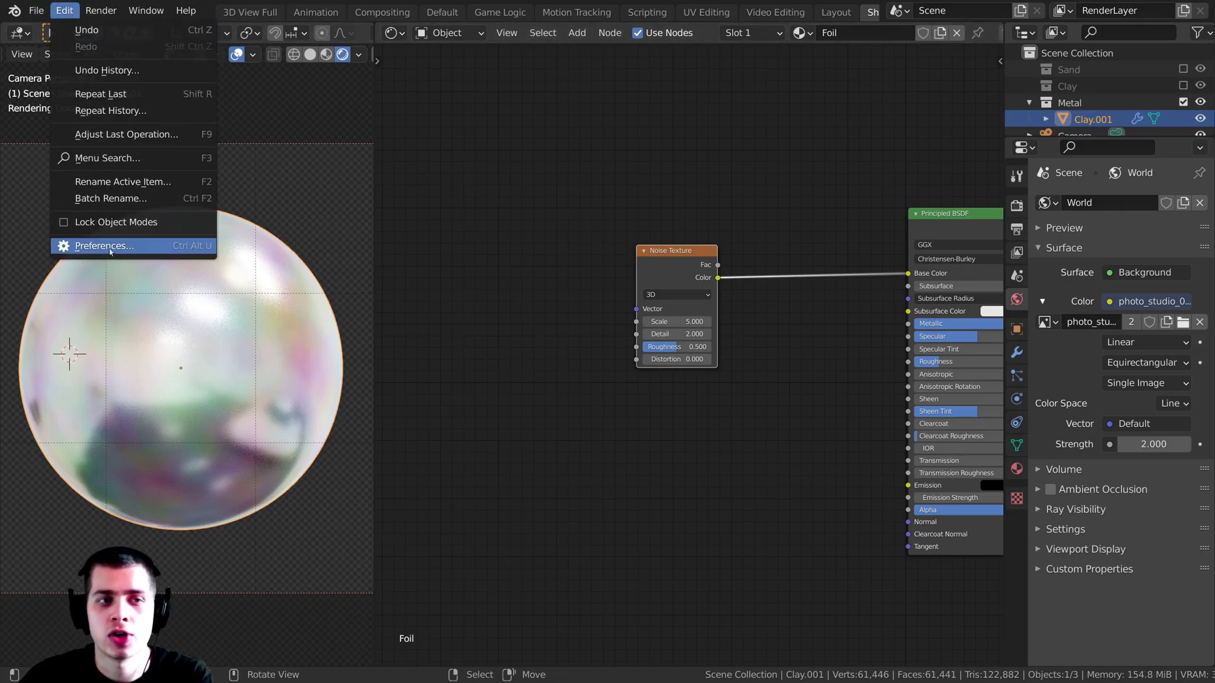
click(180, 246)
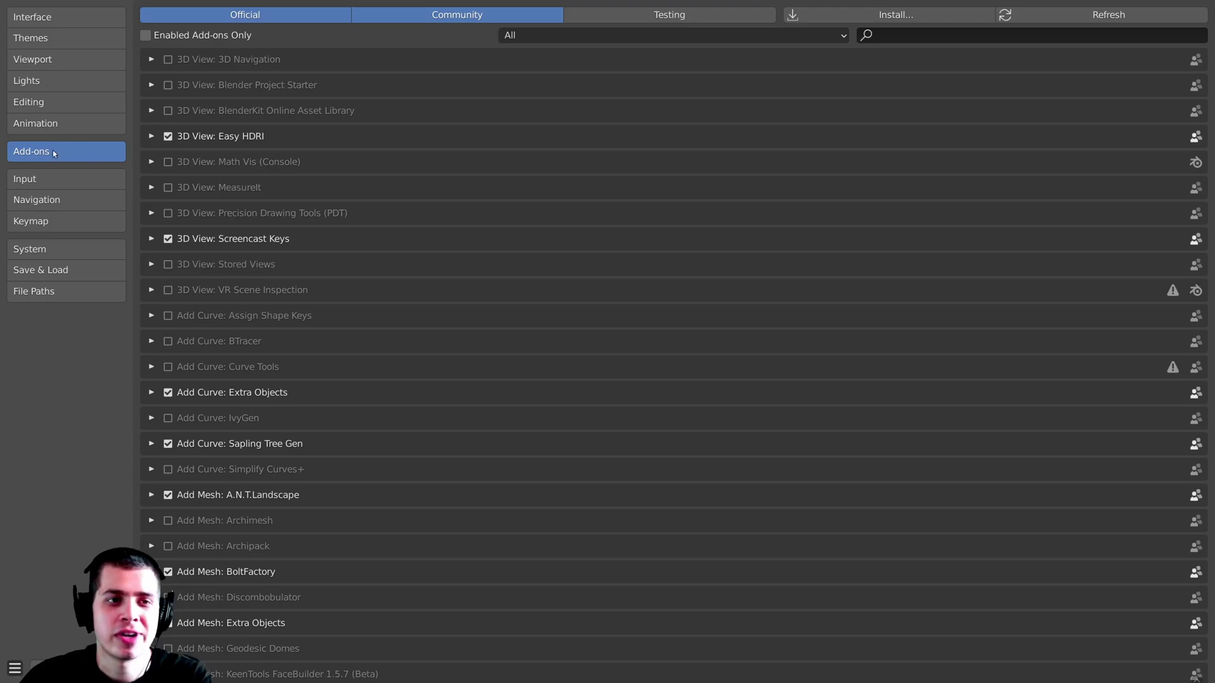
click(891, 35)
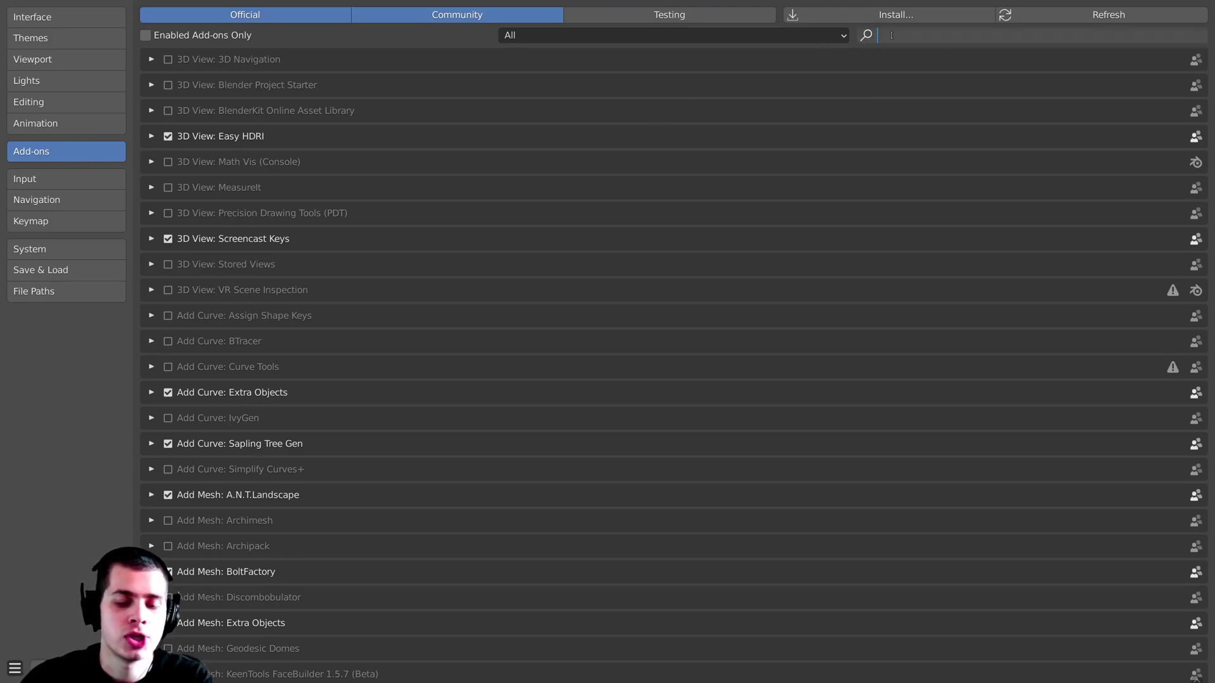
text(node)
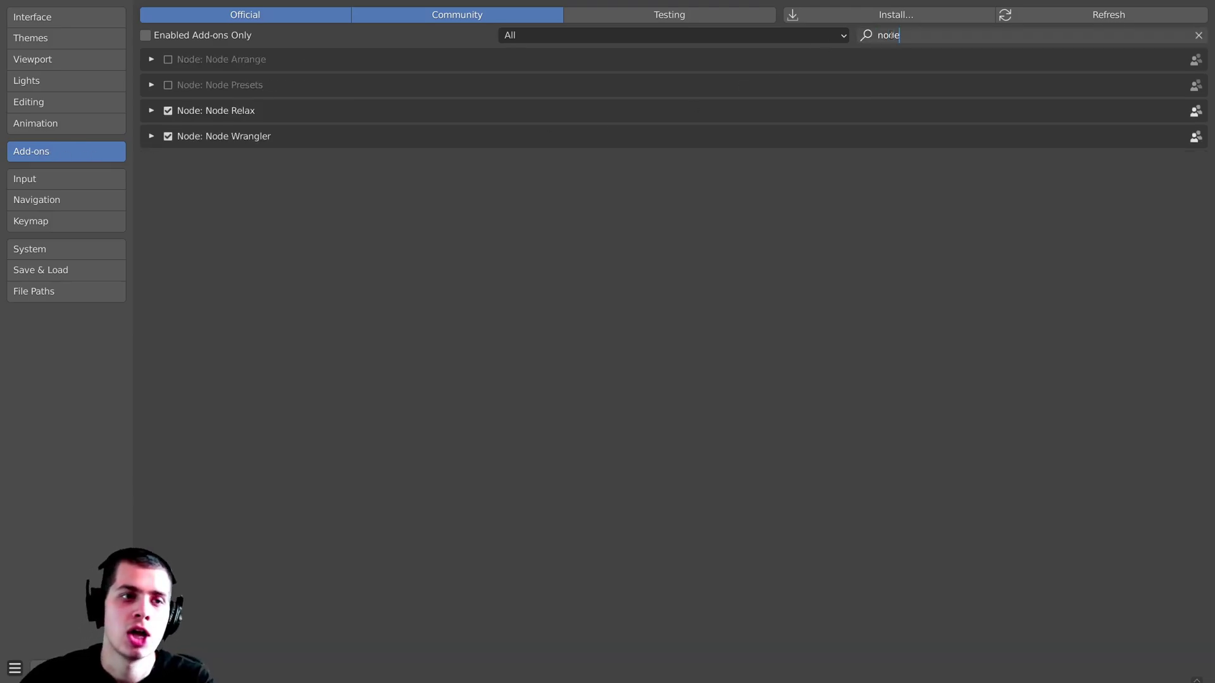
Step: Finish the add-on search and expand the Node Wrangler entry's details
key(Return)
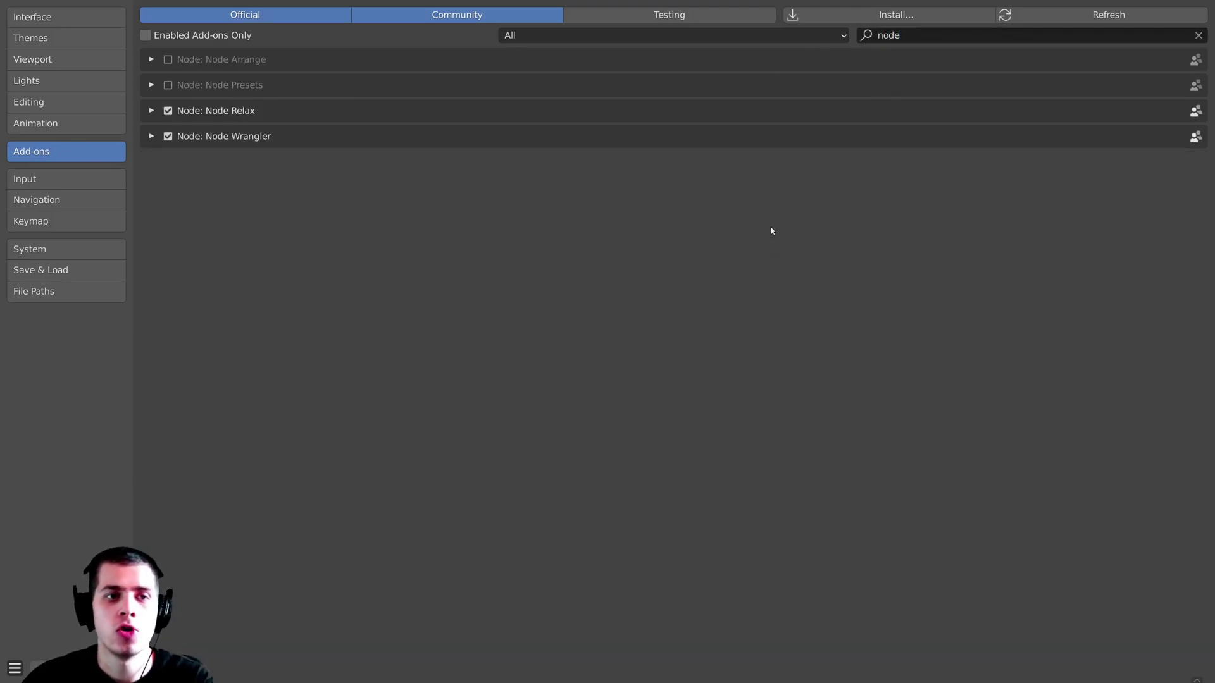
click(152, 137)
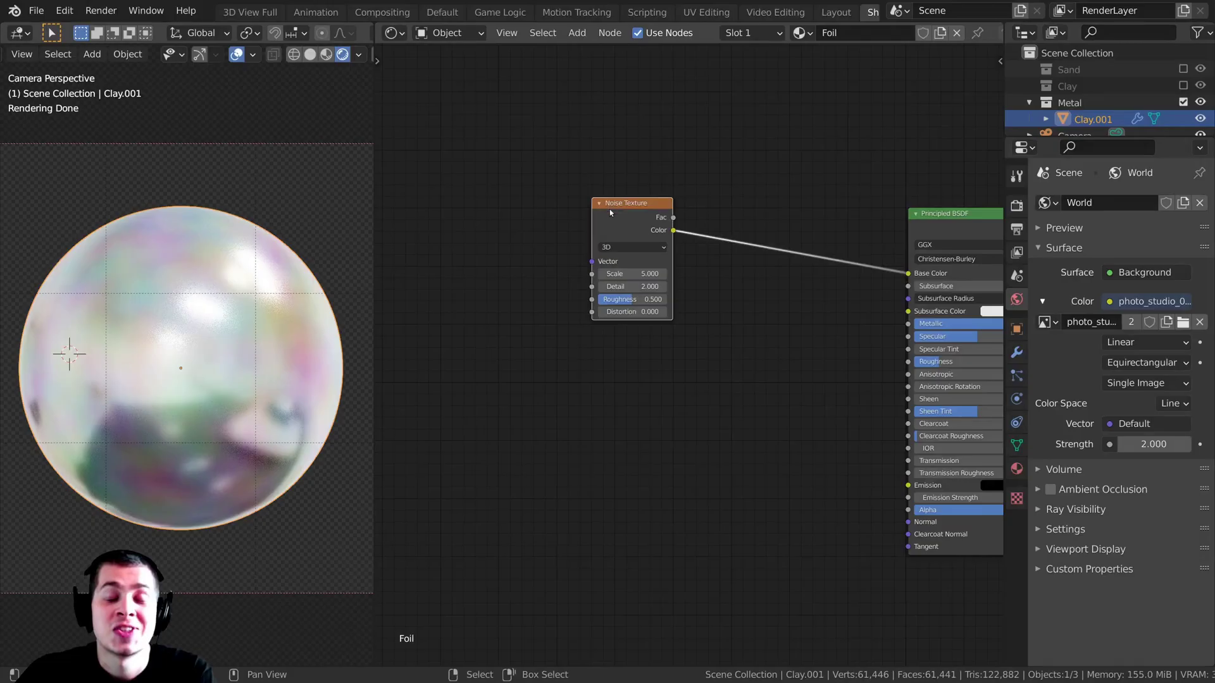
Step: Add Texture Coordinate and Mapping nodes feeding the Noise Texture's Vector input, and tidy the positions of the nodes in the chain
drag(594, 213, 626, 245)
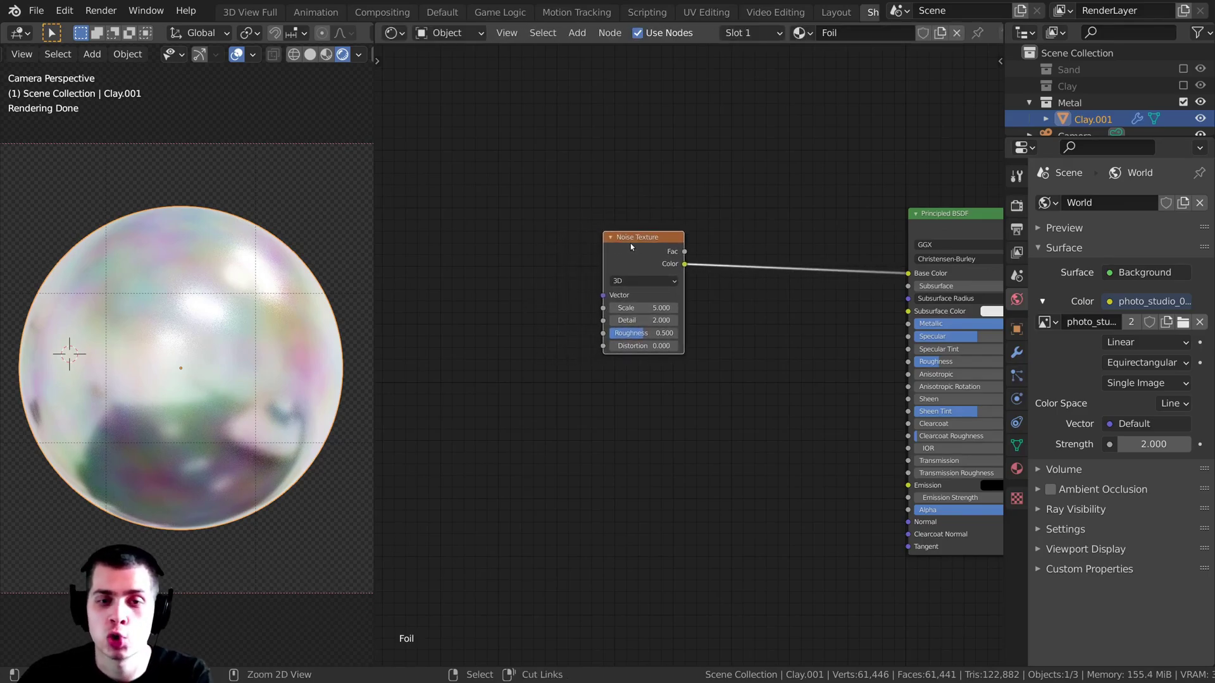
key(ctrl+t)
middle_drag(564, 240, 685, 208)
scroll(659, 258, up, 2)
drag(484, 281, 538, 275)
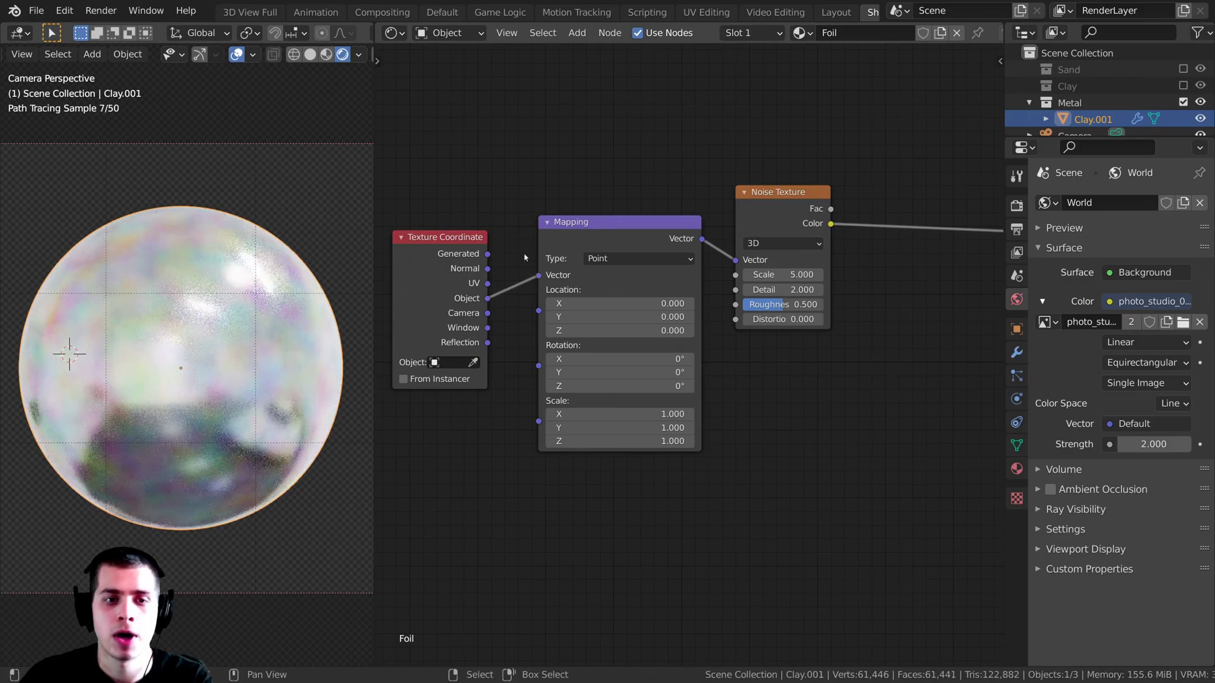
drag(453, 265, 473, 253)
drag(818, 226, 828, 247)
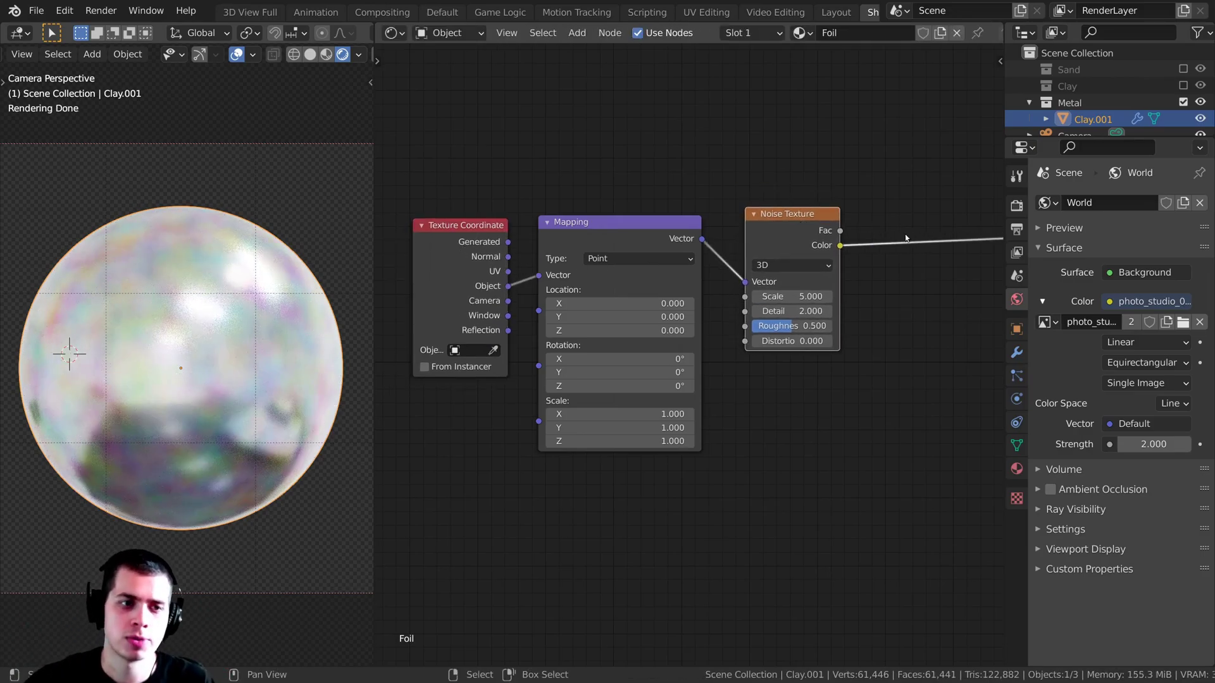
Step: Preview the Noise Texture's Fac output on the sphere and switch the preview to its Color output
middle_drag(850, 234, 712, 252)
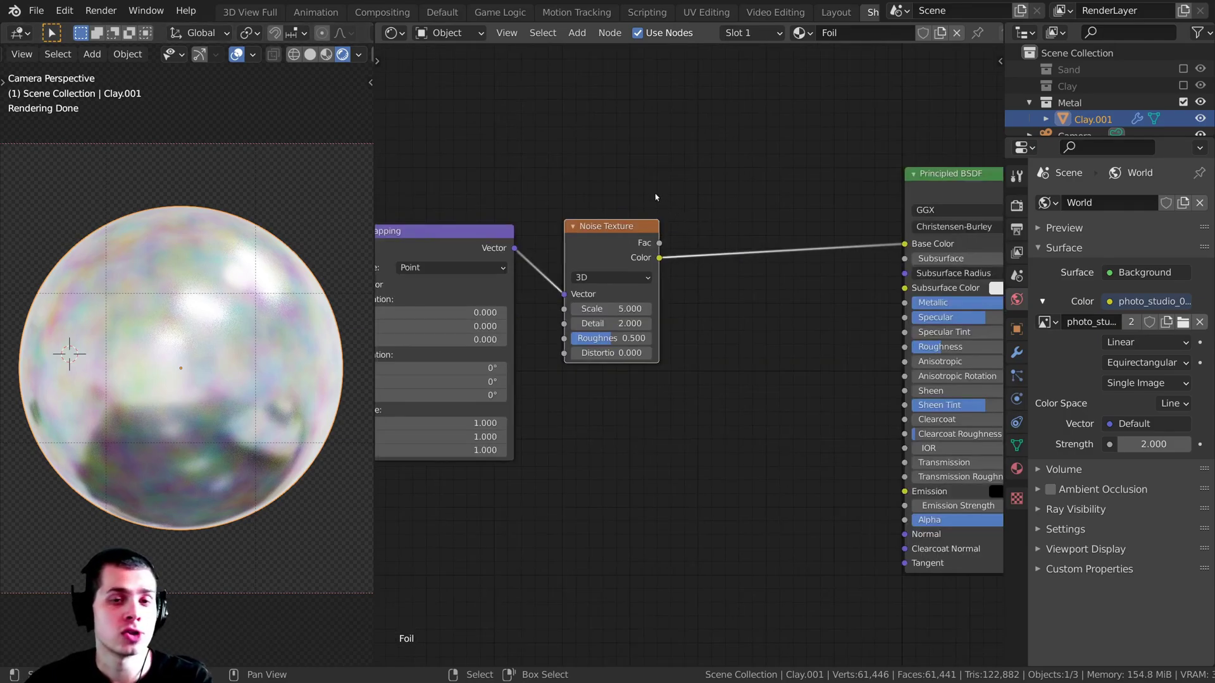
ctrl+shift+click(617, 244)
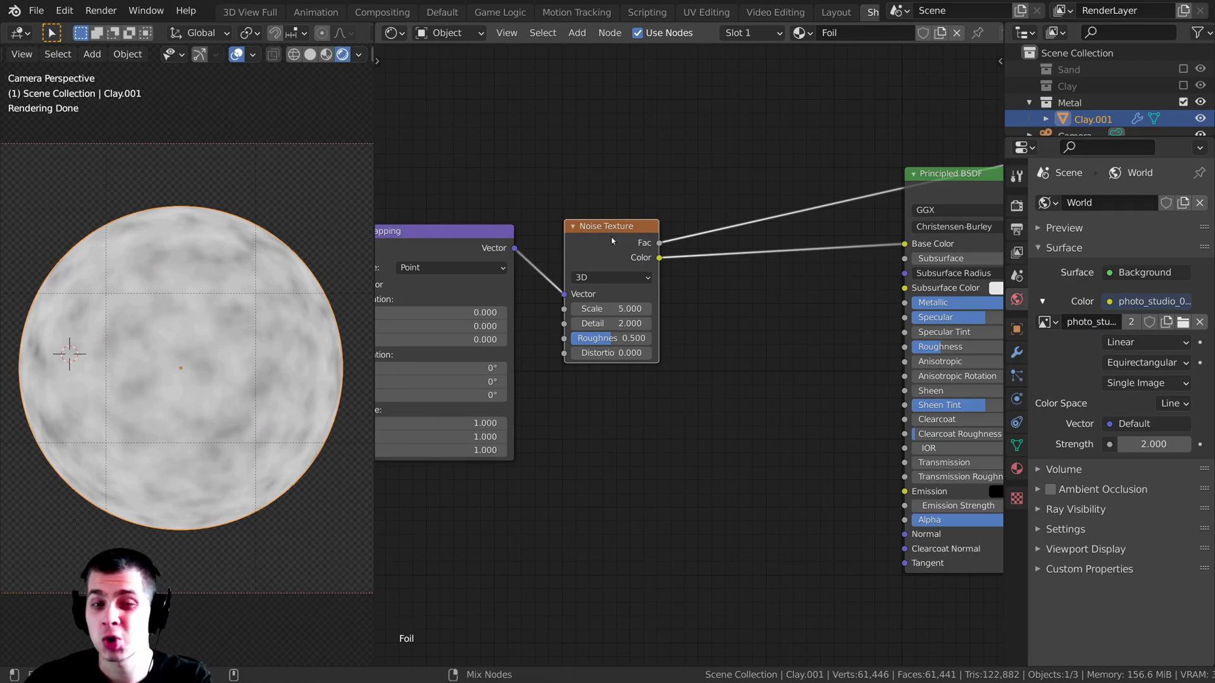
ctrl+shift+click(614, 241)
Step: Set the Noise Texture's Scale to 50
middle_drag(508, 312, 683, 319)
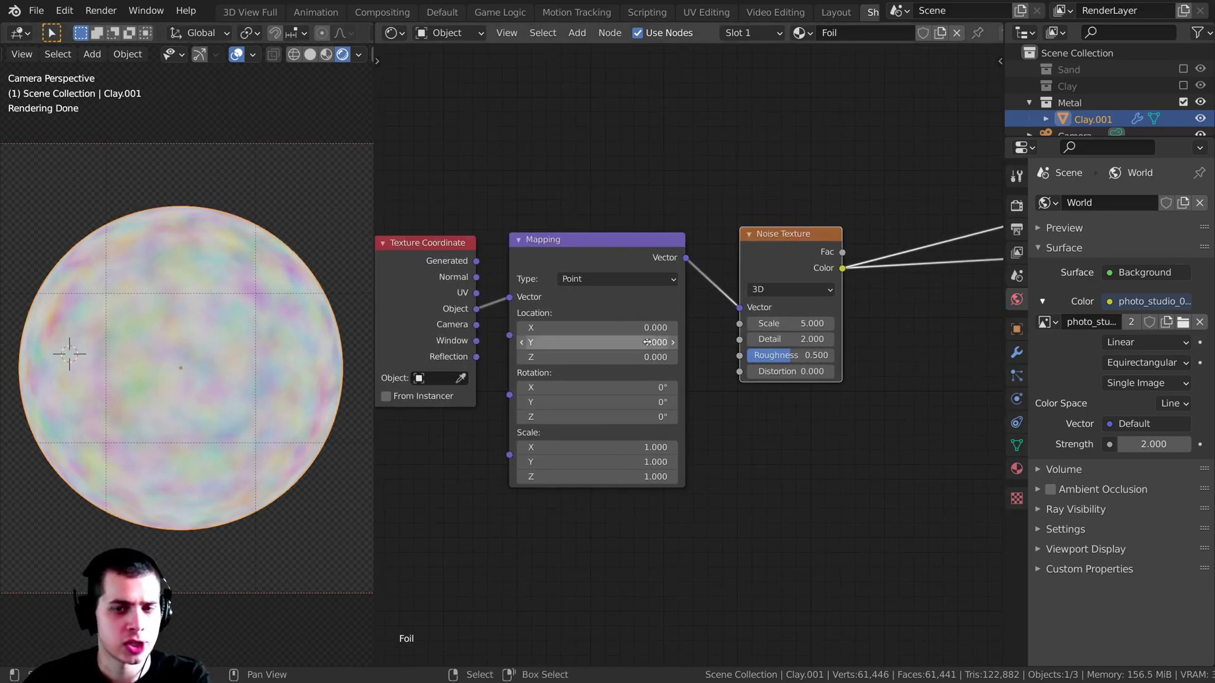
middle_drag(881, 291, 813, 249)
scroll(813, 249, up, 4)
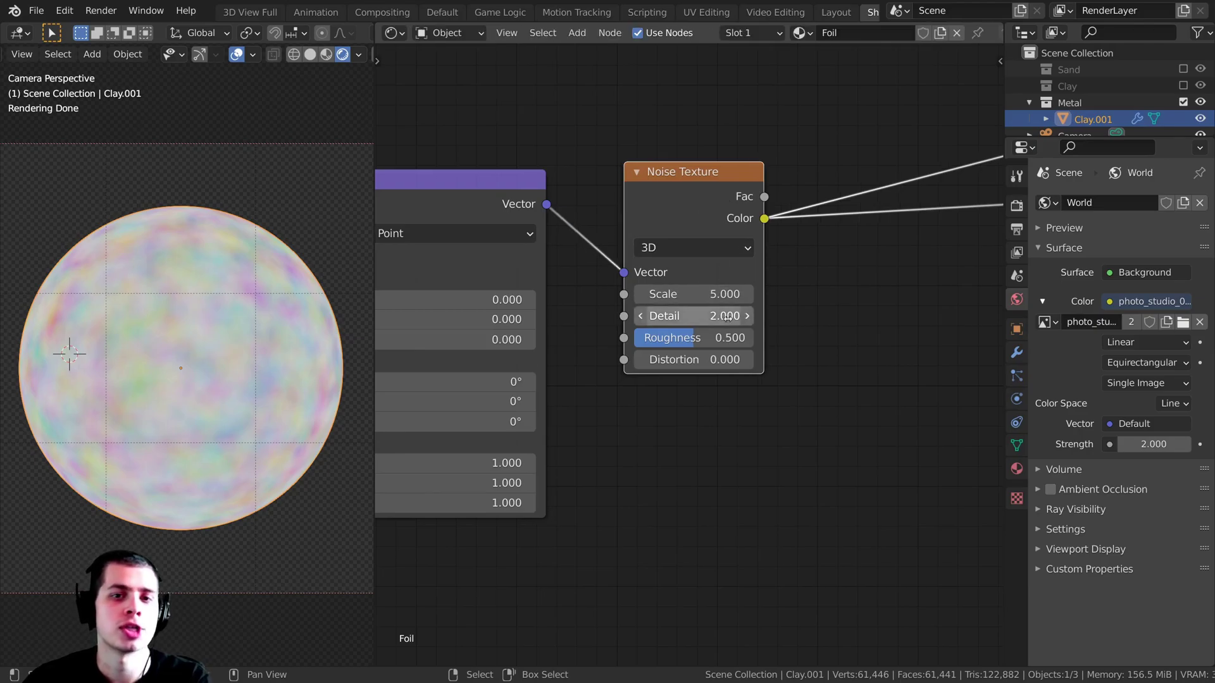
scroll(678, 241, up, 1)
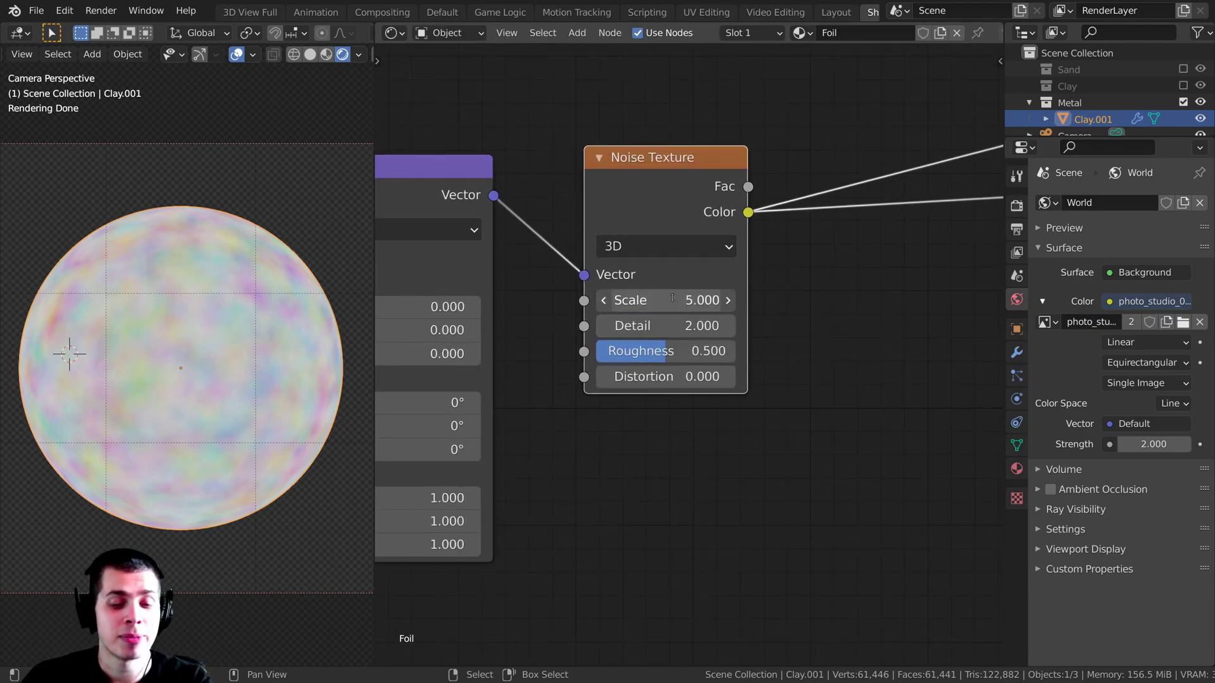
click(671, 302)
text(50)
key(Return)
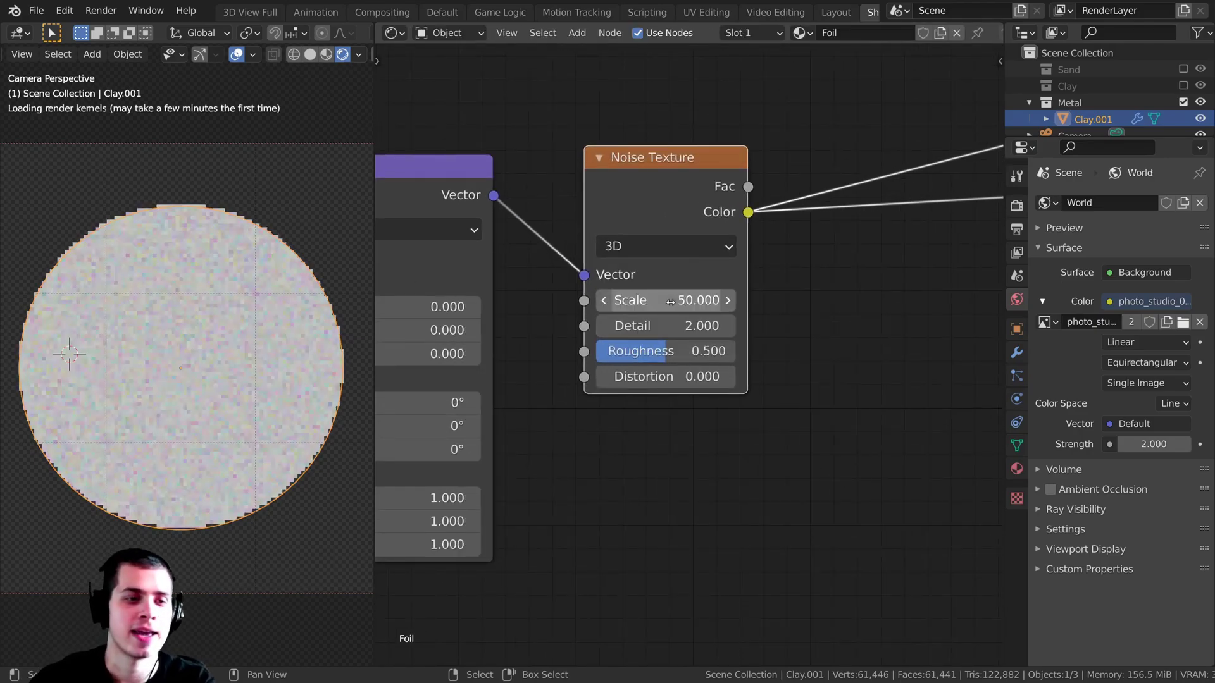
Step: Set the Noise Texture's Detail to 16 and check the noise on the sphere
scroll(138, 329, up, 5)
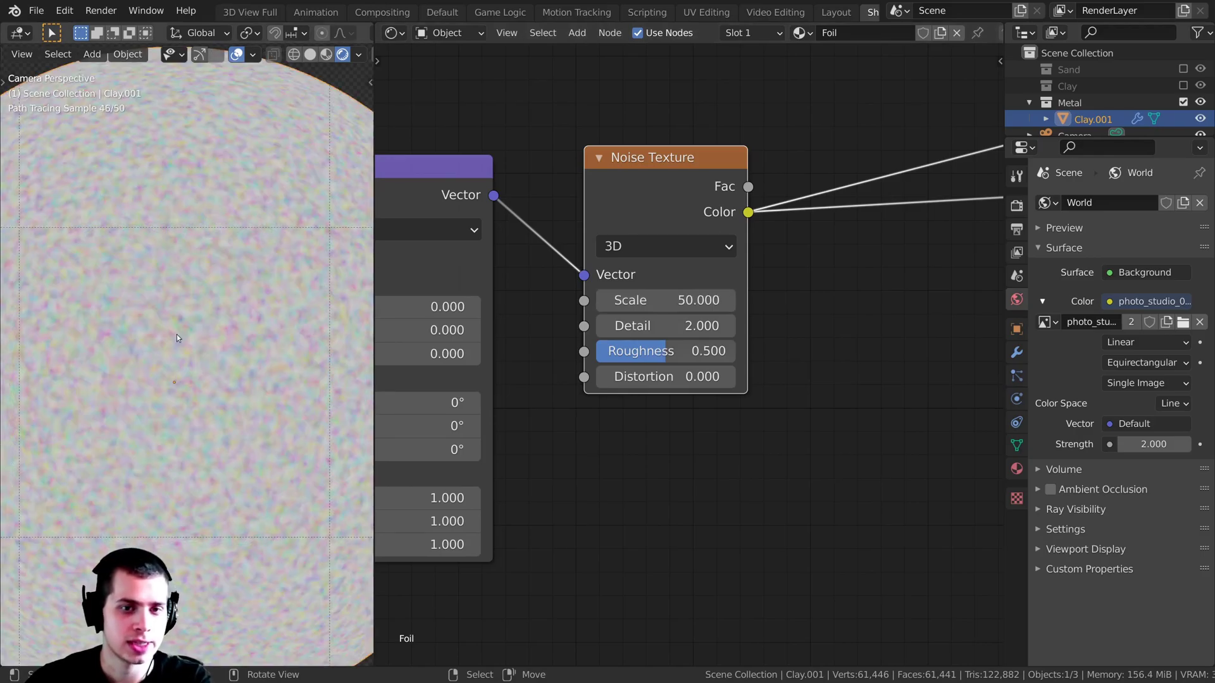
scroll(690, 351, down, 1)
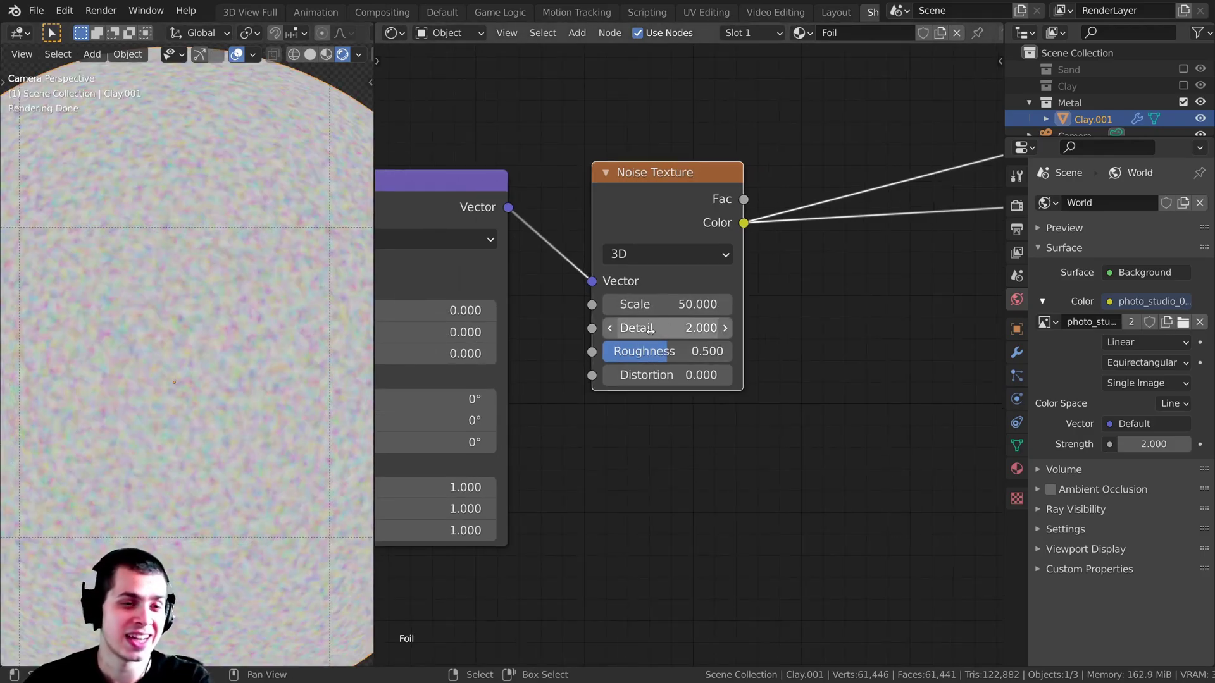
drag(656, 332, 727, 332)
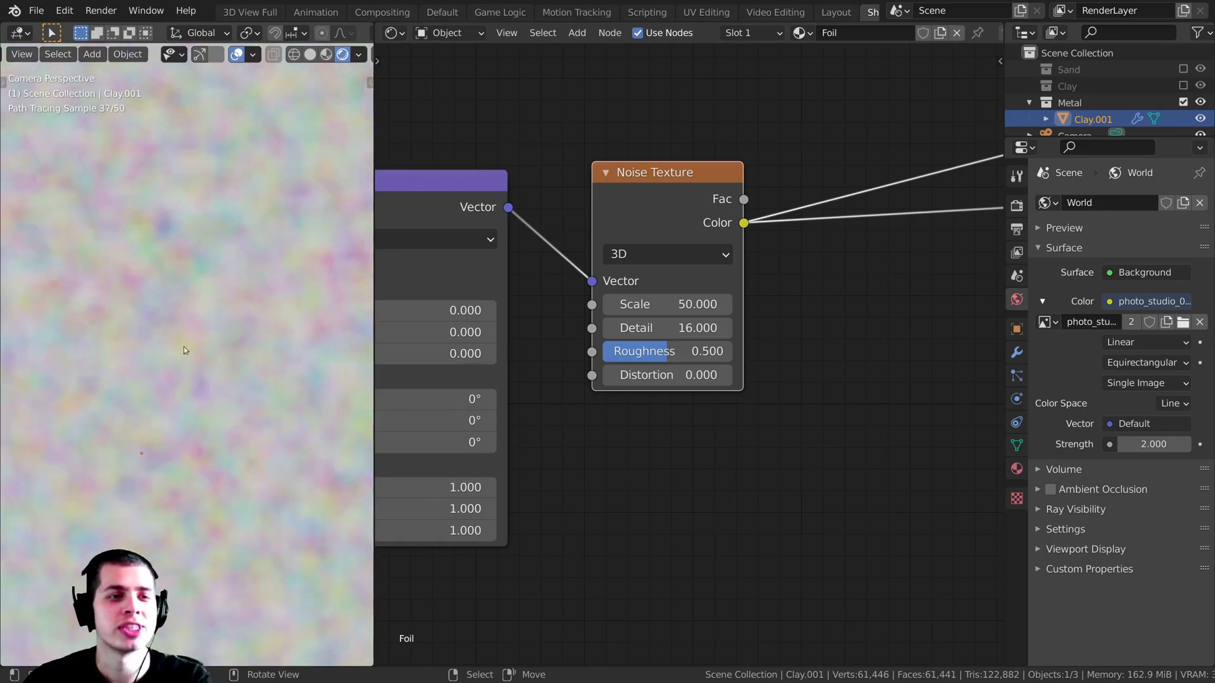
scroll(531, 382, down, 1)
scroll(531, 383, down, 4)
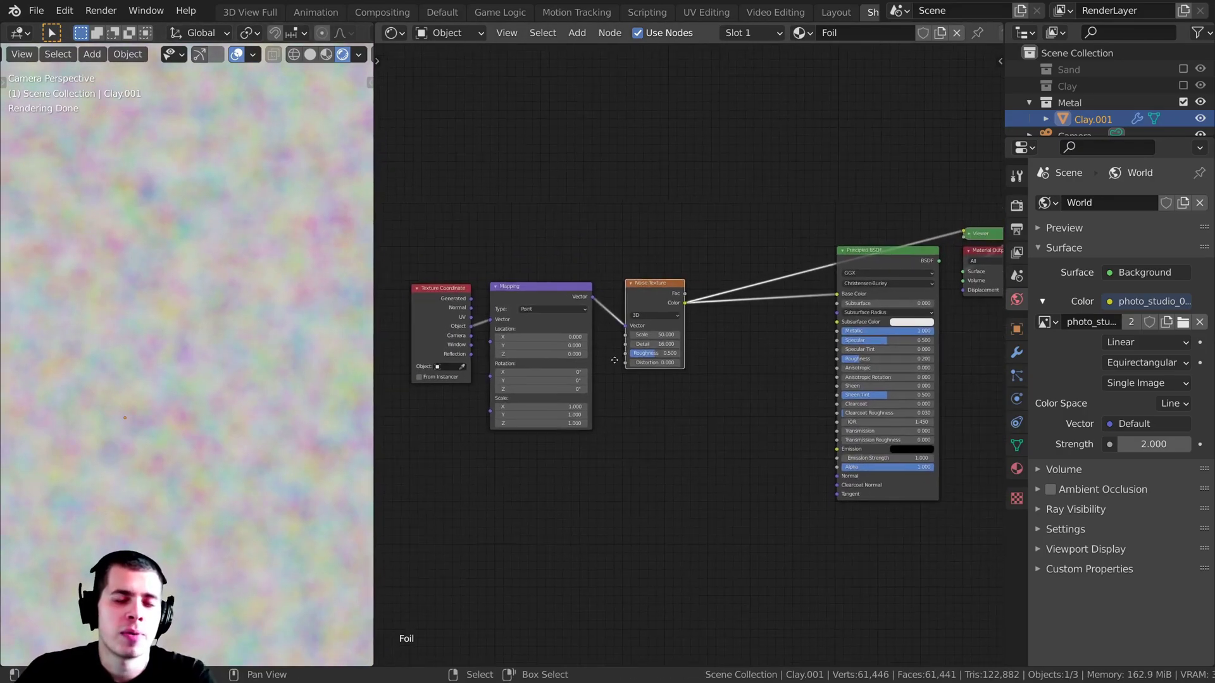
scroll(164, 274, down, 1)
scroll(249, 275, down, 5)
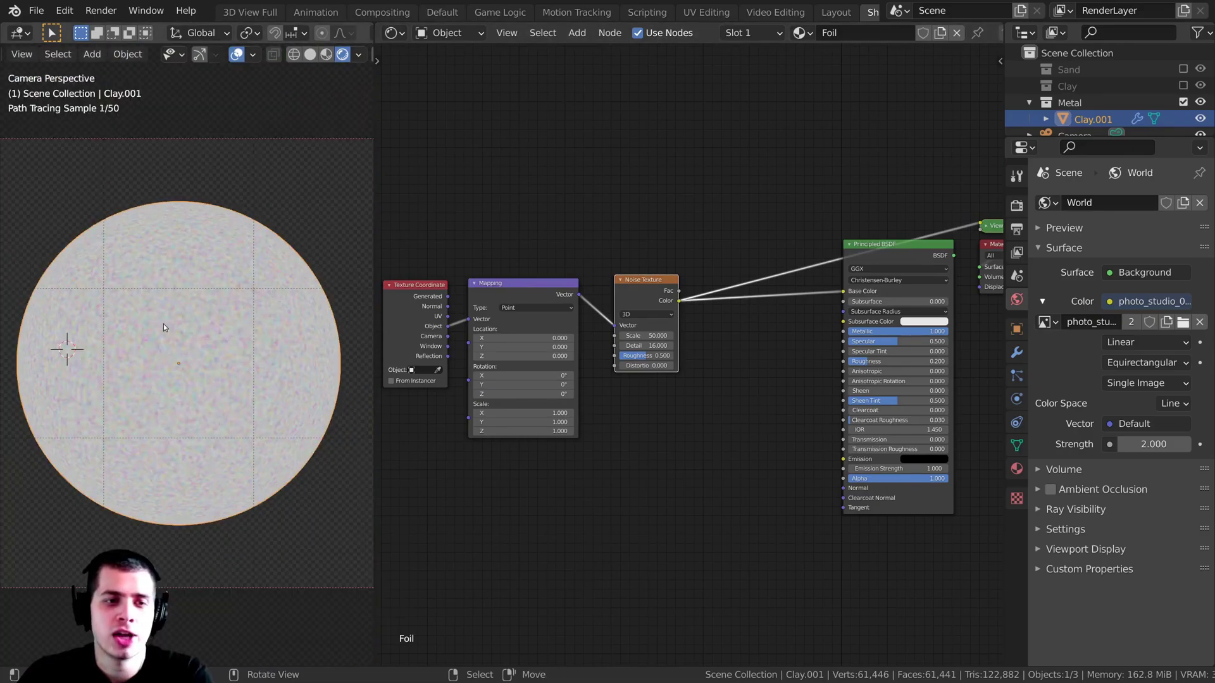
Step: Shift the Principled BSDF node slightly and examine the noise pattern on the sphere up close
scroll(910, 241, up, 2)
mouse_move(898, 267)
mouse_down()
mouse_move(872, 278)
mouse_move(893, 281)
mouse_up()
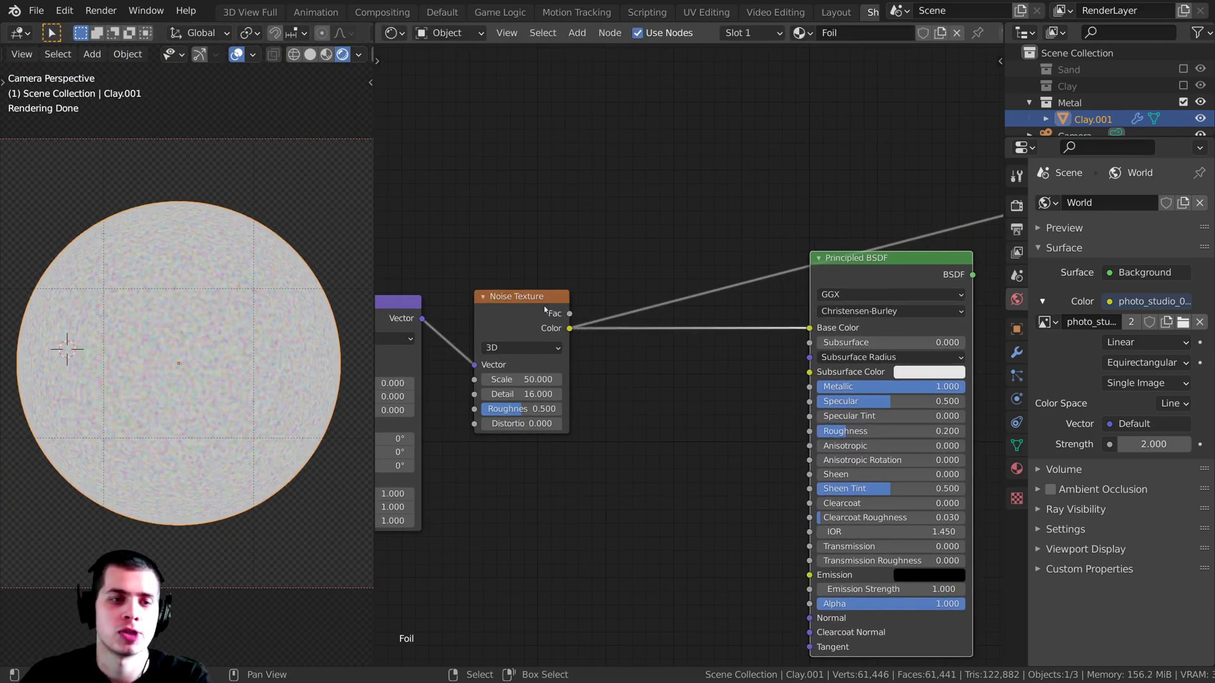
scroll(130, 286, up, 5)
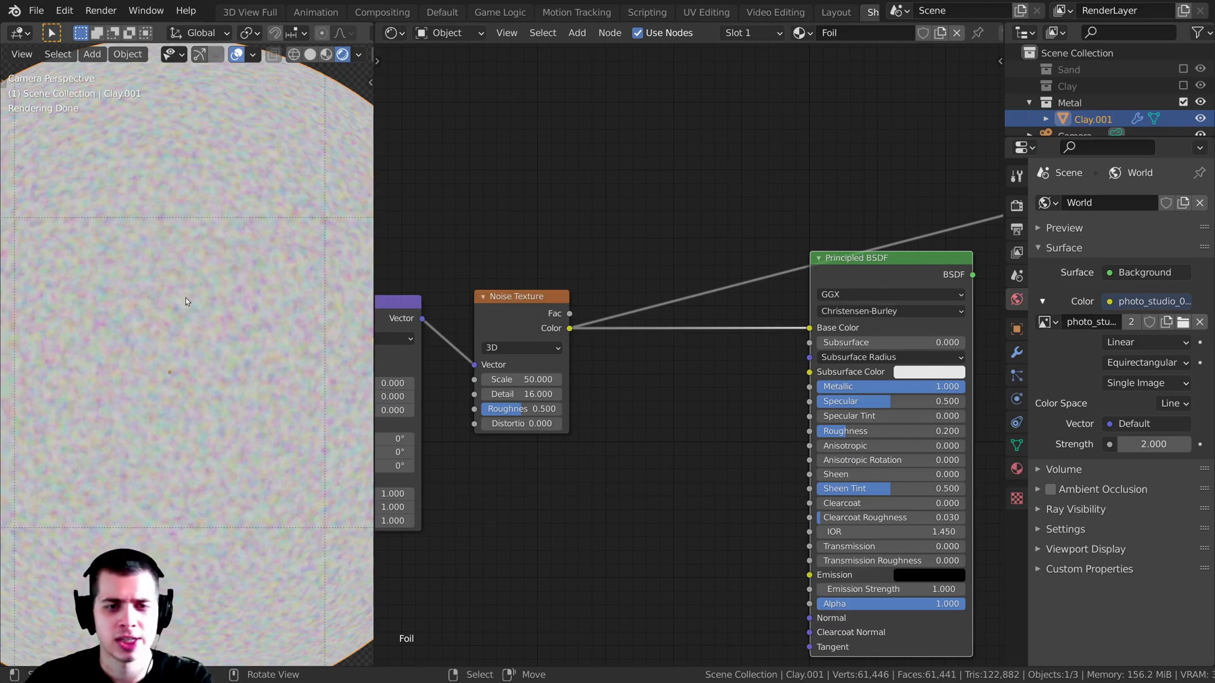
scroll(183, 287, up, 1)
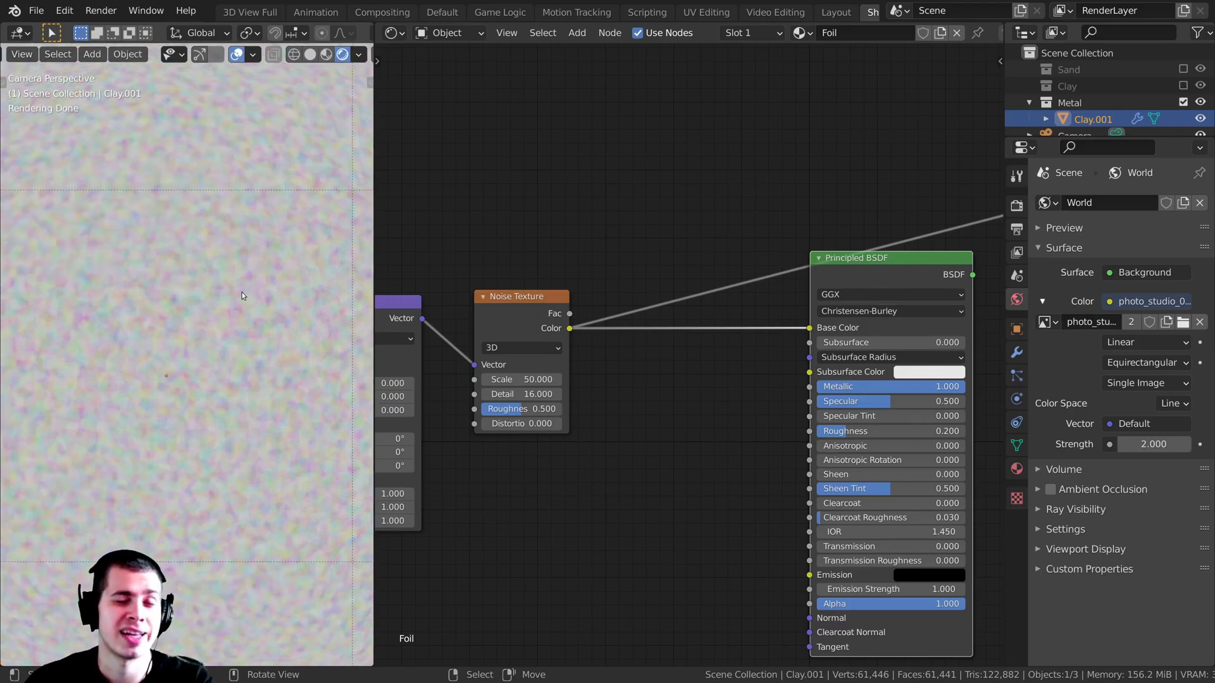
scroll(560, 208, up, 1)
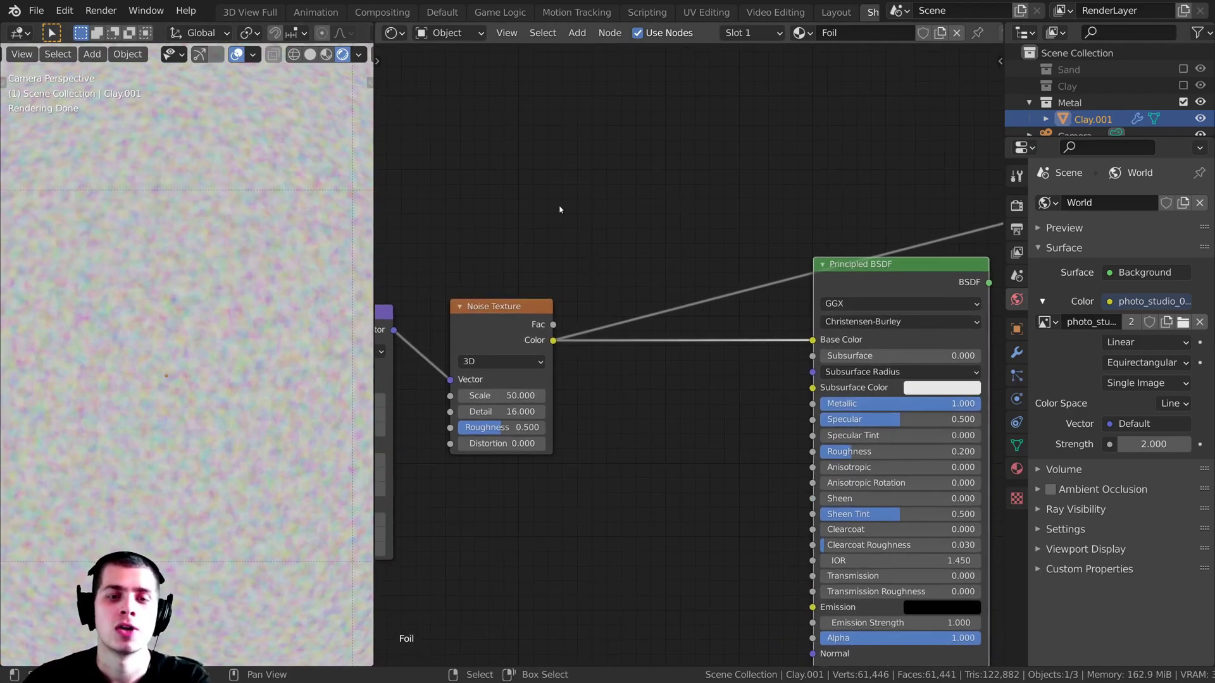
Step: Insert a ColorRamp node between the Noise Texture's Color output and the Principled BSDF's Base Color
key(shift+a)
click(539, 168)
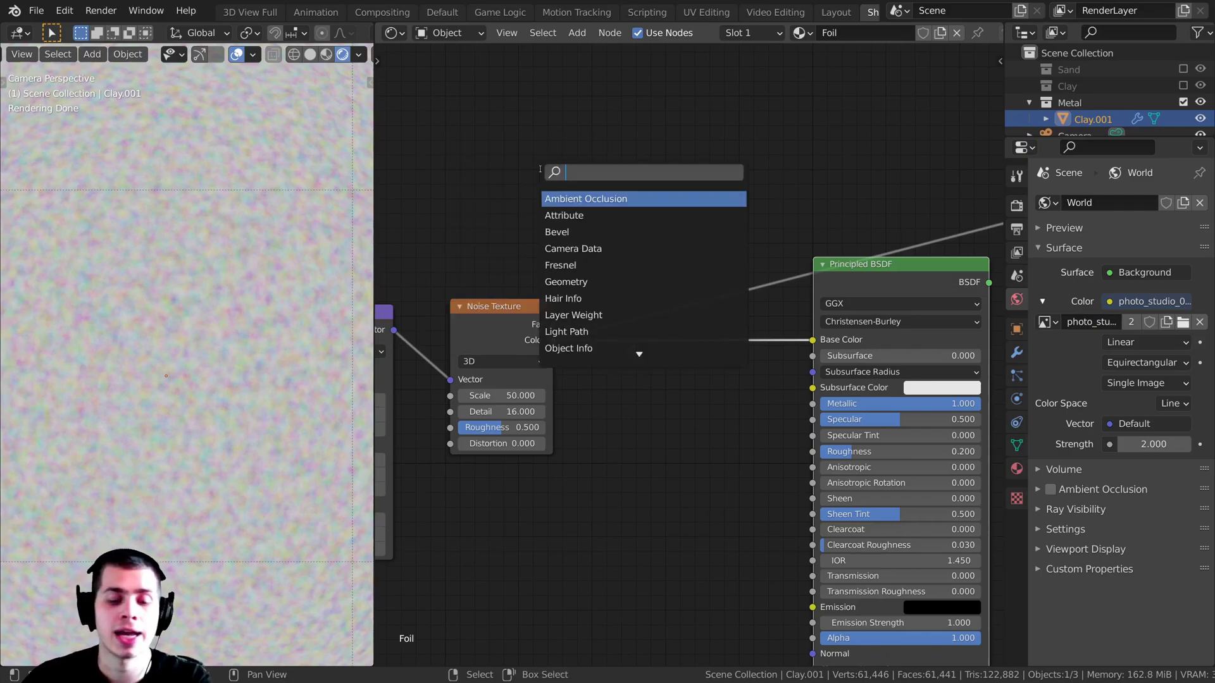
text(col)
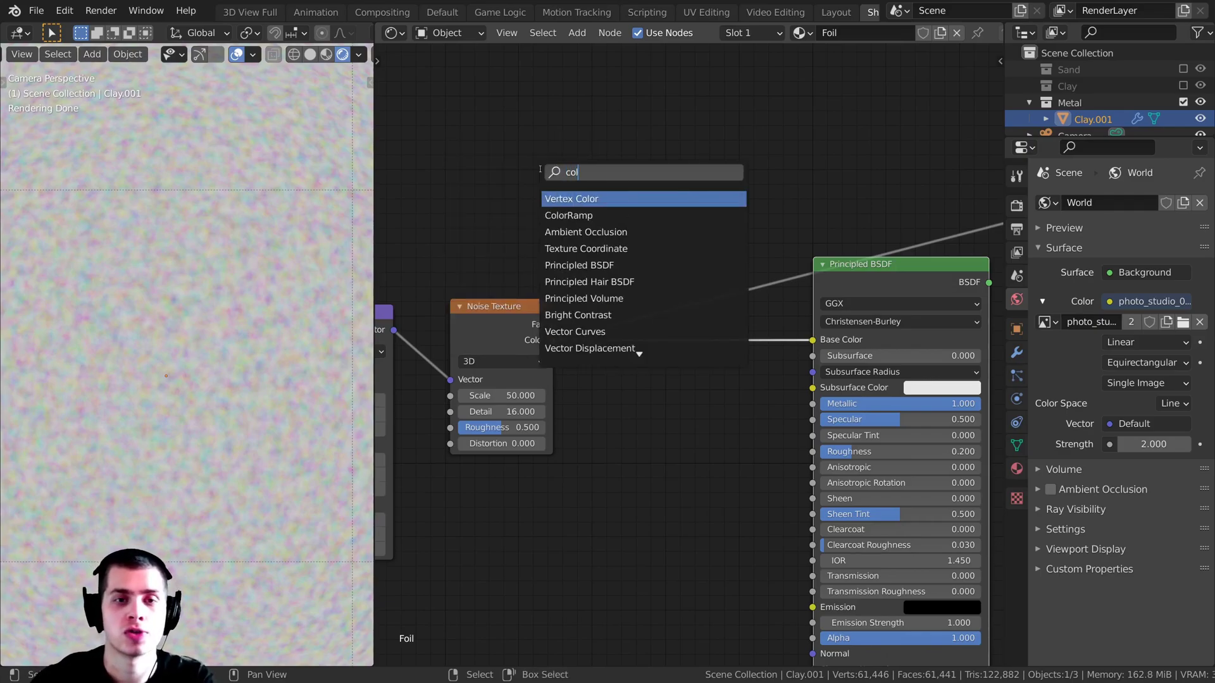
click(567, 215)
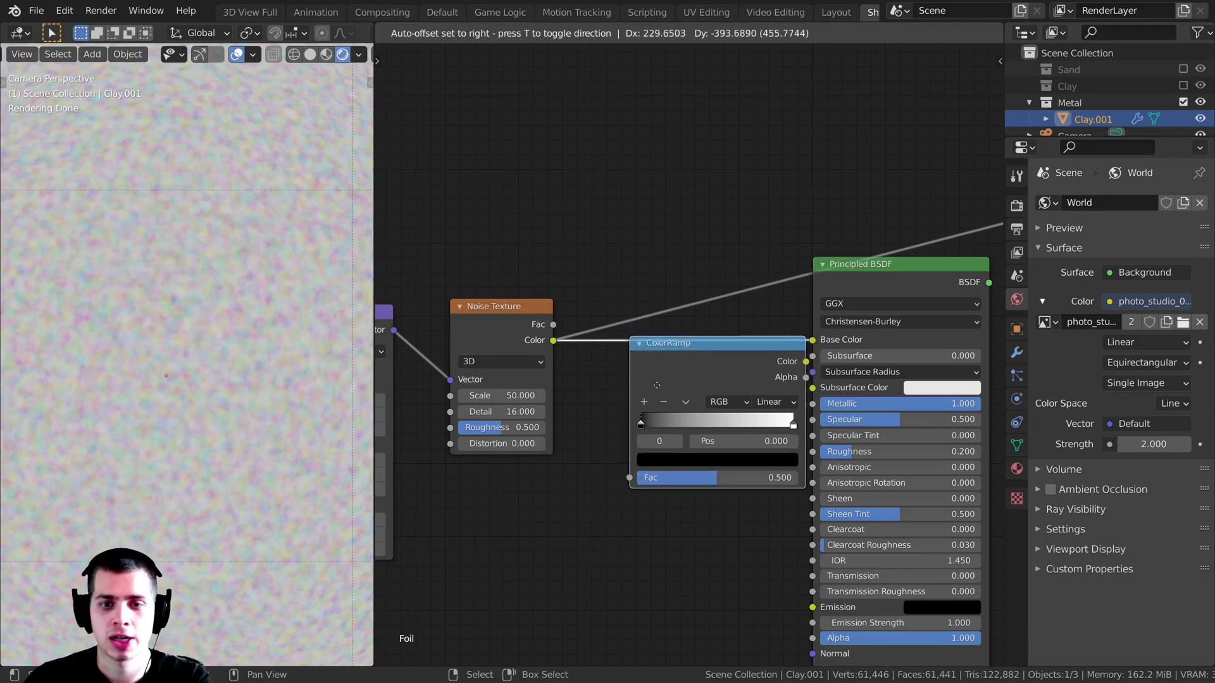
click(657, 385)
drag(679, 365, 664, 330)
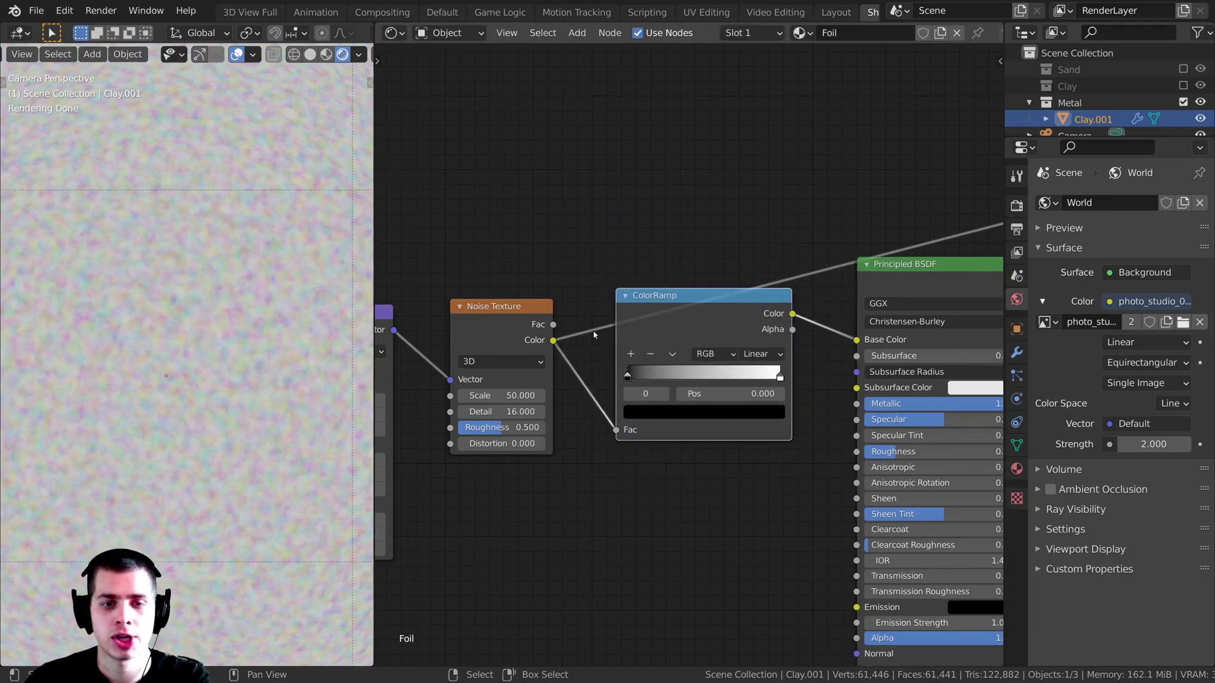
Step: Preview the ColorRamp's Color output on the sphere and nudge the node slightly upward
ctrl+shift+click(721, 330)
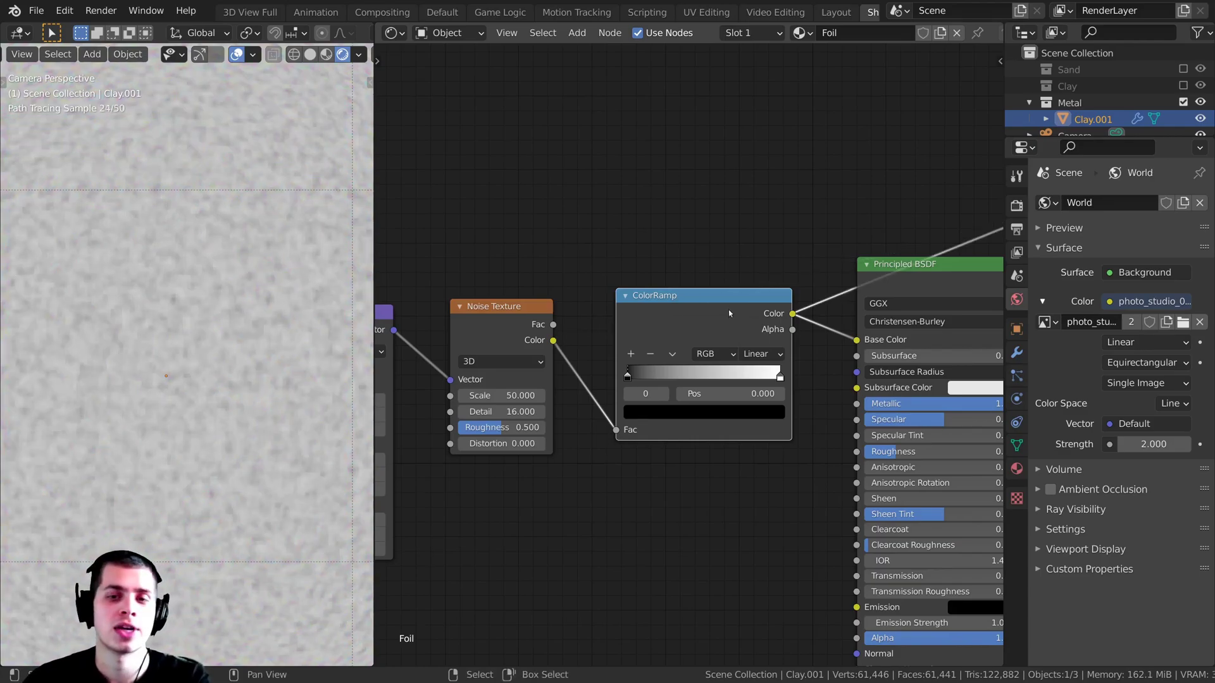
drag(729, 311, 727, 297)
scroll(237, 287, down, 5)
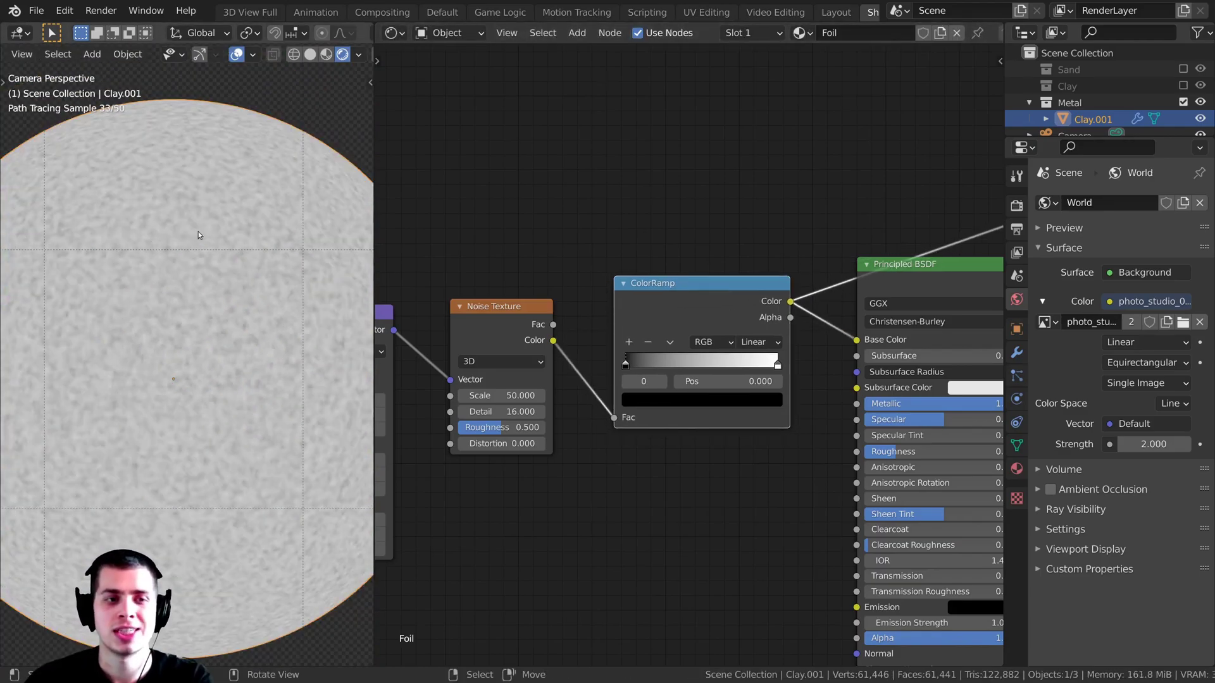
shift+middle_drag(185, 247, 193, 241)
scroll(666, 356, up, 3)
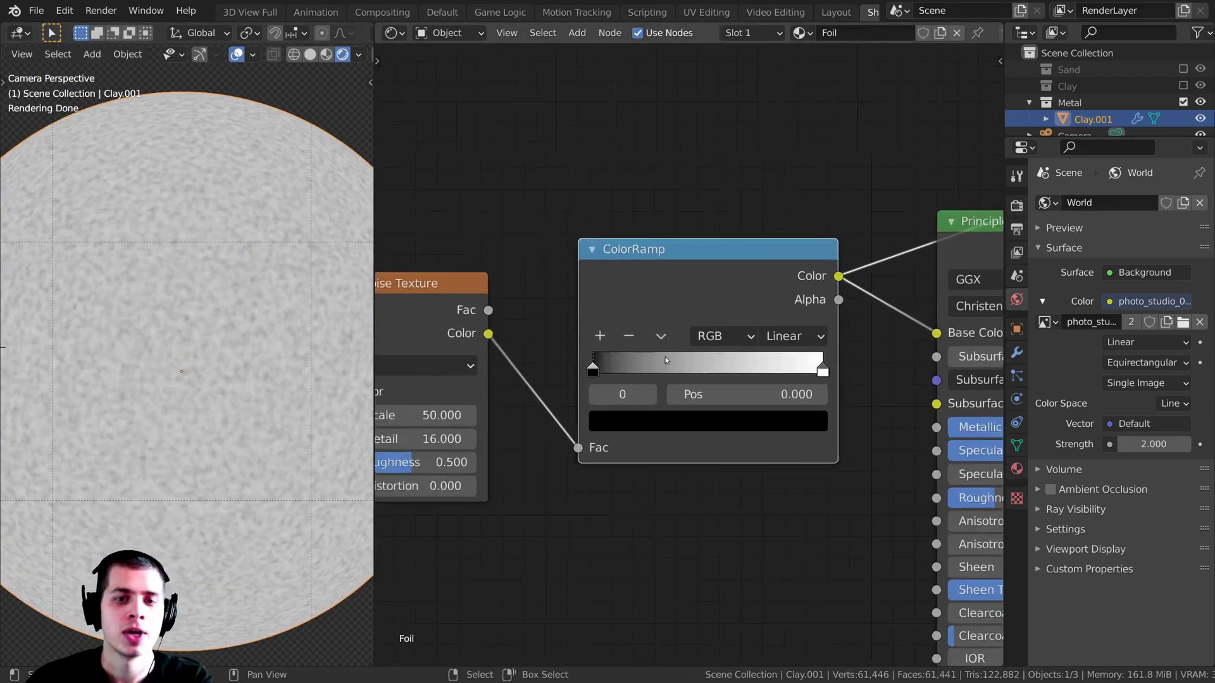
Step: Change the ColorRamp's white stop at position 1 to a medium-dark, muted purplish grey
mouse_move(584, 367)
mouse_down()
mouse_move(600, 370)
mouse_move(577, 367)
mouse_up()
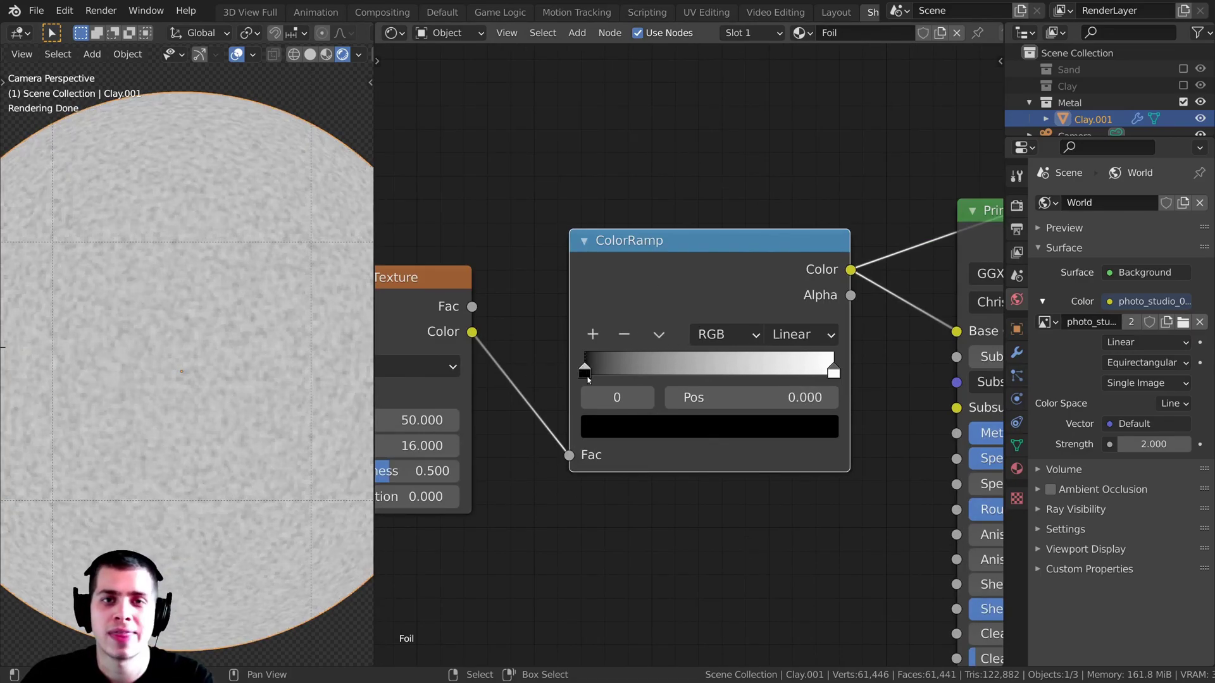
shift+middle_drag(253, 328, 259, 340)
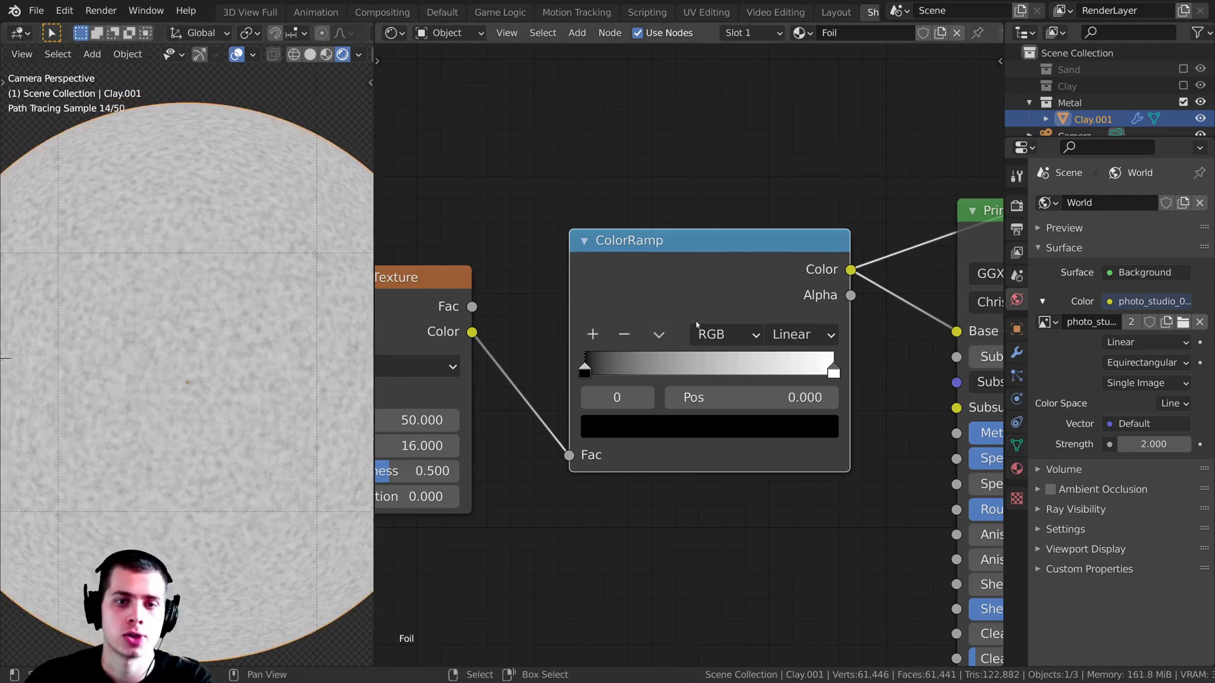
middle_drag(869, 411, 861, 405)
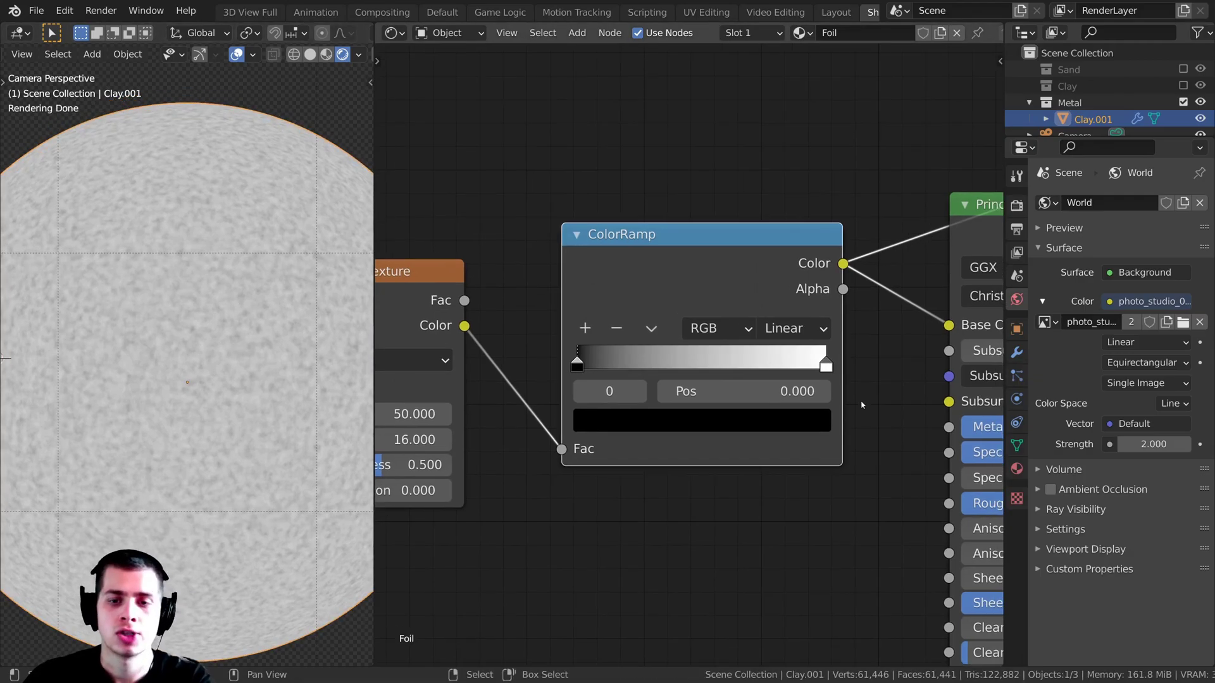
click(783, 423)
mouse_move(778, 155)
mouse_down()
mouse_move(777, 192)
mouse_move(776, 153)
mouse_up()
drag(675, 166, 686, 160)
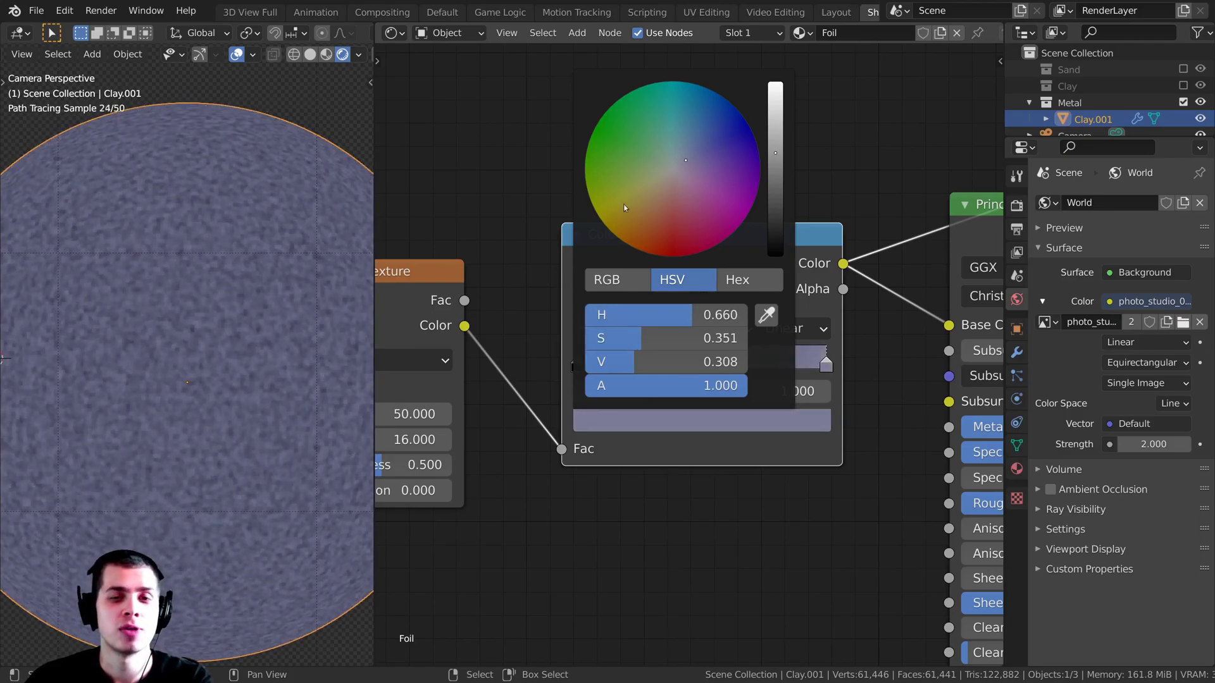
mouse_move(657, 211)
mouse_down()
mouse_move(644, 170)
mouse_move(682, 165)
mouse_up()
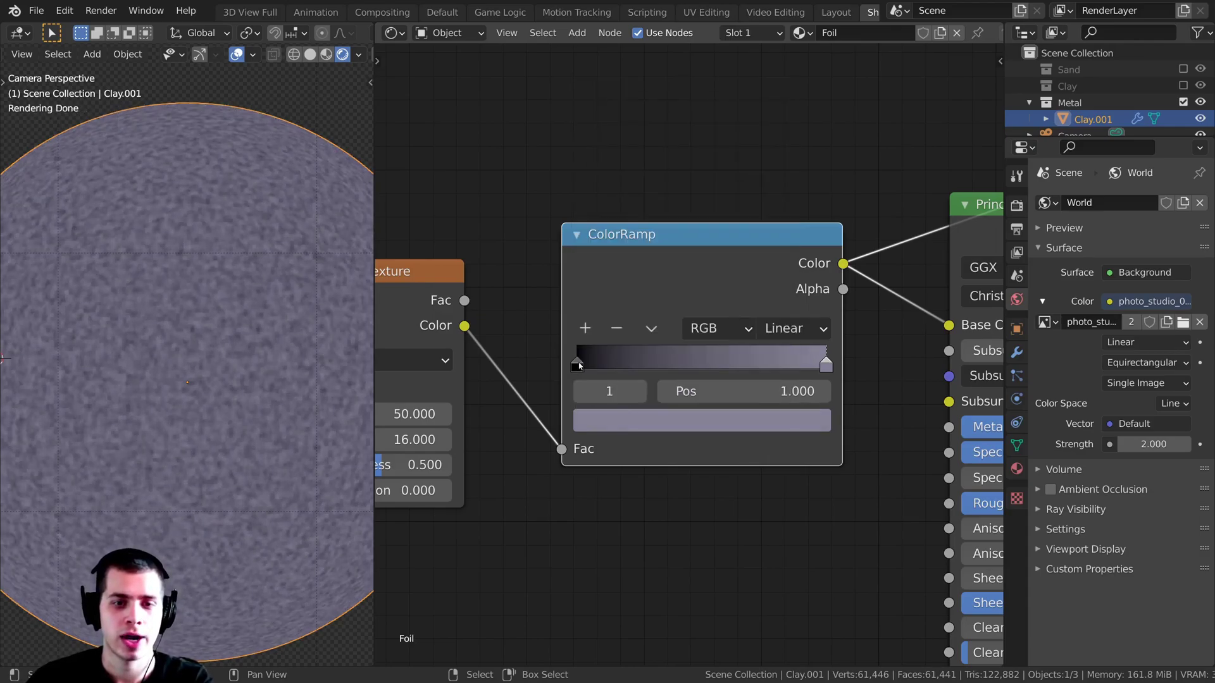
Step: Change the ColorRamp's black stop to a dark warm grey with hue 0.115 and saturation 0.149
click(579, 365)
click(602, 418)
click(780, 176)
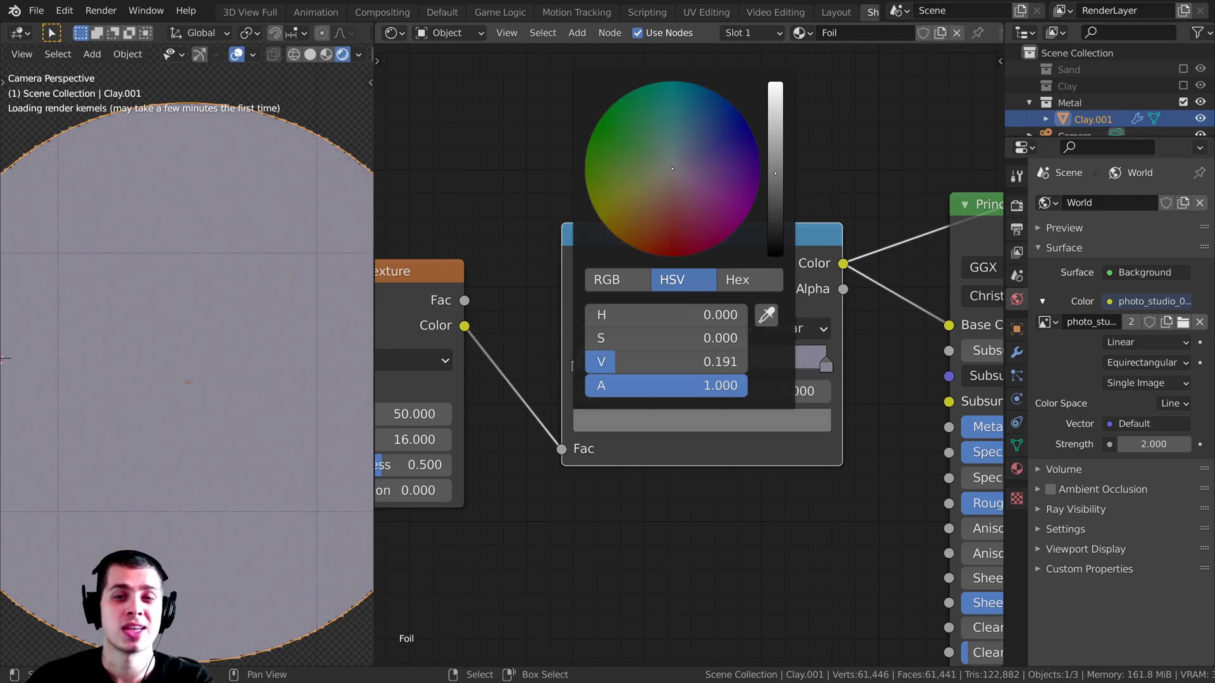
drag(775, 176, 775, 183)
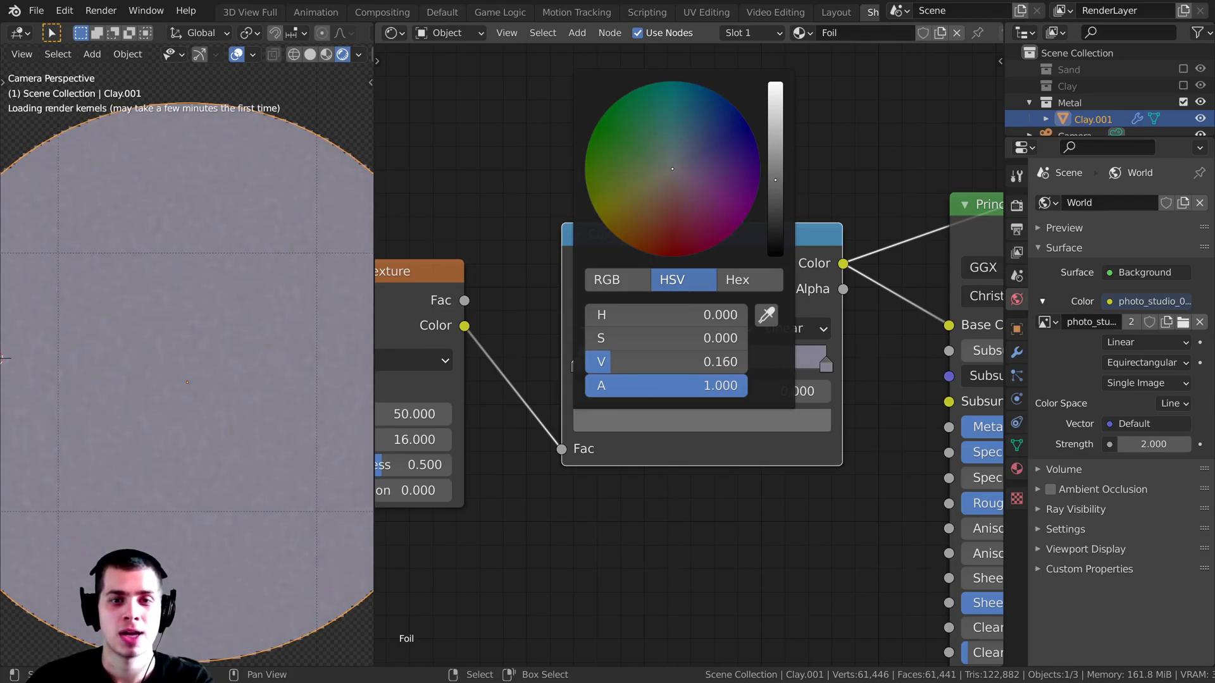
click(670, 171)
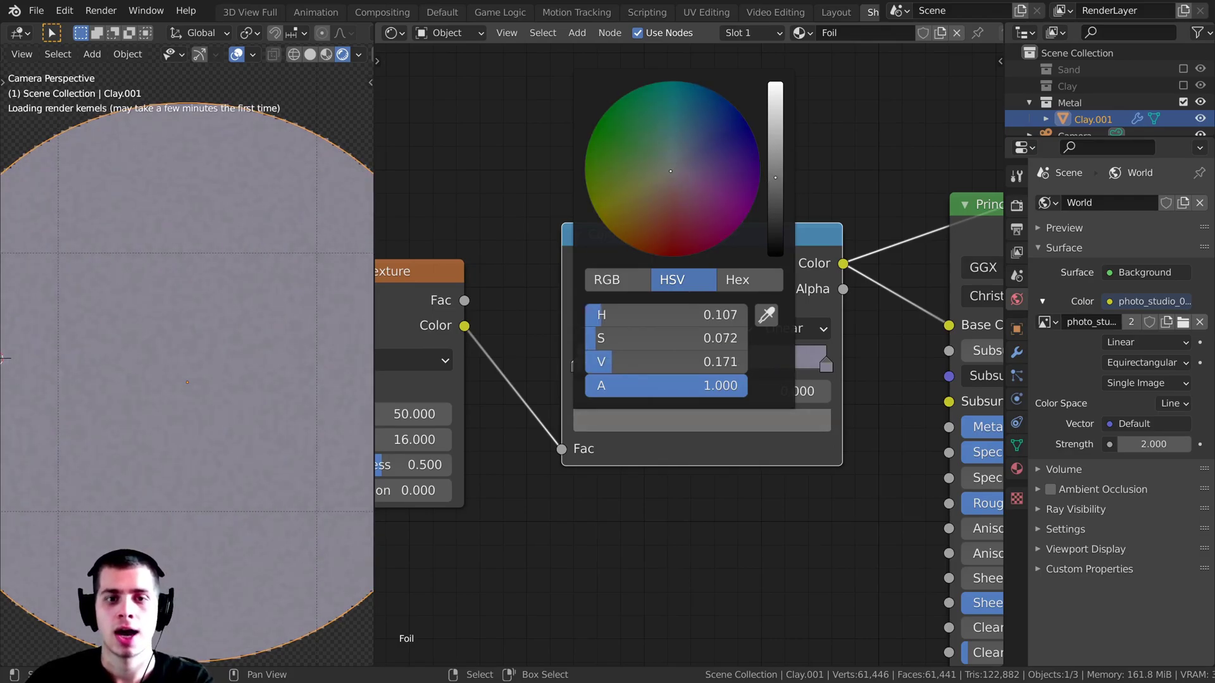
drag(670, 172, 668, 174)
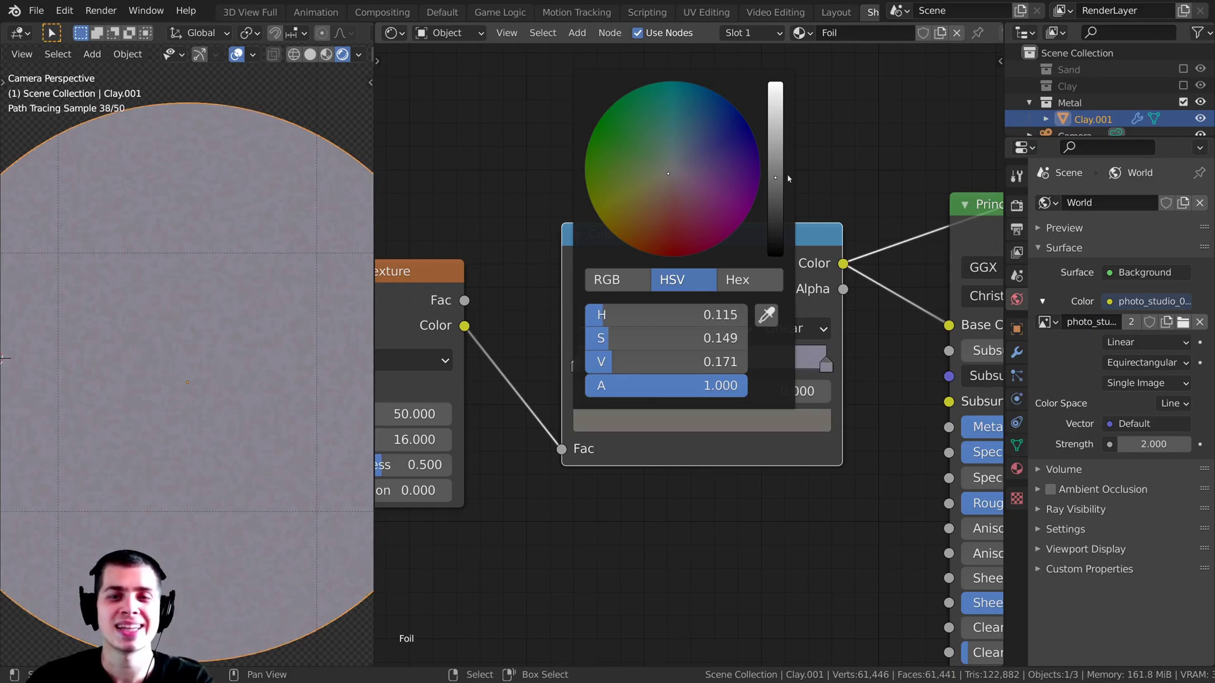
drag(777, 178, 776, 181)
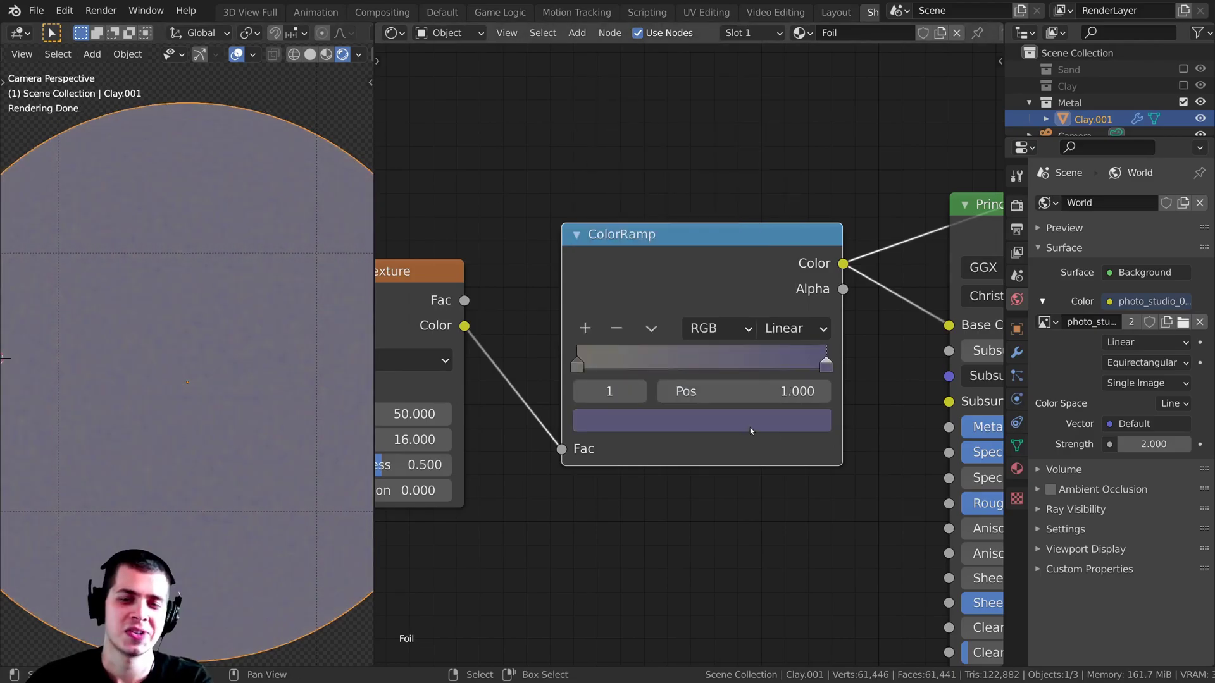
Step: Set the ColorRamp's stop at position 1 to the muted bluish purple 5A5777 and check the tint on the sphere
click(750, 427)
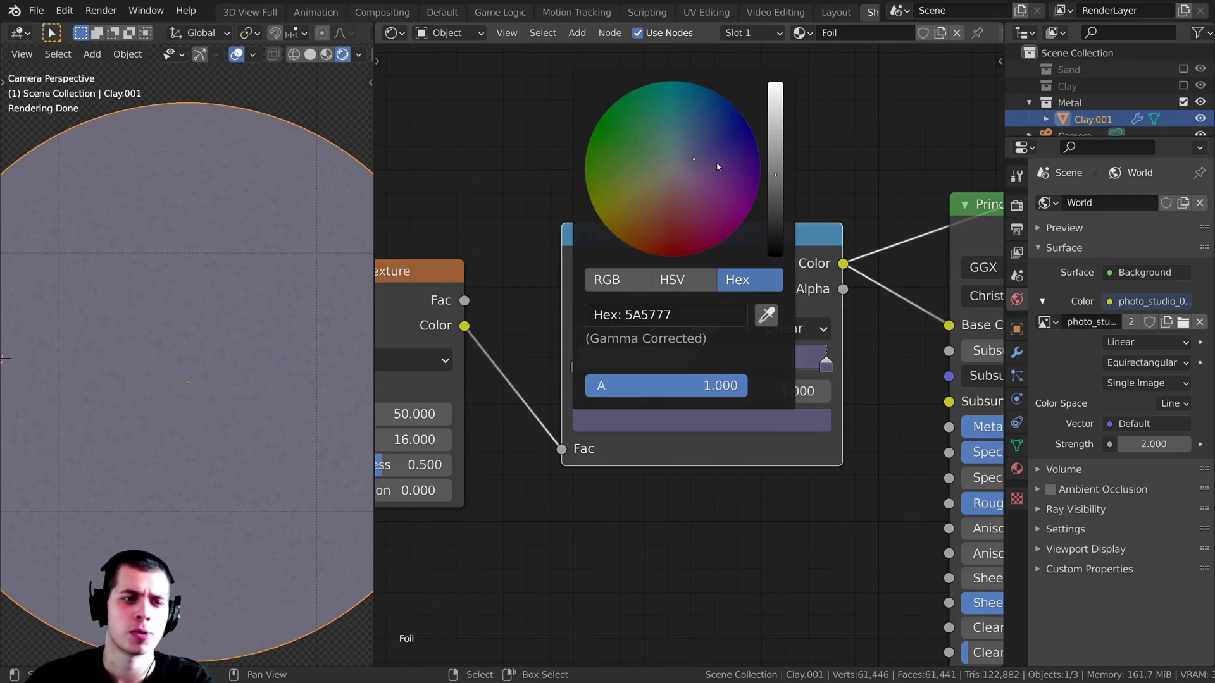
scroll(316, 290, up, 2)
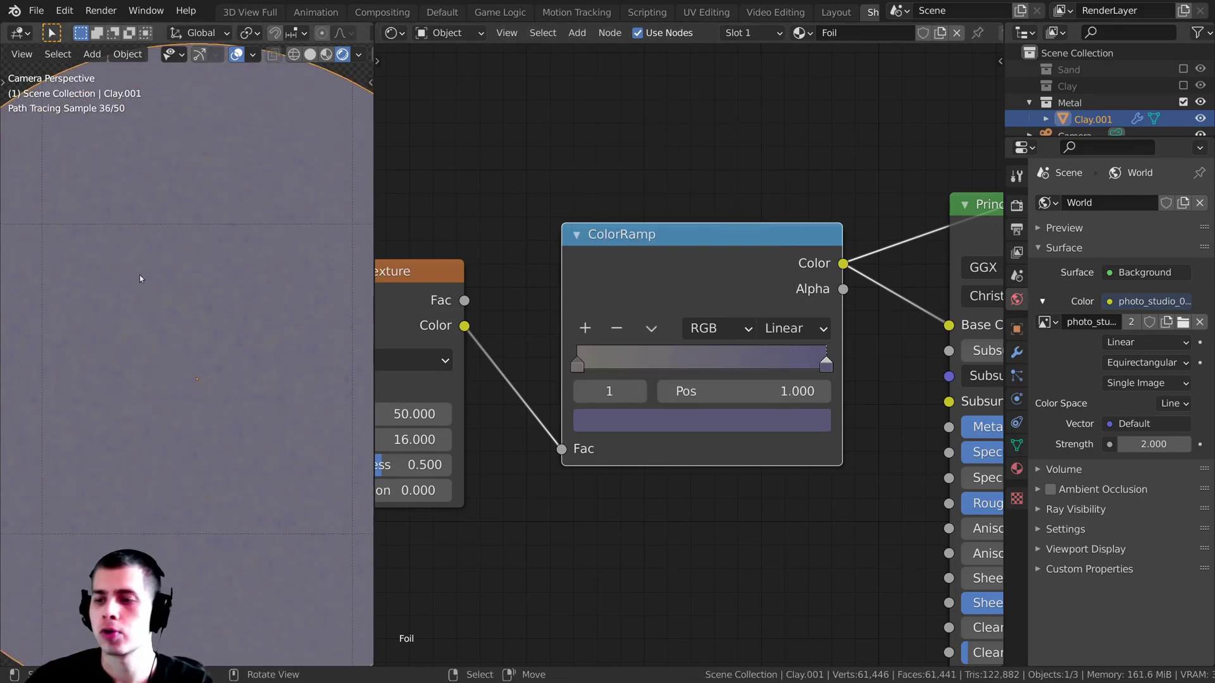
scroll(160, 263, down, 2)
scroll(844, 219, down, 2)
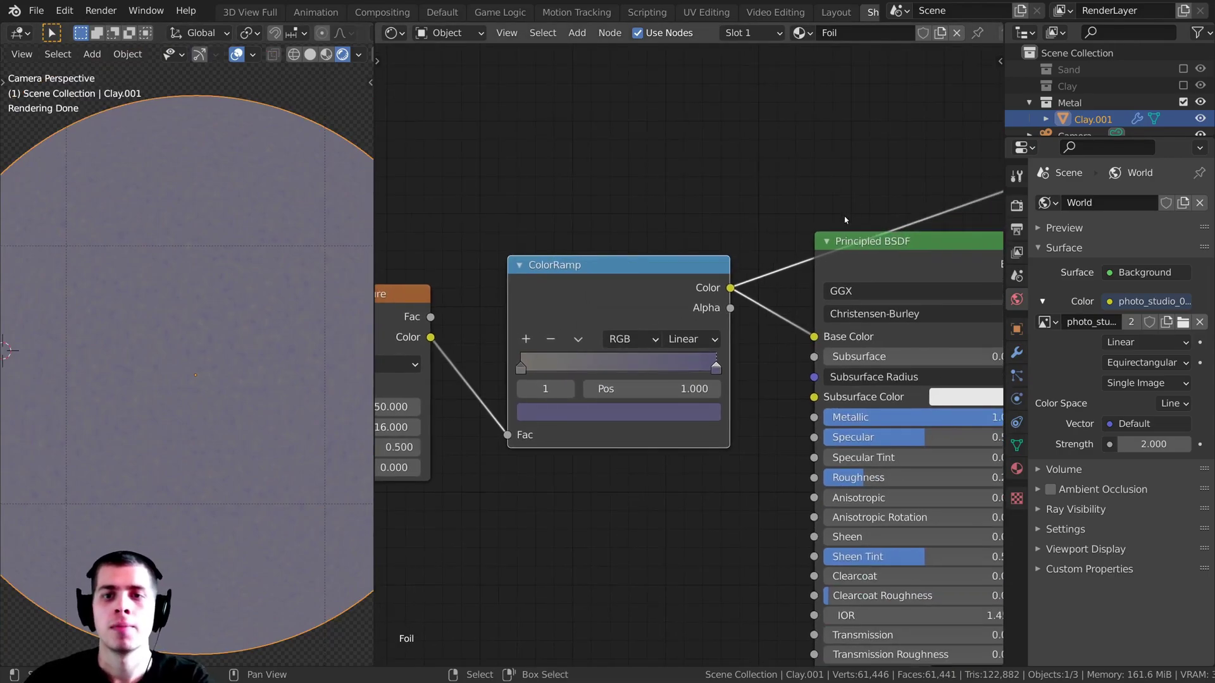
Step: Preview the Principled BSDF on the sphere and move the Material Output node farther away from it
scroll(844, 219, down, 4)
middle_drag(845, 220, 681, 283)
ctrl+shift+click(757, 318)
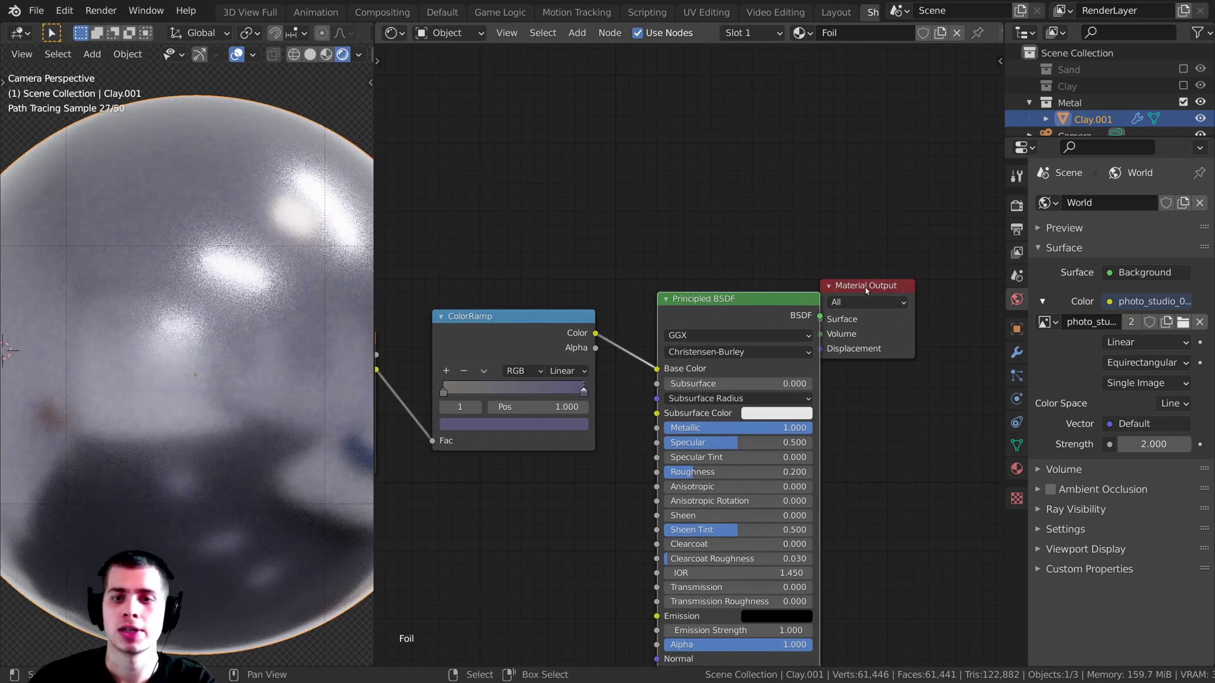
drag(865, 290, 919, 289)
Step: Examine the metallic reflections on the sphere up close and review the node chain down to the Principled BSDF's Normal input
scroll(213, 310, up, 3)
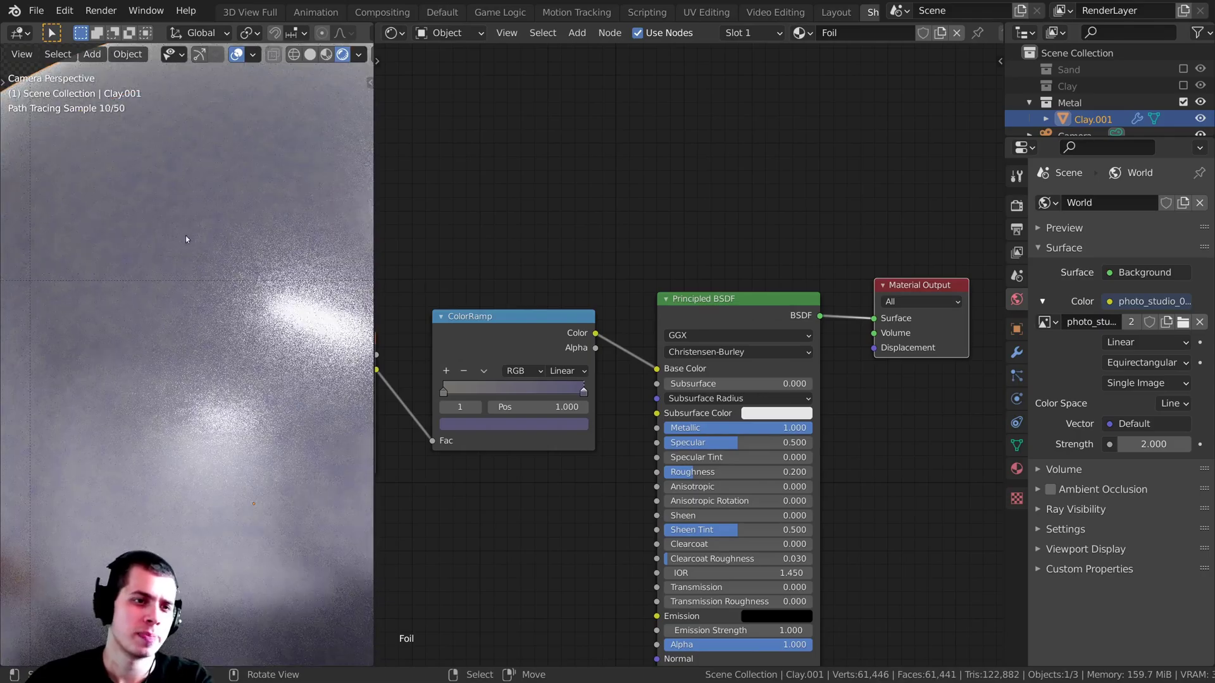
scroll(196, 234, up, 2)
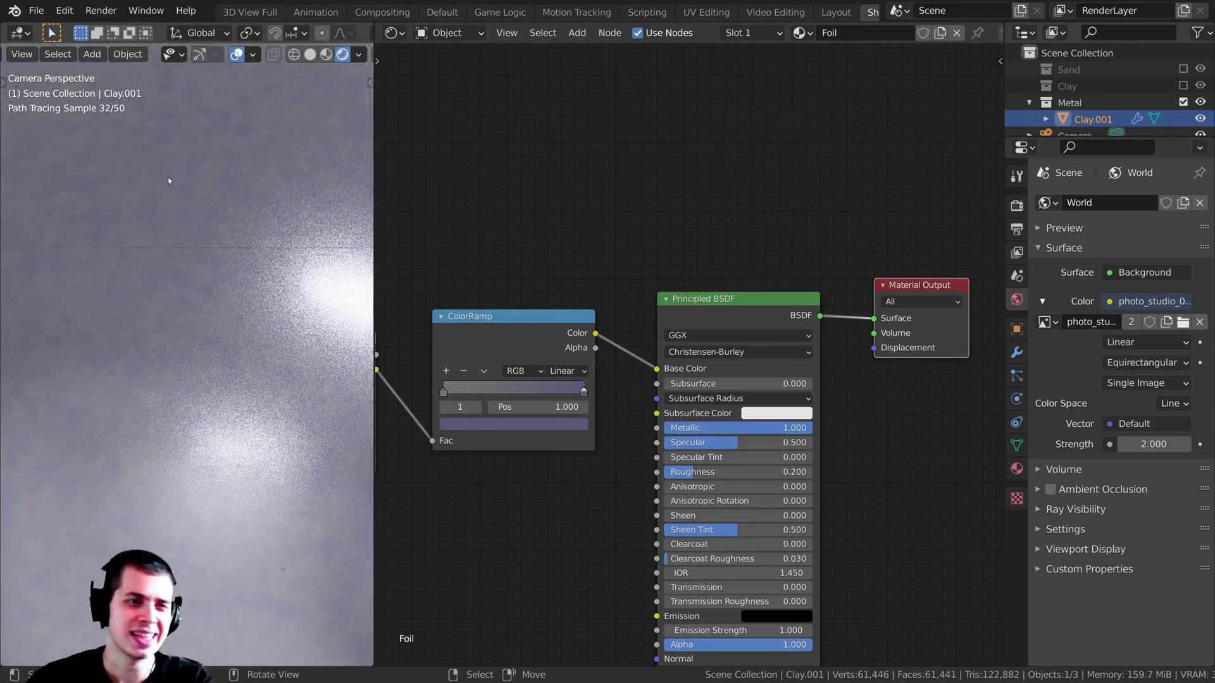
scroll(190, 222, down, 5)
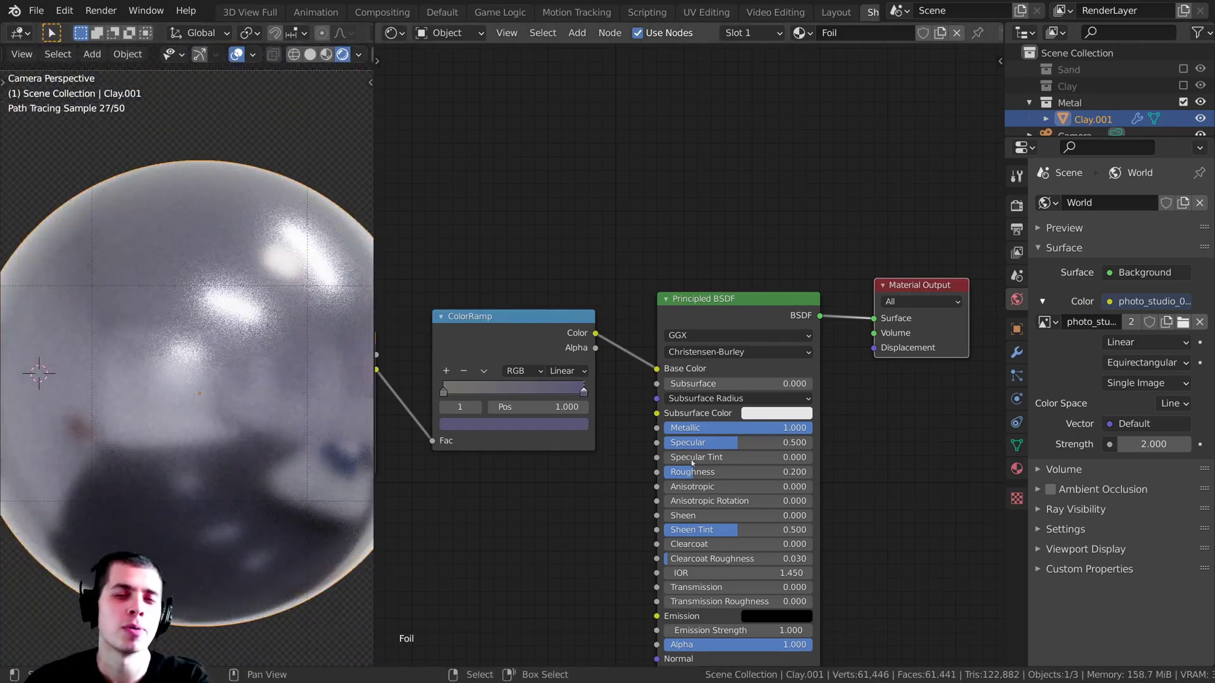
scroll(691, 463, down, 2)
middle_drag(460, 461, 591, 358)
scroll(181, 343, down, 2)
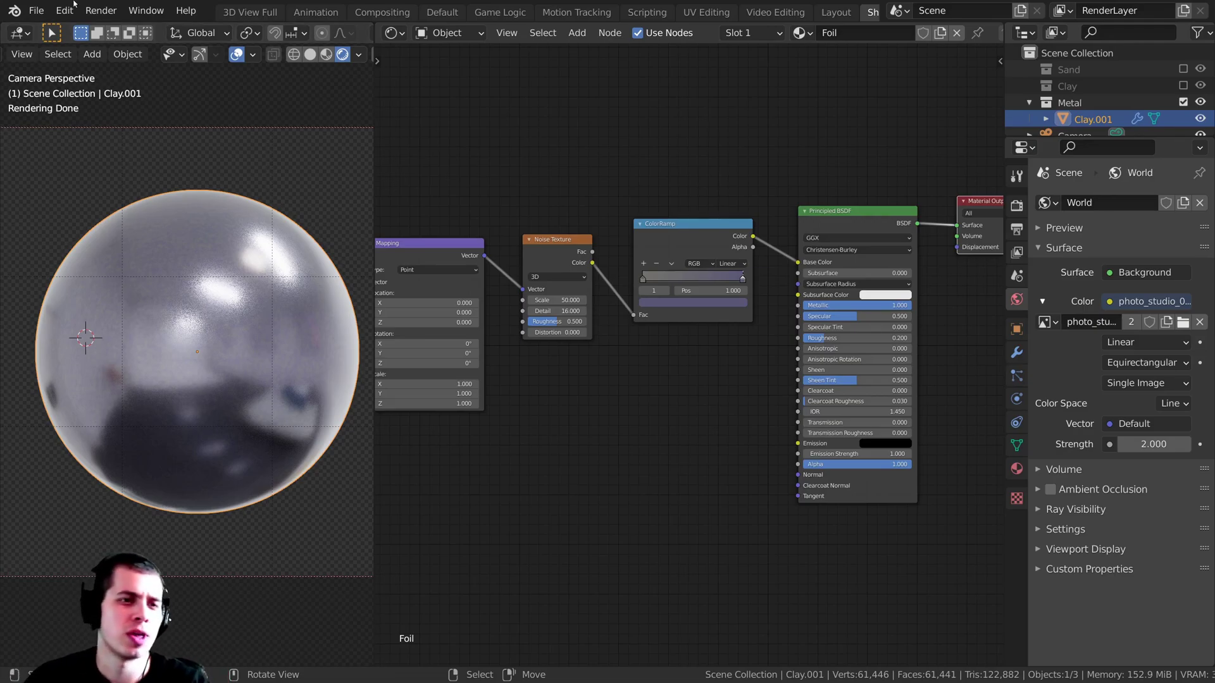
scroll(206, 327, up, 1)
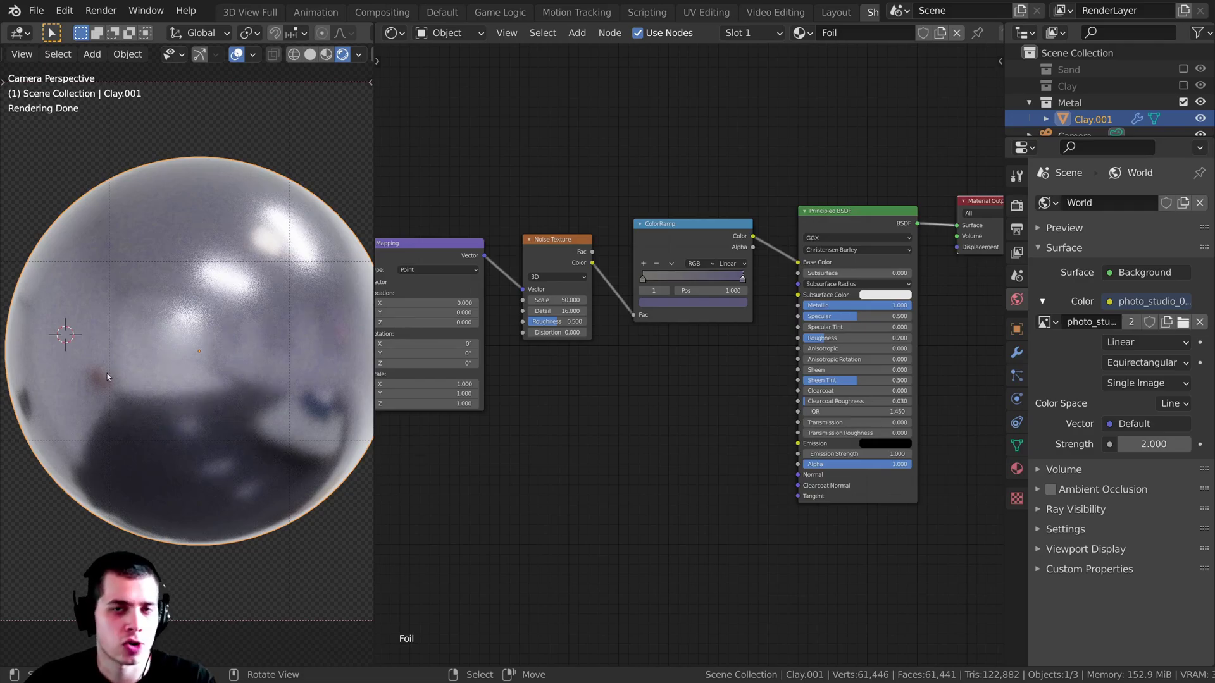
scroll(613, 512, up, 2)
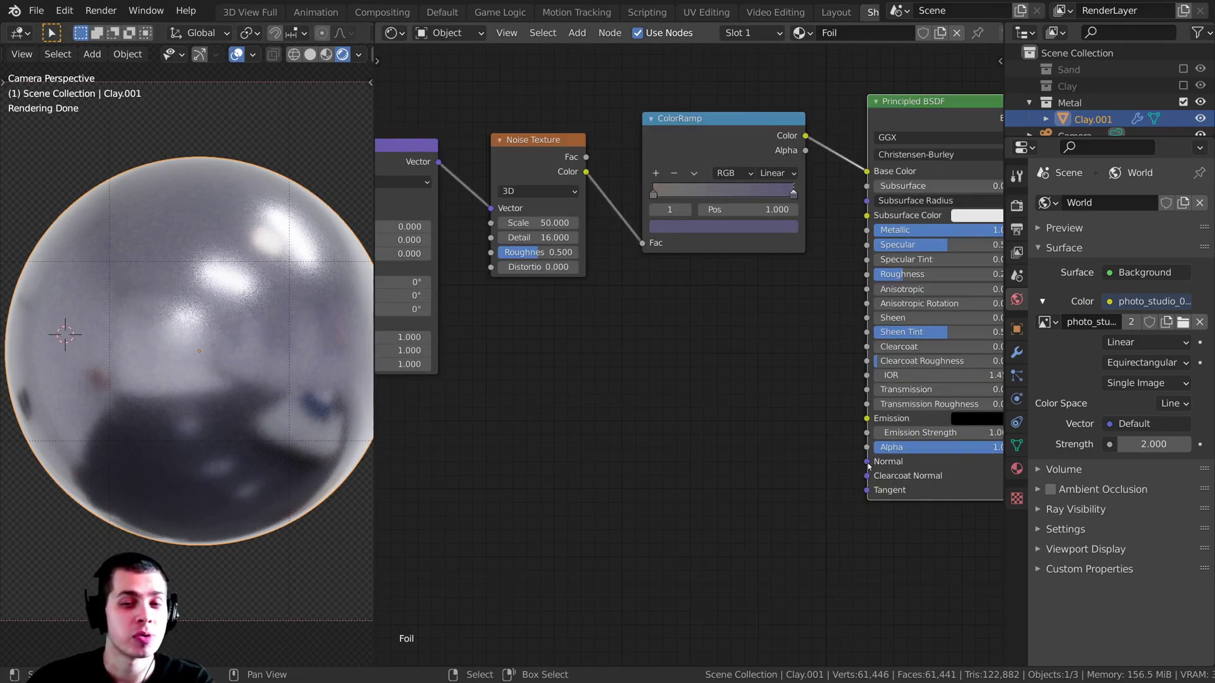
drag(868, 466, 569, 335)
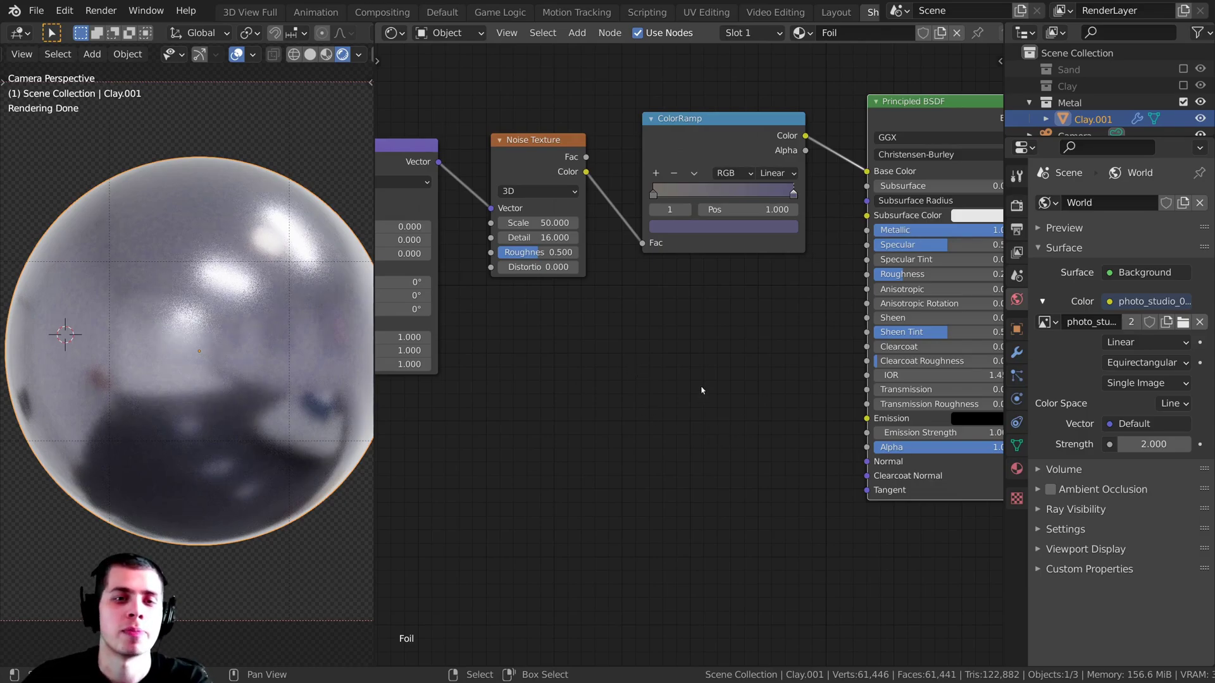
Step: Duplicate the Noise Texture node and place the copy below the original
scroll(518, 157, down, 3)
middle_drag(518, 157, 666, 198)
mouse_move(657, 188)
mouse_down()
mouse_move(618, 195)
mouse_move(655, 181)
mouse_up()
key(shift+d)
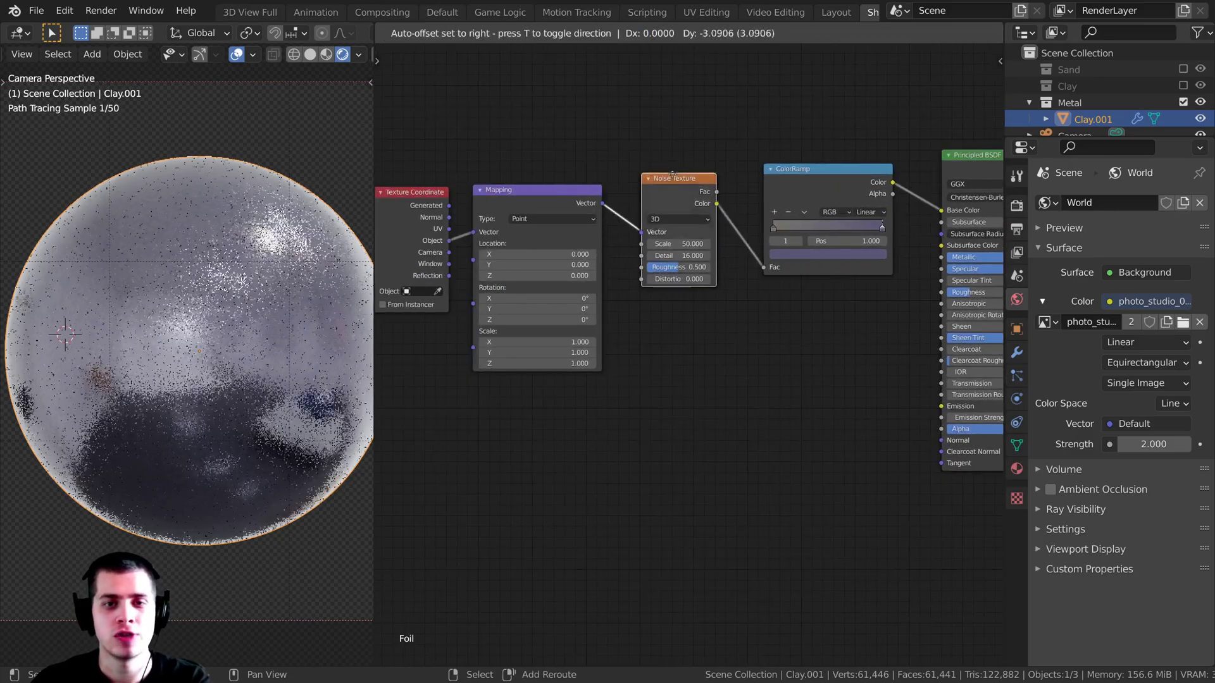
click(673, 304)
Step: Connect the Mapping node's Vector output to the duplicated Noise Texture's Vector input
scroll(672, 258, up, 3)
middle_drag(613, 244, 648, 196)
drag(619, 144, 595, 55)
drag(646, 241, 669, 343)
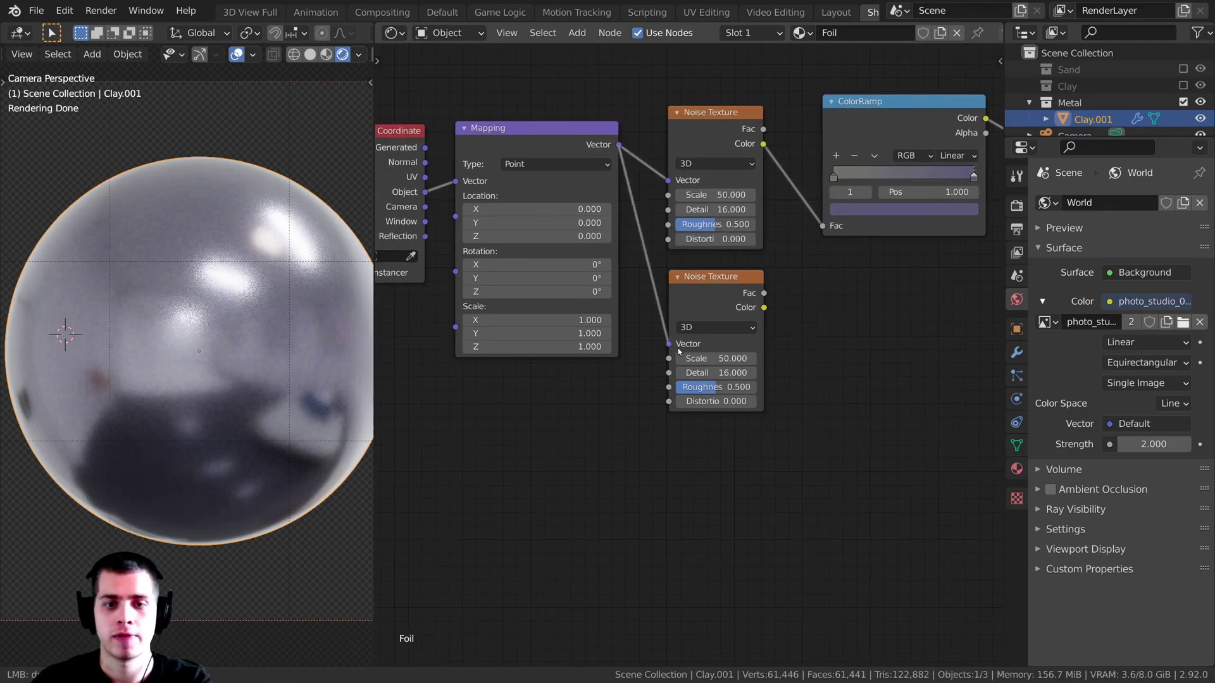
Step: Move the Texture Coordinate and Mapping nodes down so they sit level between the two Noise Textures
scroll(671, 343, down, 2)
middle_drag(471, 235, 514, 236)
drag(514, 235, 514, 342)
drag(591, 213, 599, 312)
scroll(690, 278, up, 2)
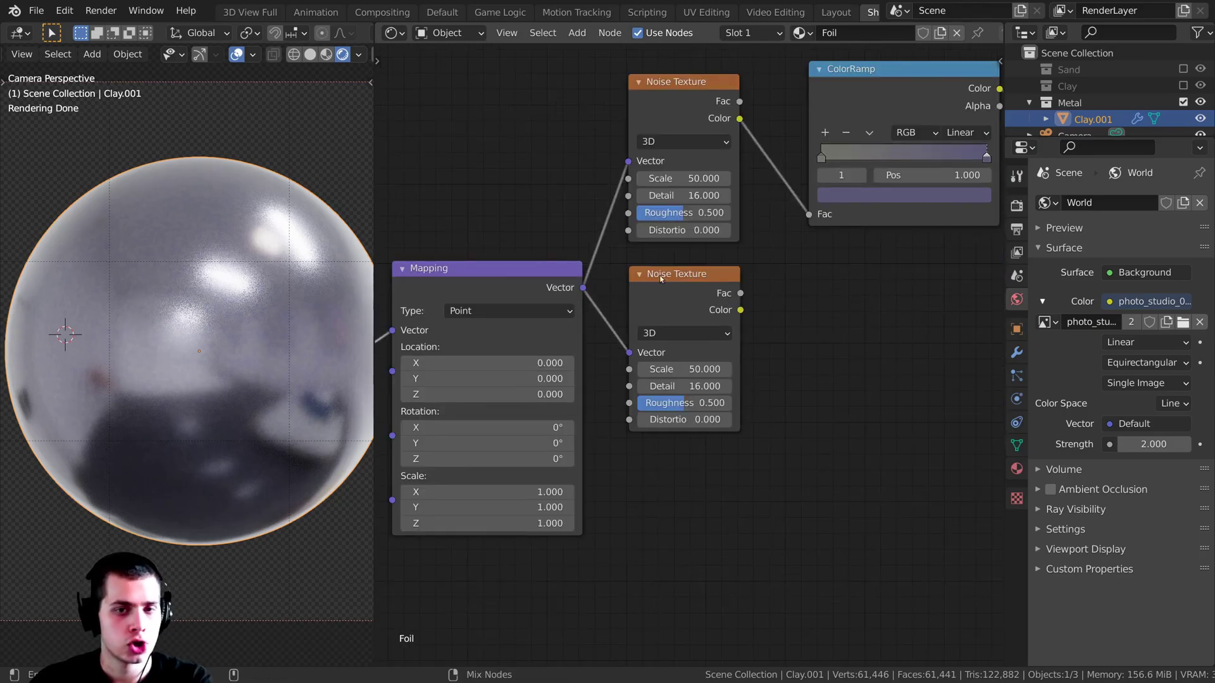
Step: Preview the second Noise Texture on the sphere and set its Scale to 10
ctrl+shift+click(681, 283)
scroll(696, 345, up, 2)
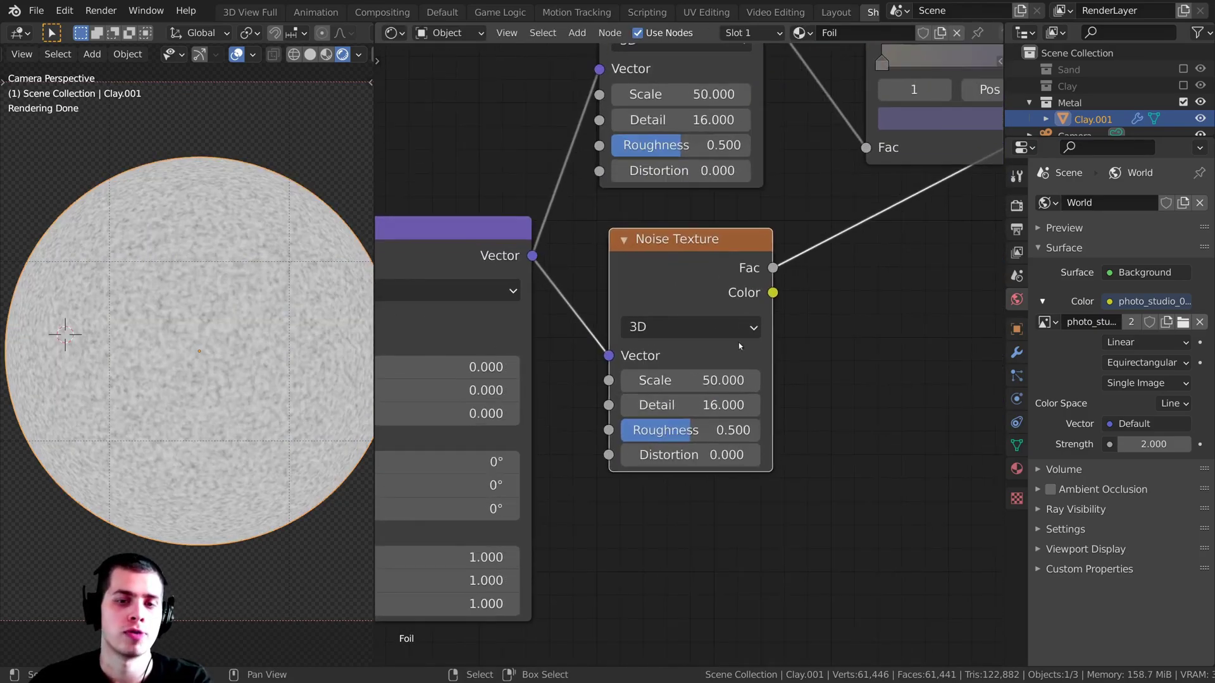
click(670, 381)
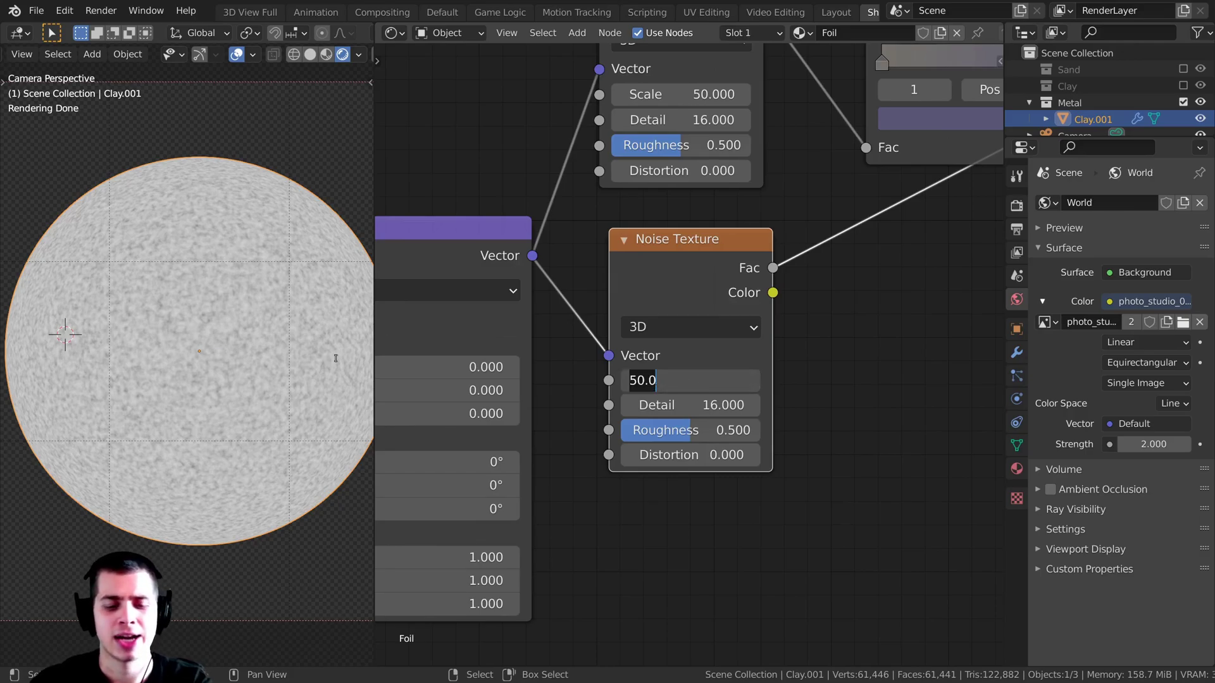
text(10)
key(Return)
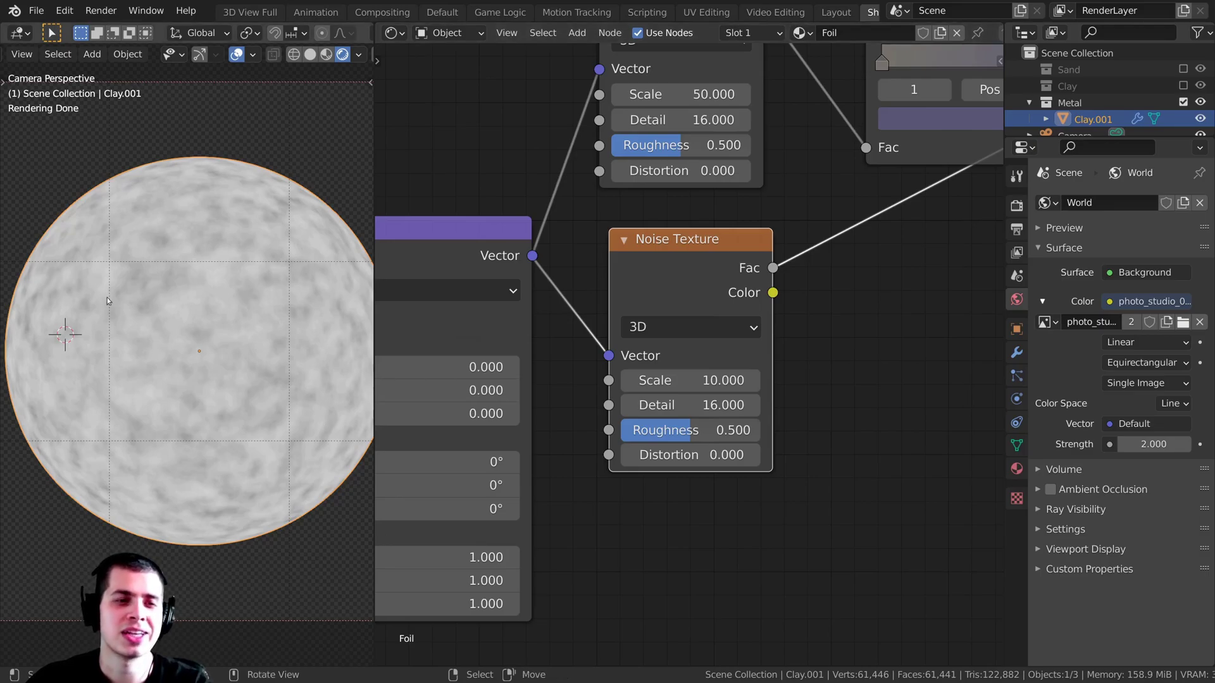
Step: Set the second Noise Texture's Detail to 3 and nudge the node slightly
scroll(682, 608, down, 1)
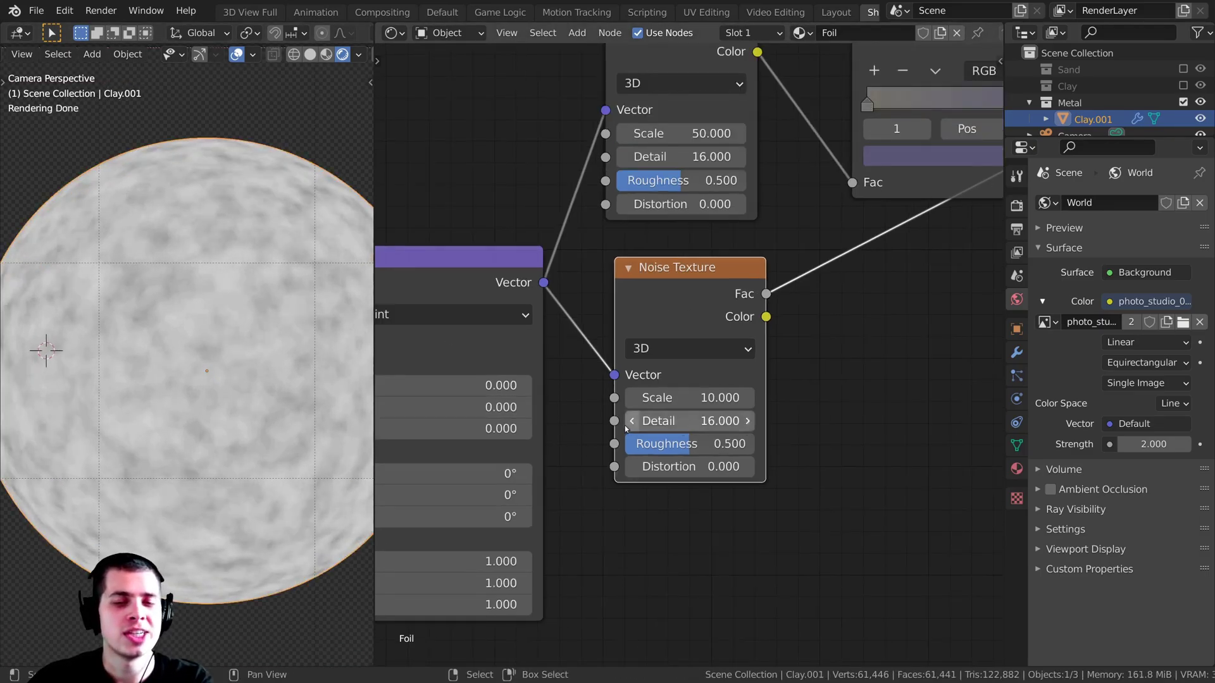
click(686, 420)
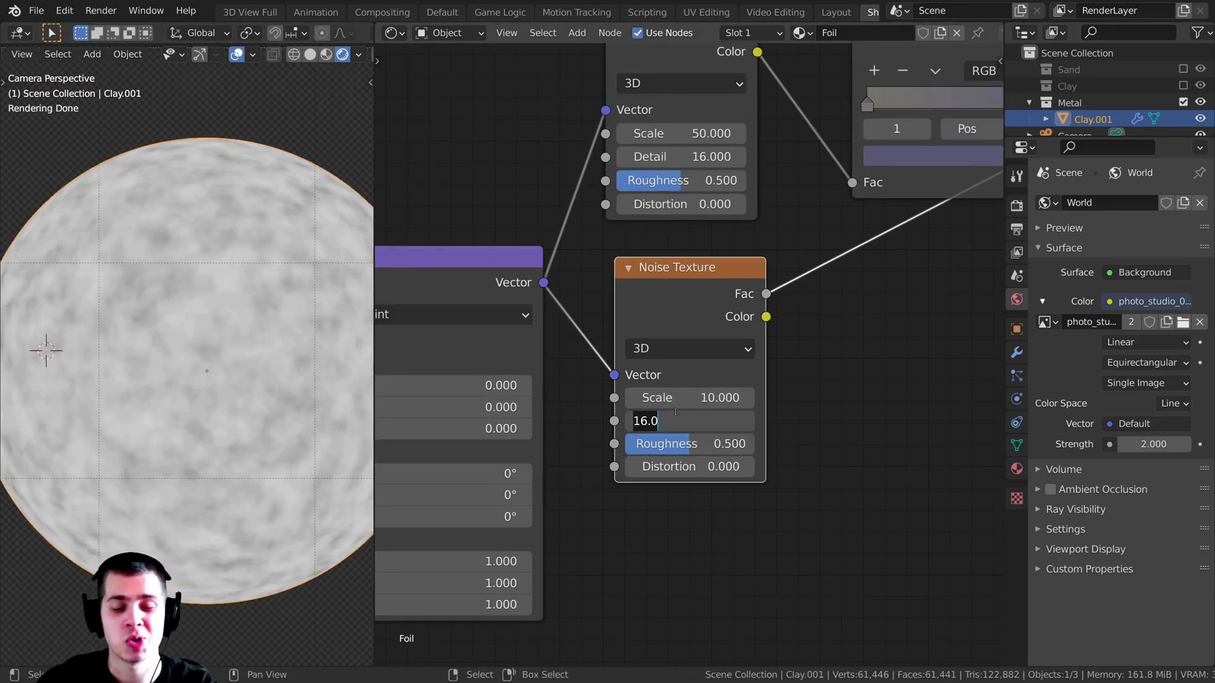
text(3)
key(Return)
drag(658, 326, 664, 330)
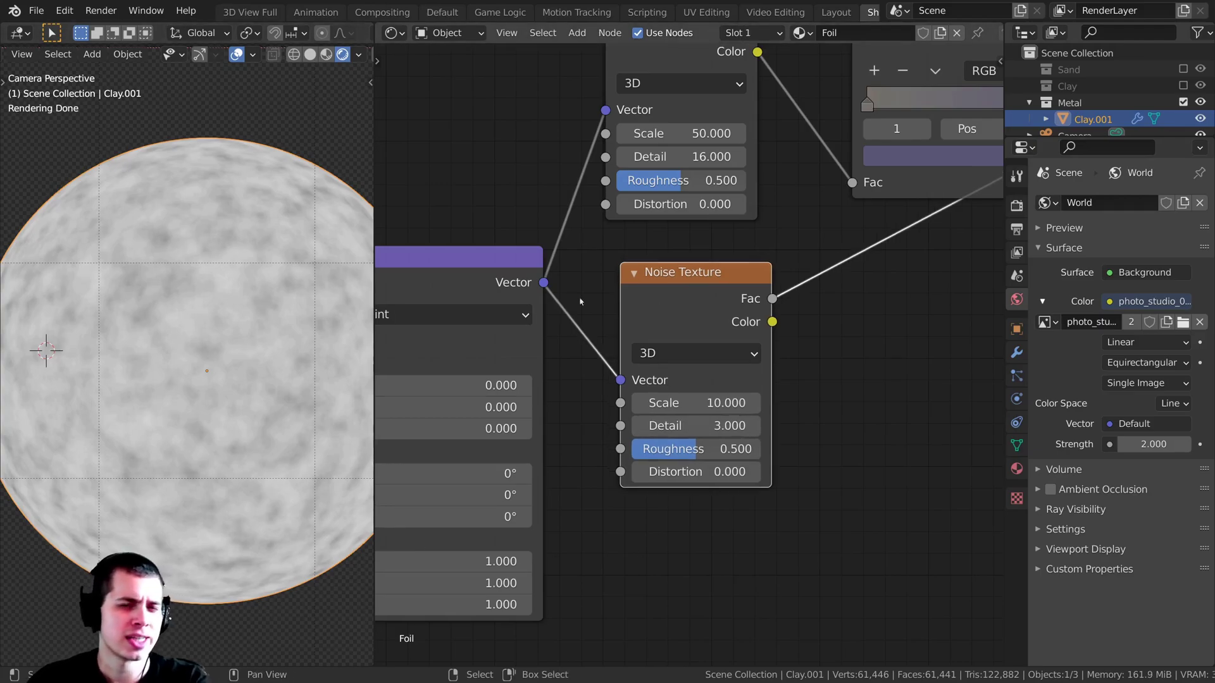
Step: Connect the second Noise Texture's Fac output to the Principled BSDF's Normal input
shift+middle_drag(284, 402, 262, 402)
scroll(683, 335, down, 4)
middle_drag(701, 321, 552, 318)
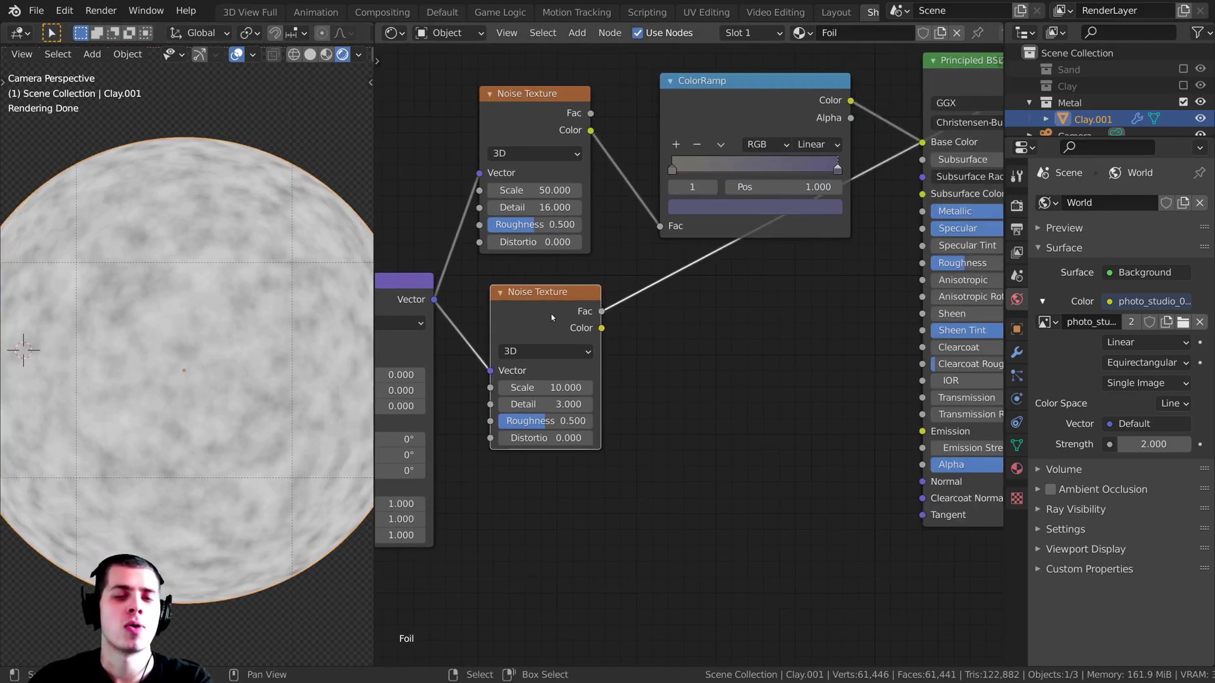
scroll(551, 314, up, 2)
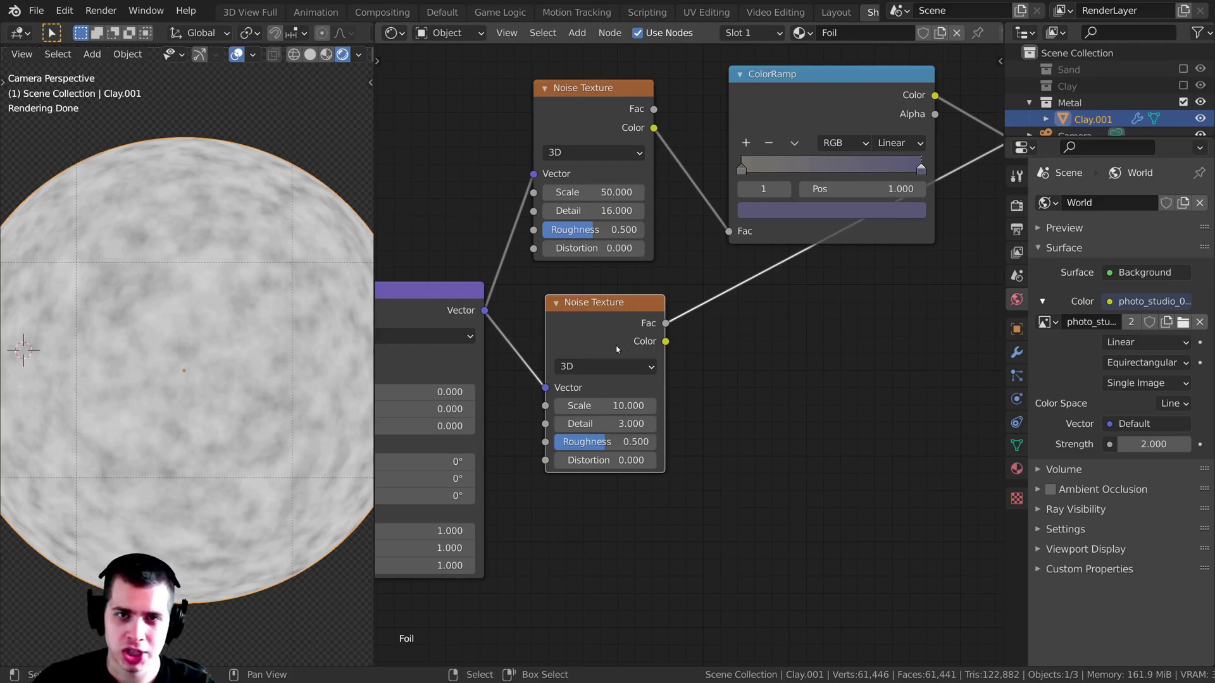
scroll(653, 381, down, 2)
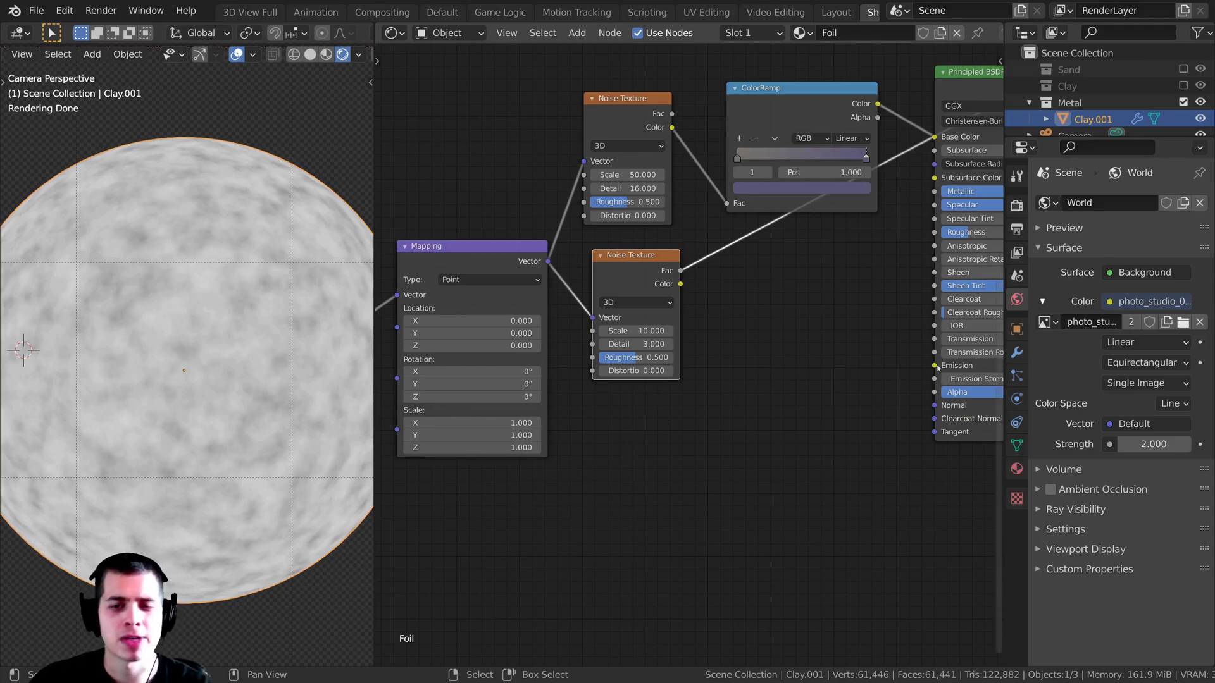
scroll(841, 316, up, 1)
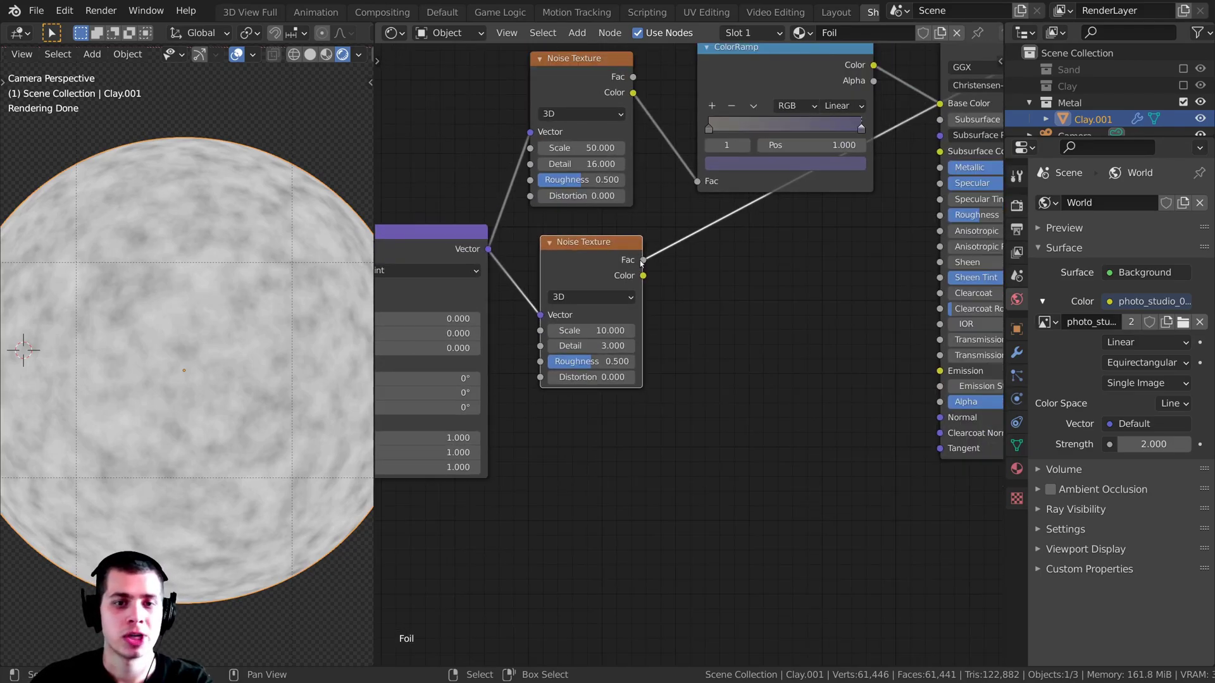
drag(644, 260, 937, 423)
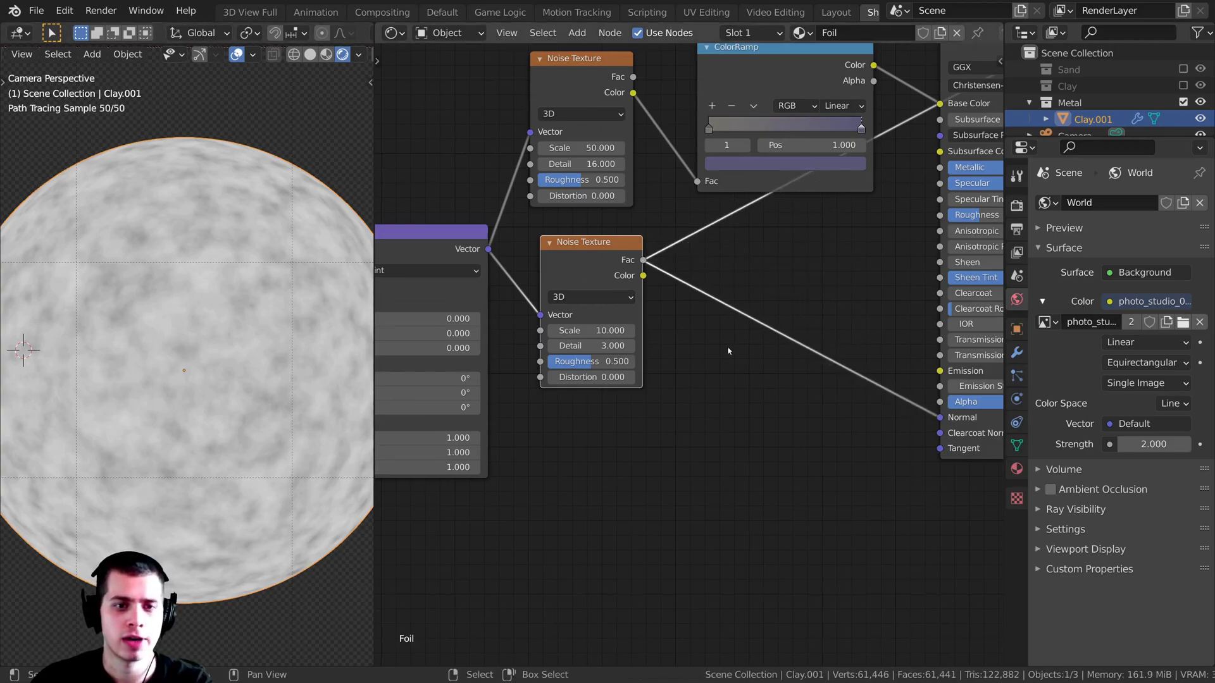
Step: Preview the Principled BSDF on the sphere and reattach the noise's Fac link to the Normal input
scroll(696, 347, down, 1)
ctrl+shift+click(862, 172)
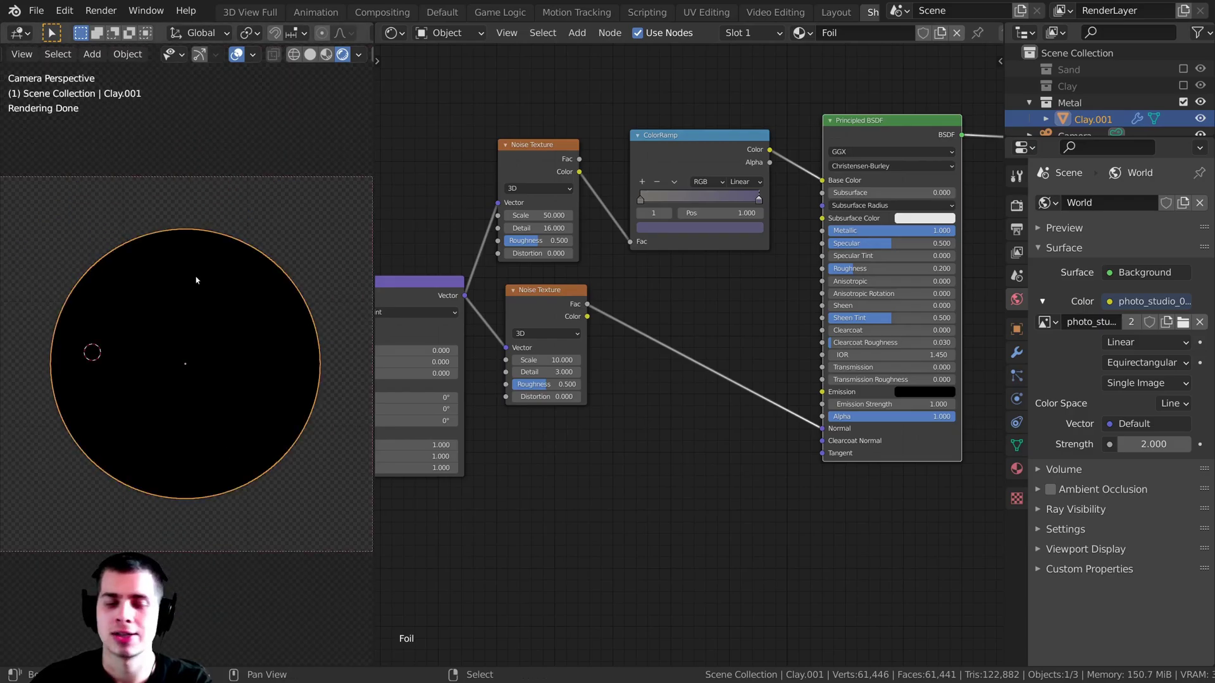
scroll(268, 311, up, 2)
scroll(632, 316, up, 2)
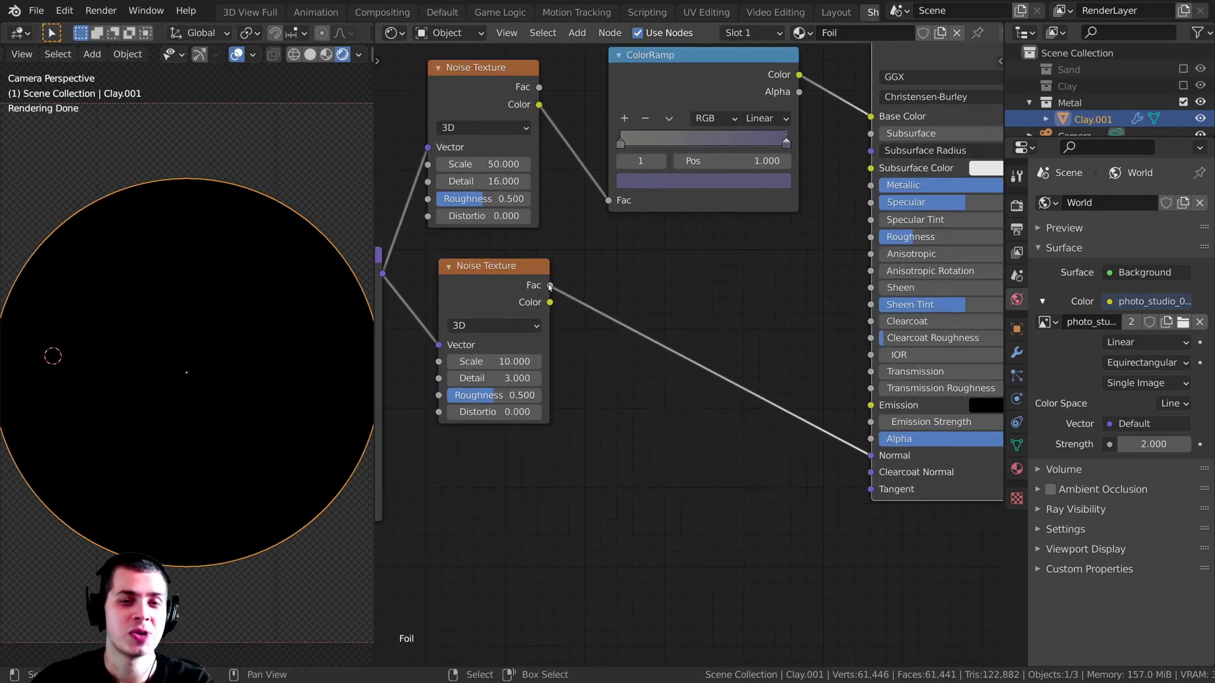
drag(549, 287, 870, 456)
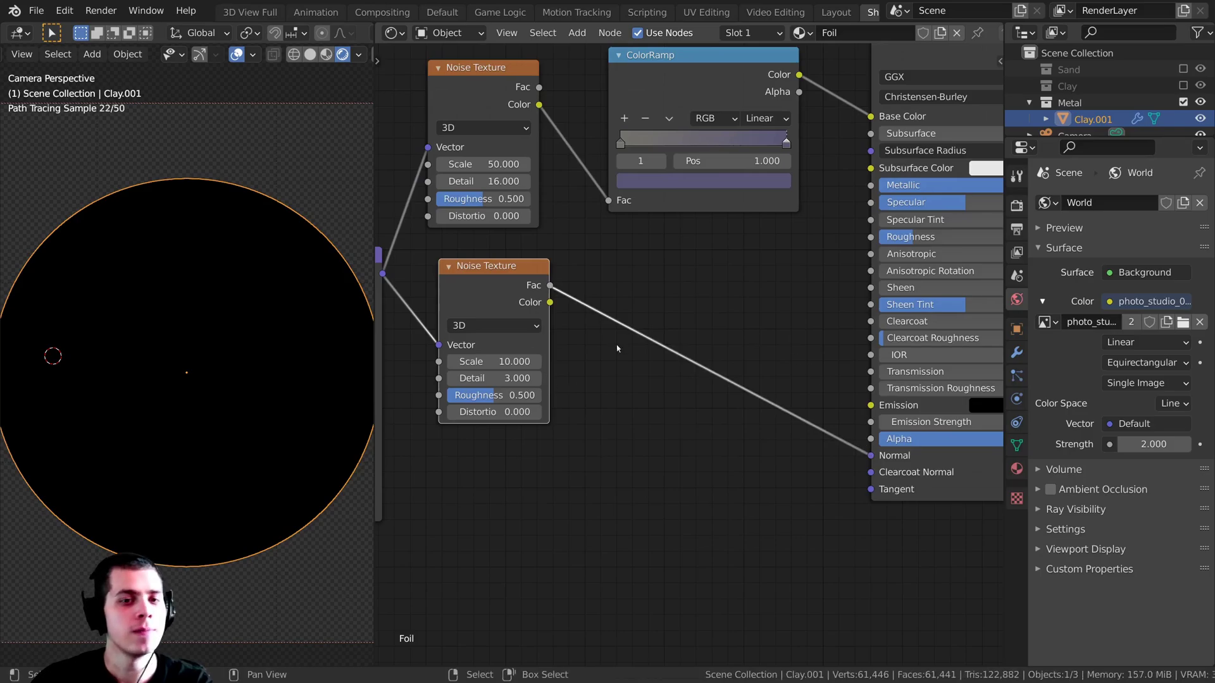
Step: Insert a Bump node on the link between the second Noise Texture's Fac output and the Principled BSDF's Normal input
key(shift+a)
click(536, 249)
text(bu)
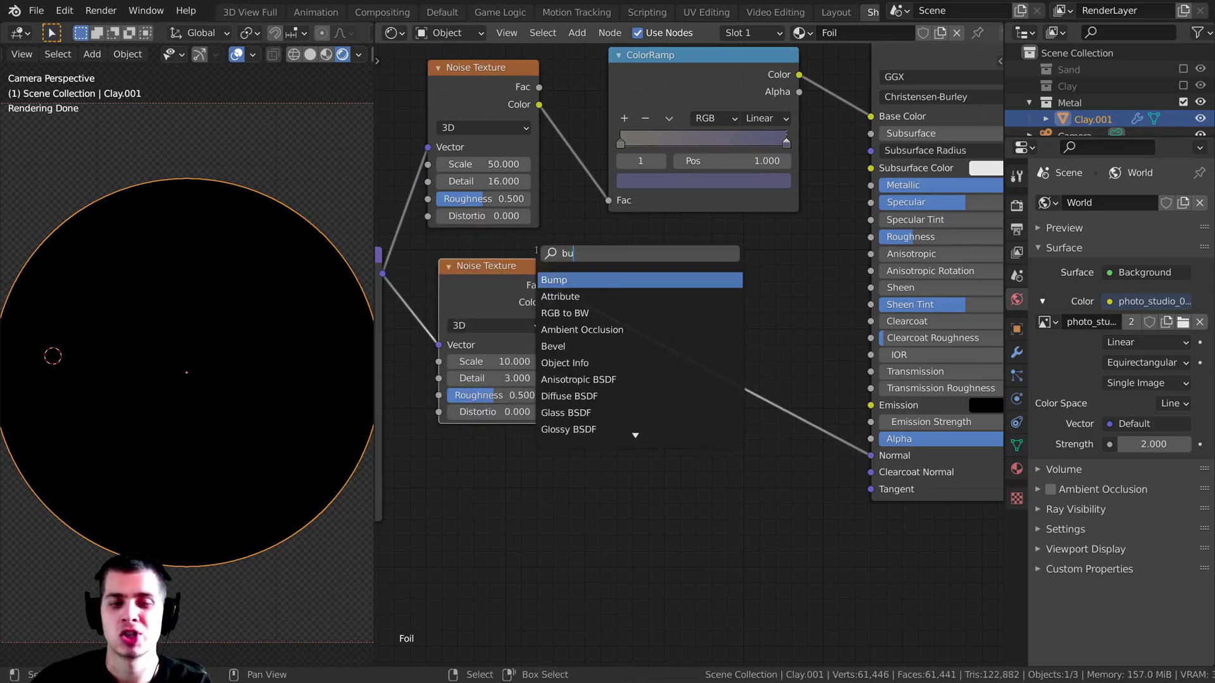
text(m)
click(574, 281)
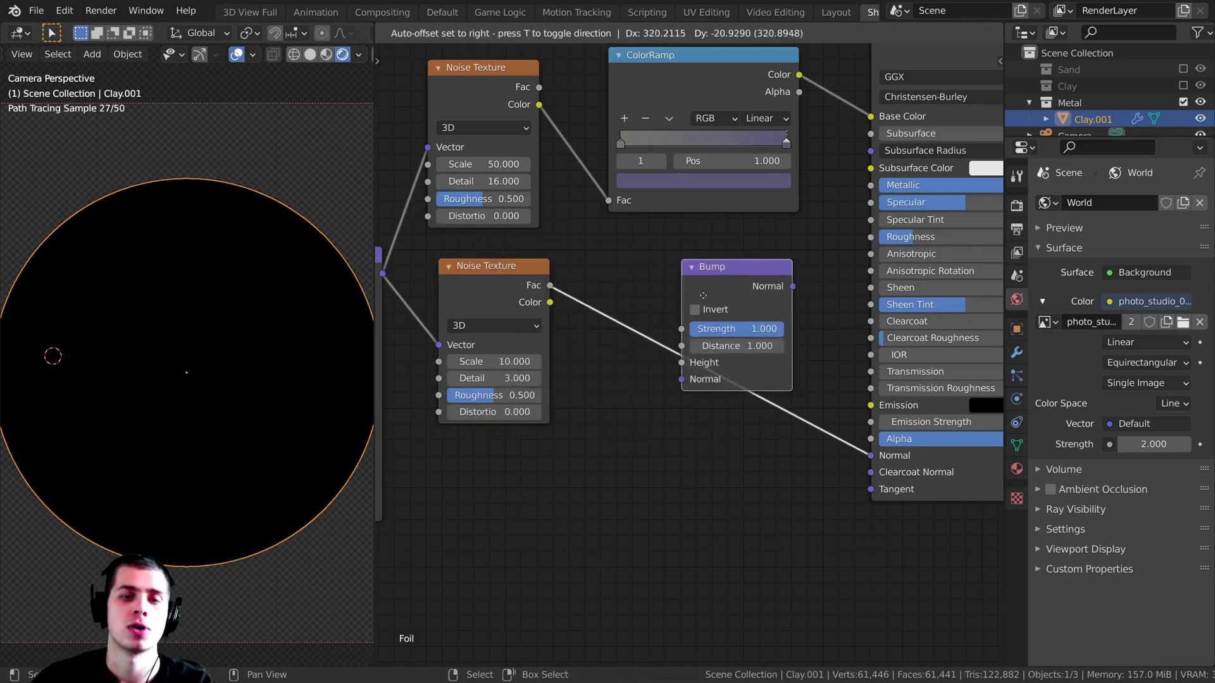
click(657, 295)
scroll(595, 289, up, 1)
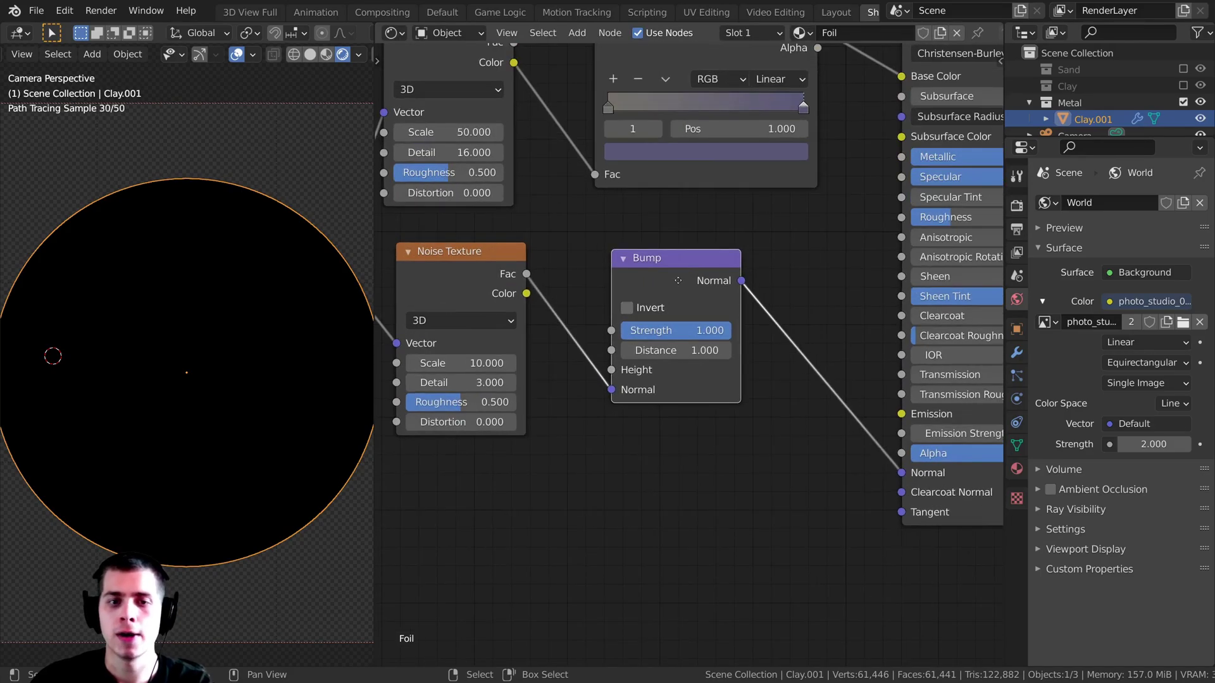
Step: Move the second Noise Texture's Fac link to the Bump's Height input and shift the Bump node slightly closer to the noise
mouse_move(608, 387)
mouse_down()
mouse_move(596, 367)
mouse_move(617, 369)
mouse_up()
drag(528, 277, 557, 256)
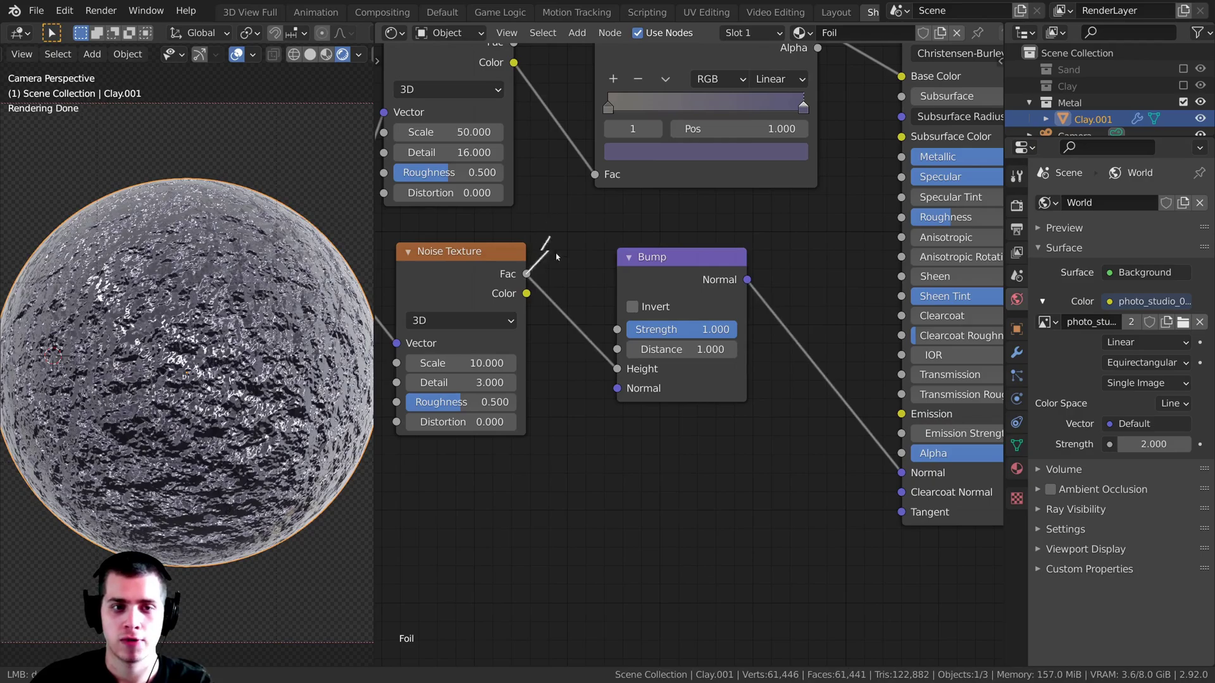
drag(620, 370, 617, 369)
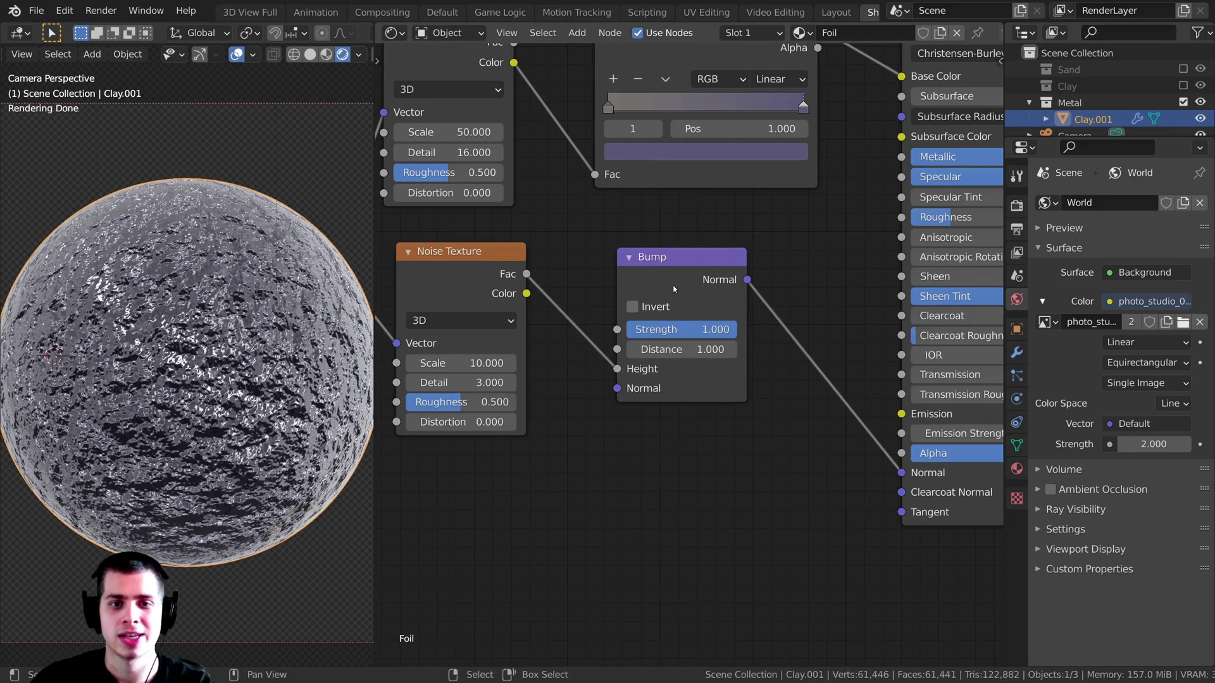
drag(674, 290, 640, 282)
drag(713, 273, 901, 472)
drag(618, 254, 633, 273)
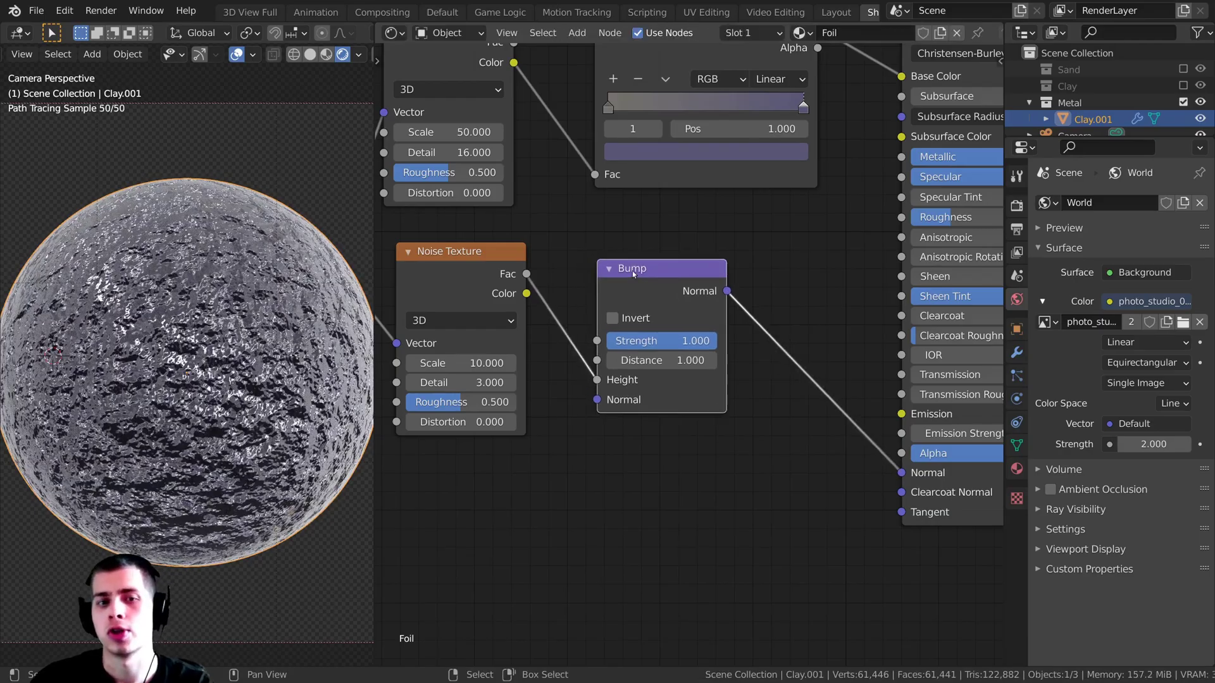
Step: Set the Bump node's Strength to 0.1 and inspect the resulting relief on the sphere up close
scroll(687, 351, up, 2)
scroll(205, 342, up, 4)
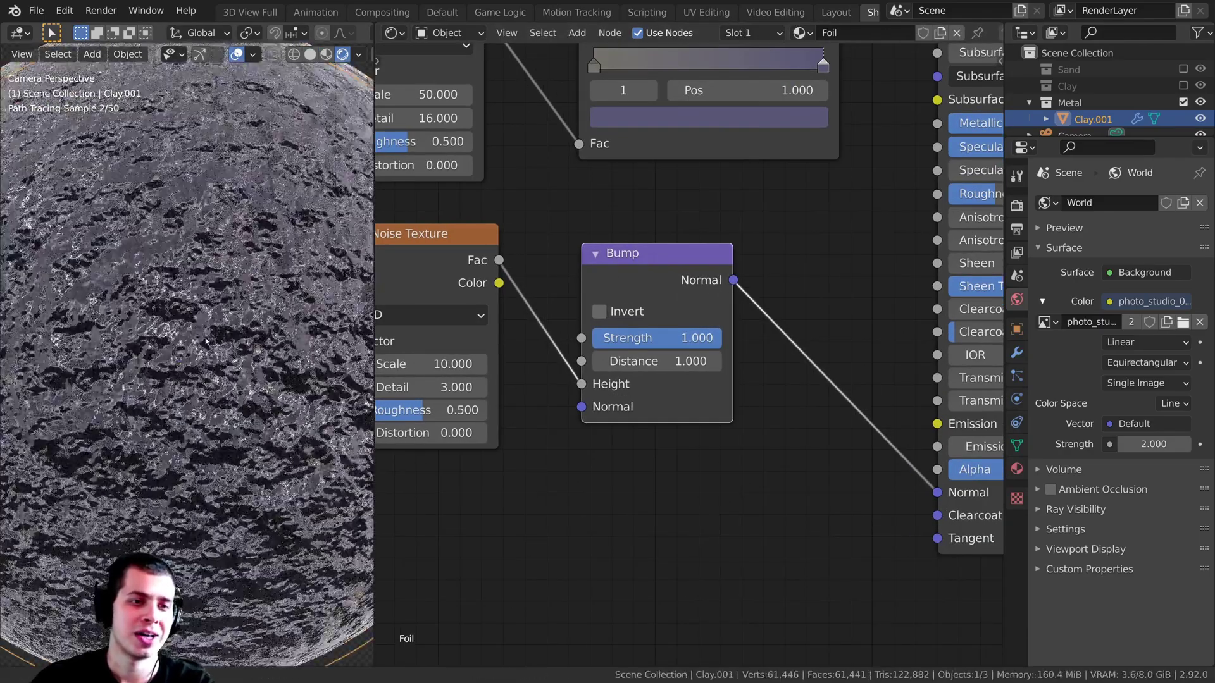
scroll(205, 341, down, 3)
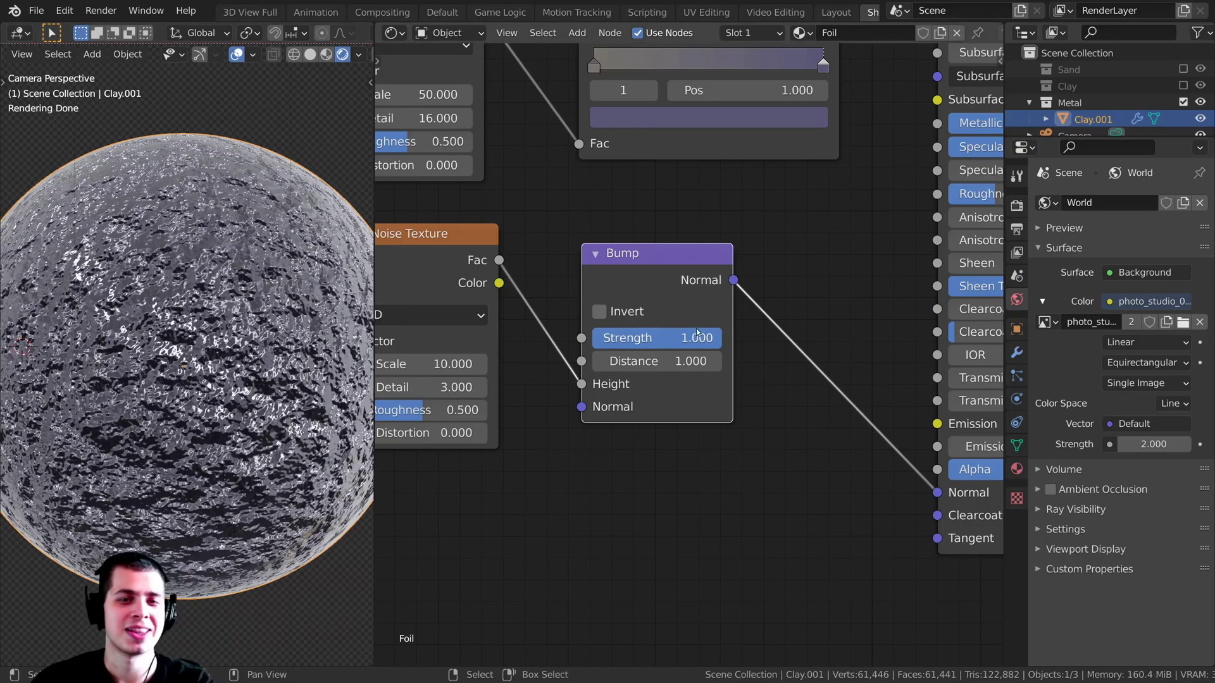
scroll(697, 332, up, 2)
drag(697, 335, 587, 337)
click(594, 338)
text(.)
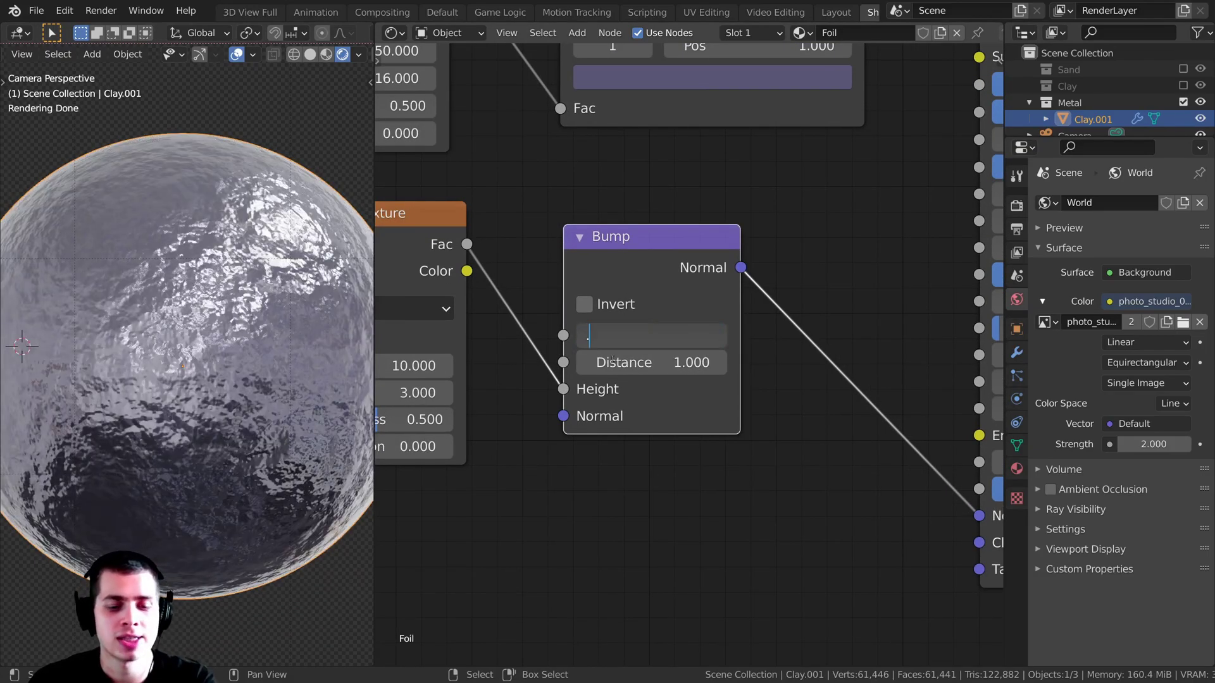
text(1)
key(Return)
shift+middle_drag(189, 267, 188, 290)
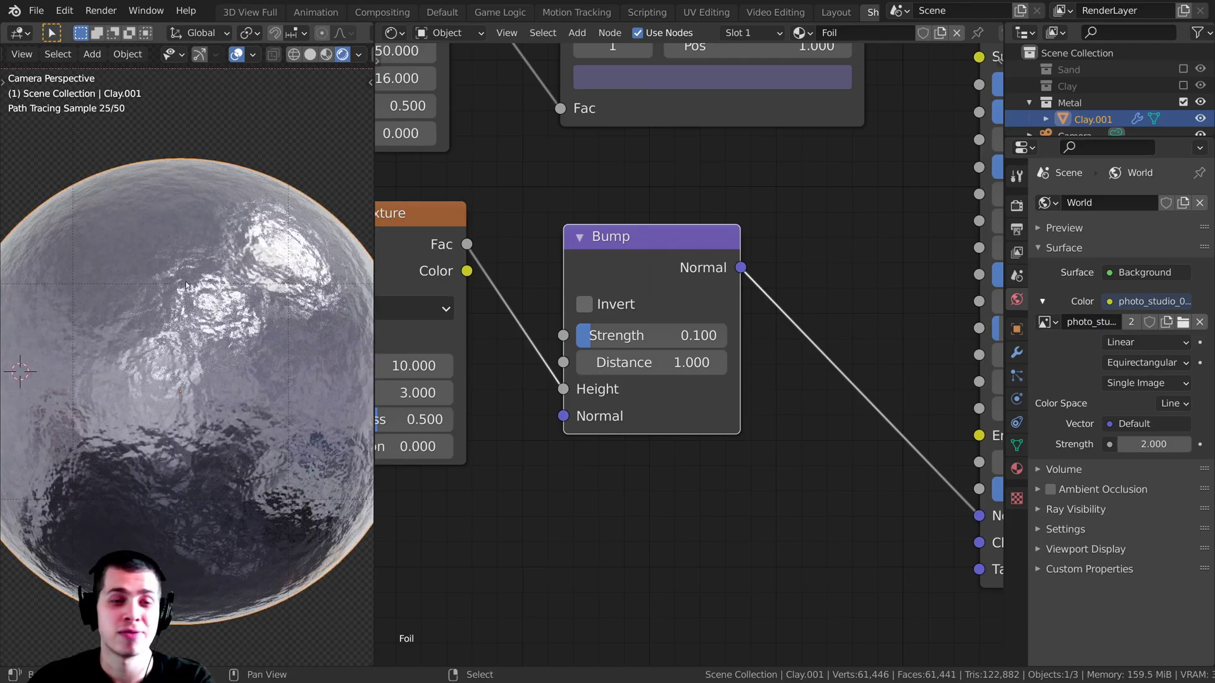
scroll(185, 285, up, 5)
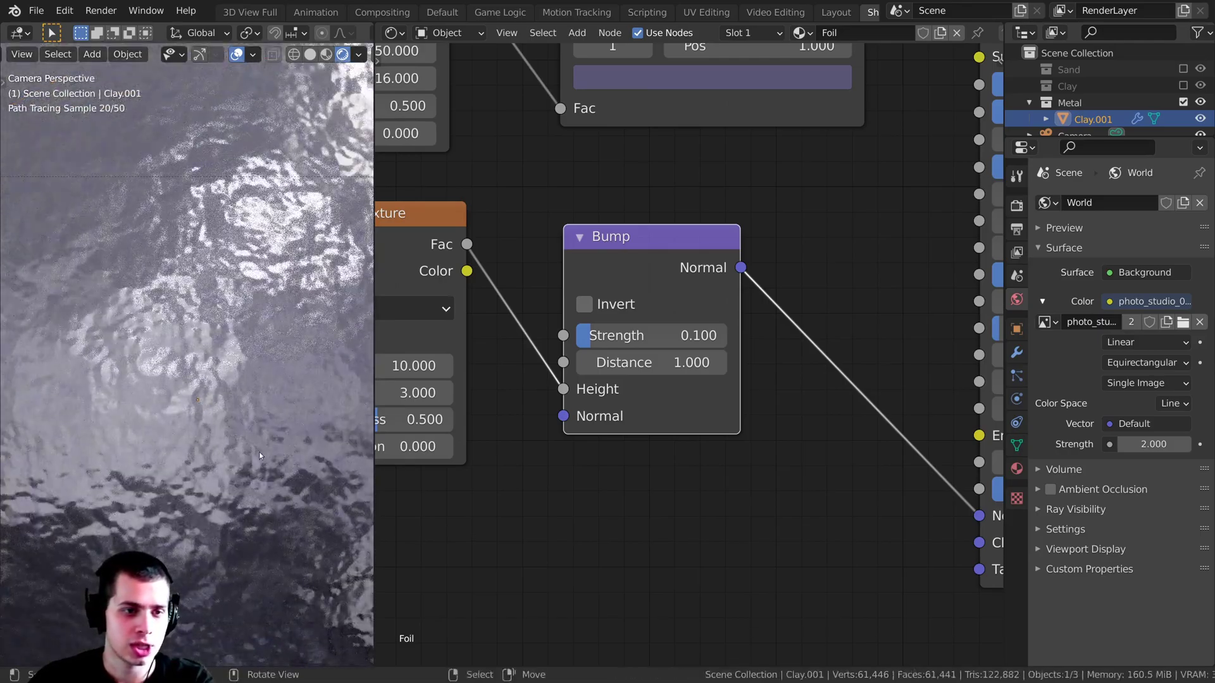
scroll(259, 456, down, 4)
scroll(624, 300, down, 1)
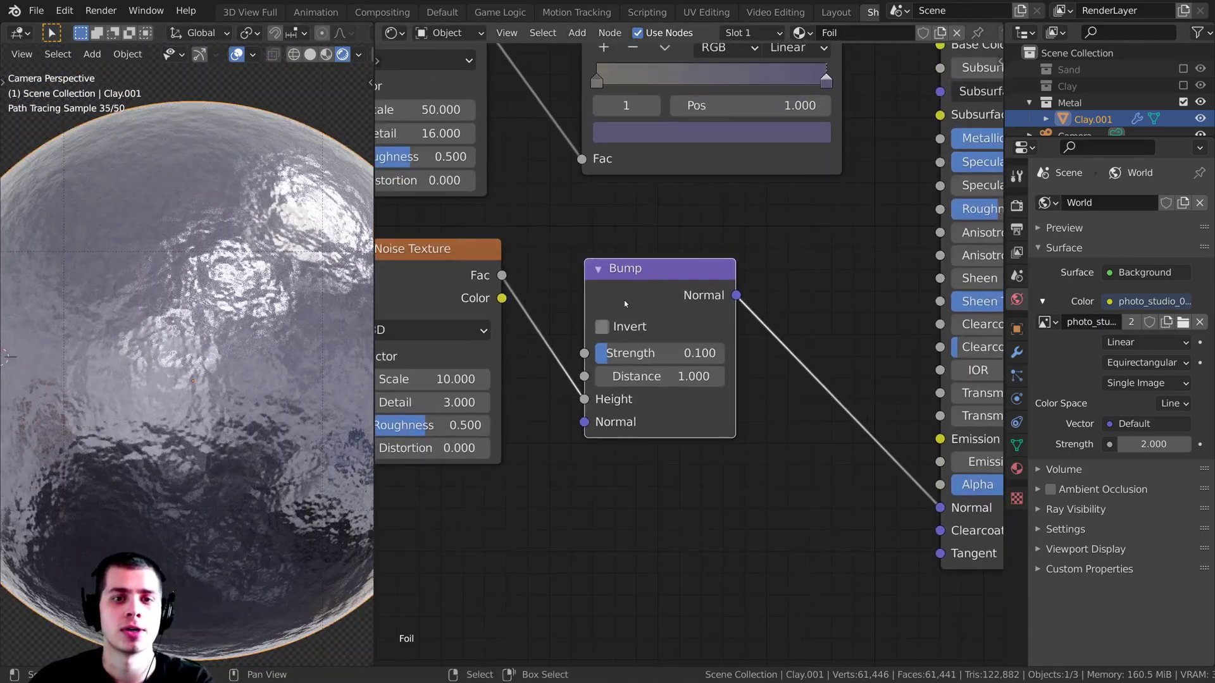
Step: Duplicate the second Noise Texture below the original and connect the Mapping node's Vector output to the copy's Vector input
scroll(623, 300, down, 2)
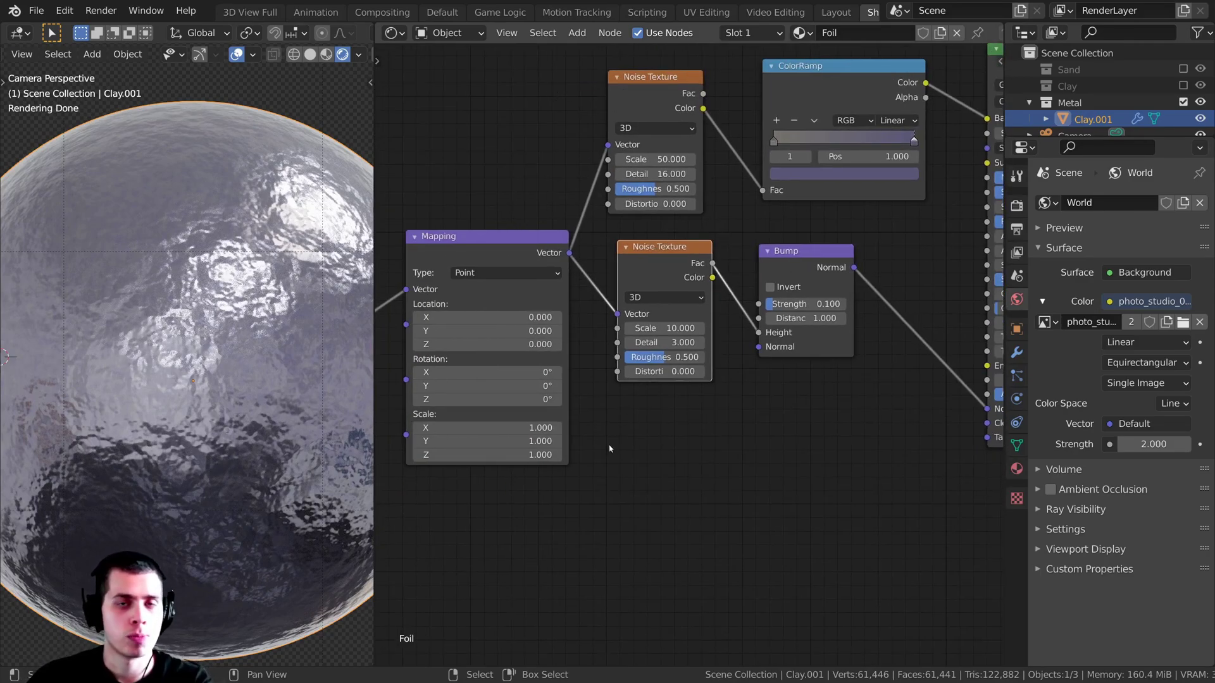
scroll(190, 354, down, 2)
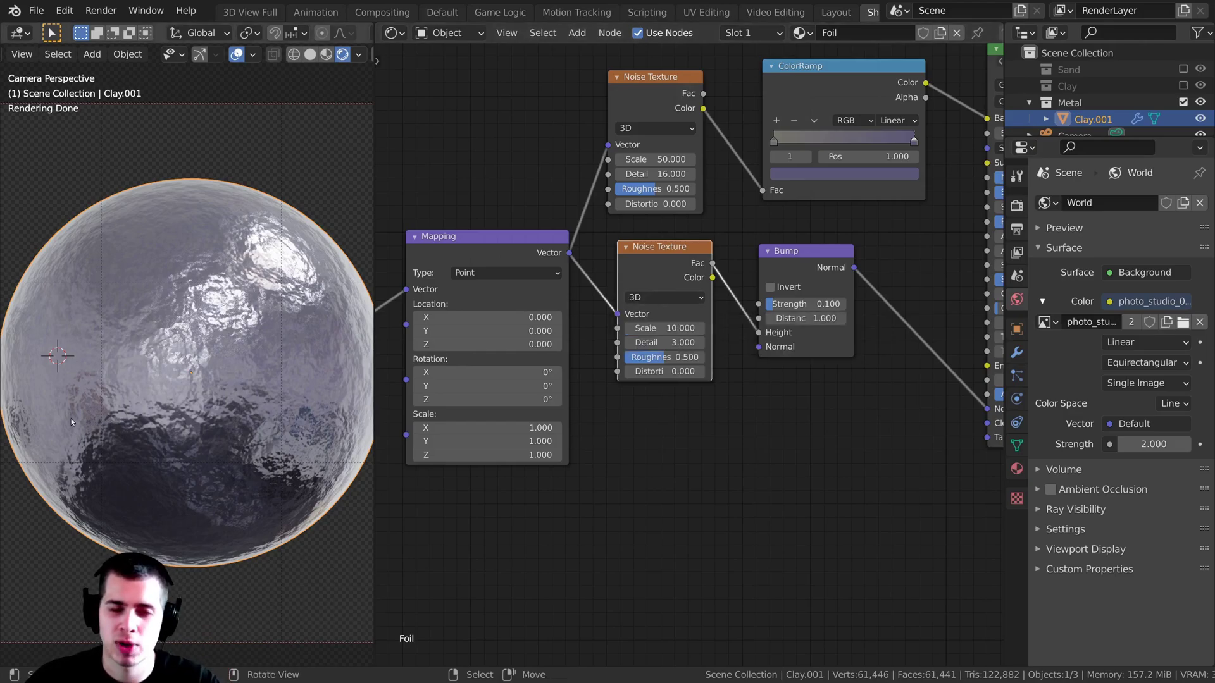
mouse_move(668, 260)
mouse_down()
mouse_move(638, 260)
mouse_move(658, 253)
mouse_up()
shift+middle_drag(658, 258, 653, 207)
key(shift+d)
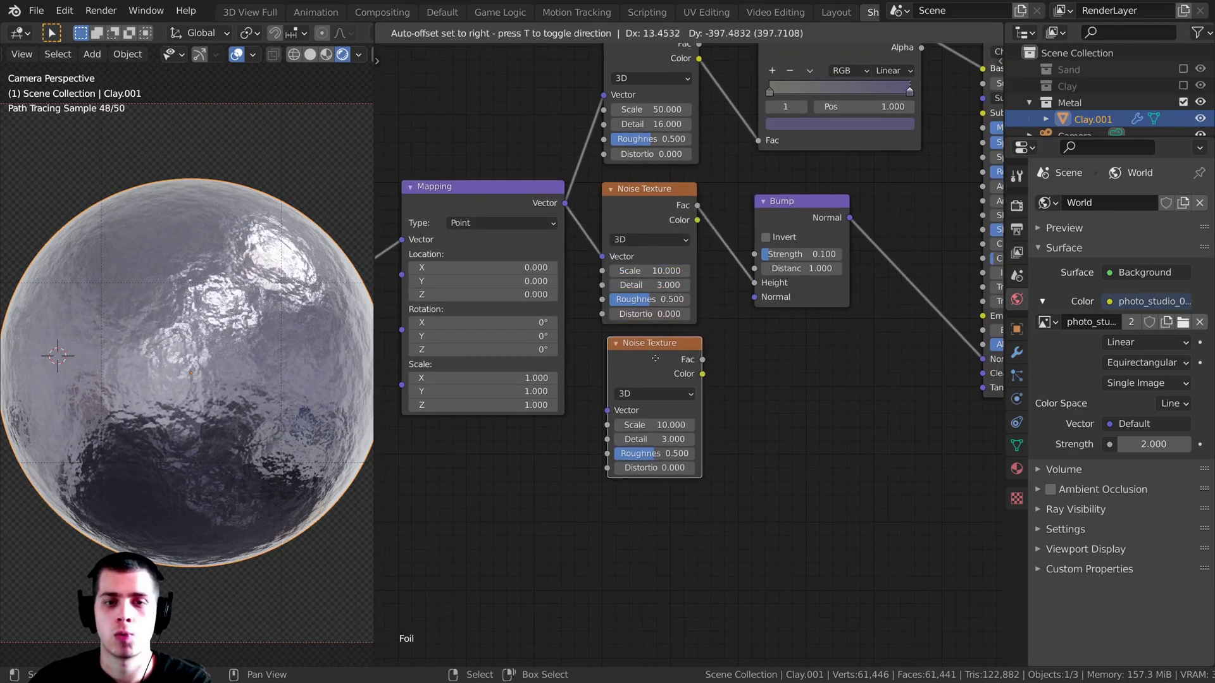
click(649, 358)
drag(565, 203, 598, 415)
drag(637, 354, 651, 361)
Step: Preview the duplicated Noise Texture on the sphere and set its Scale to 5
middle_drag(652, 344, 602, 314)
ctrl+shift+click(607, 325)
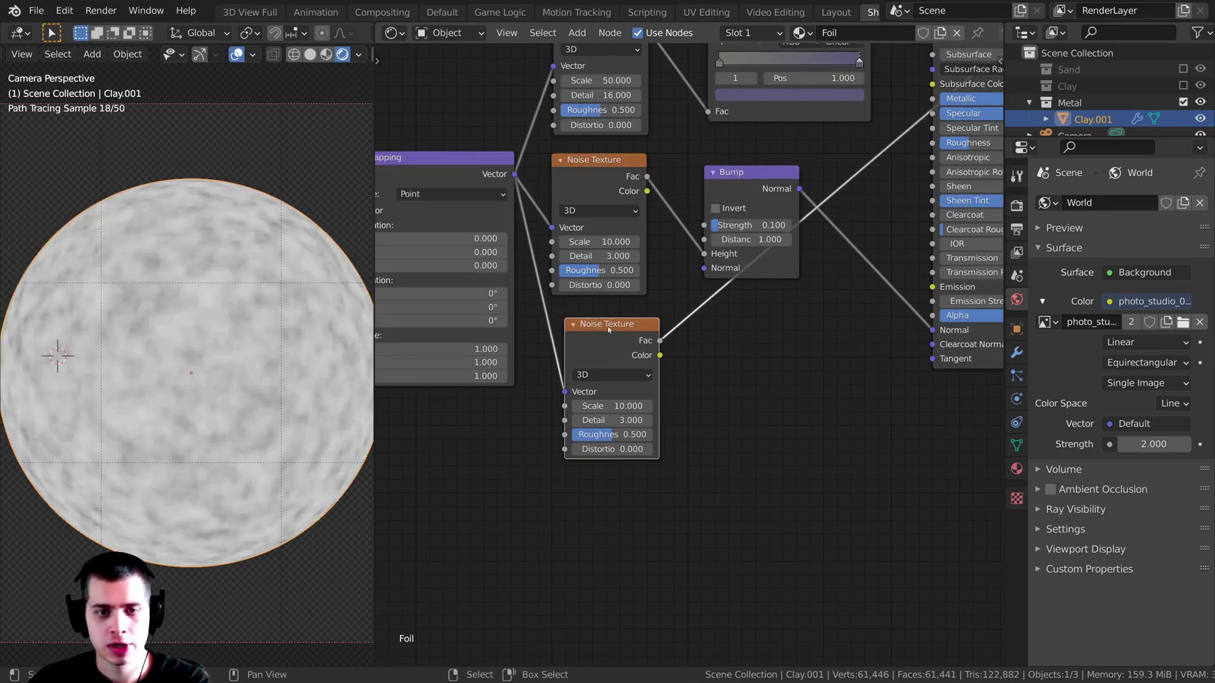
middle_drag(516, 343, 530, 359)
scroll(569, 367, up, 2)
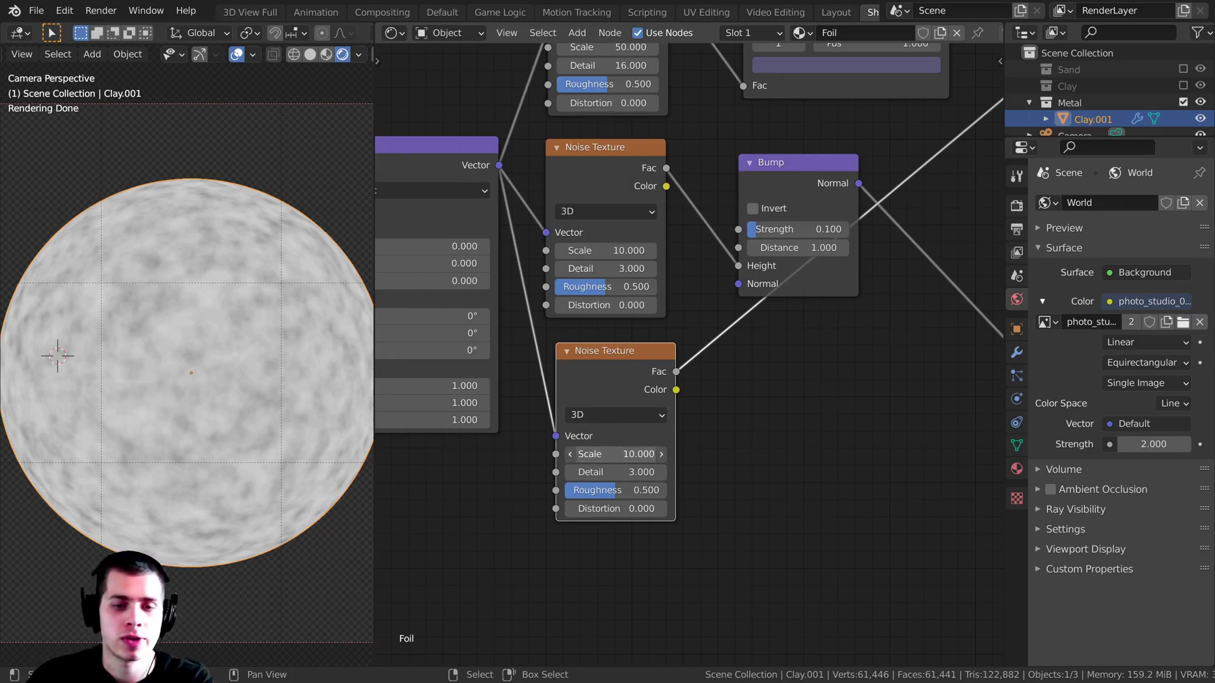
double_click(607, 454)
text(5)
key(Return)
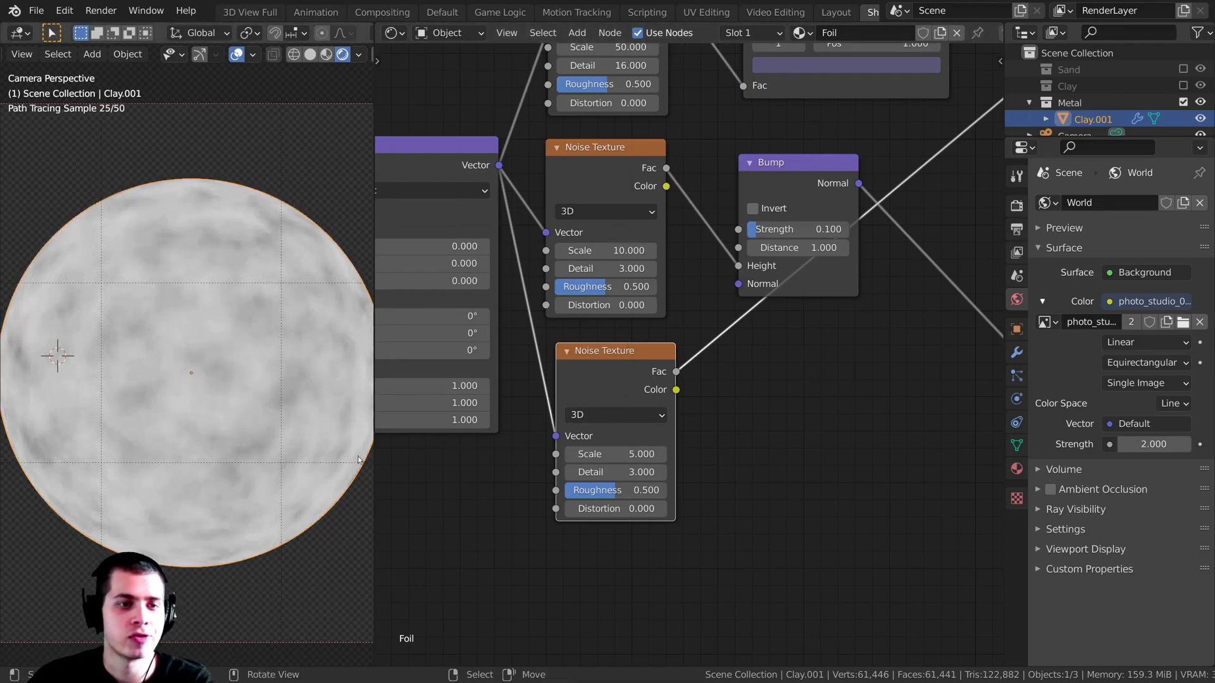
Step: Set the duplicated Noise Texture's Detail to 2
scroll(580, 353, up, 1)
scroll(581, 353, up, 1)
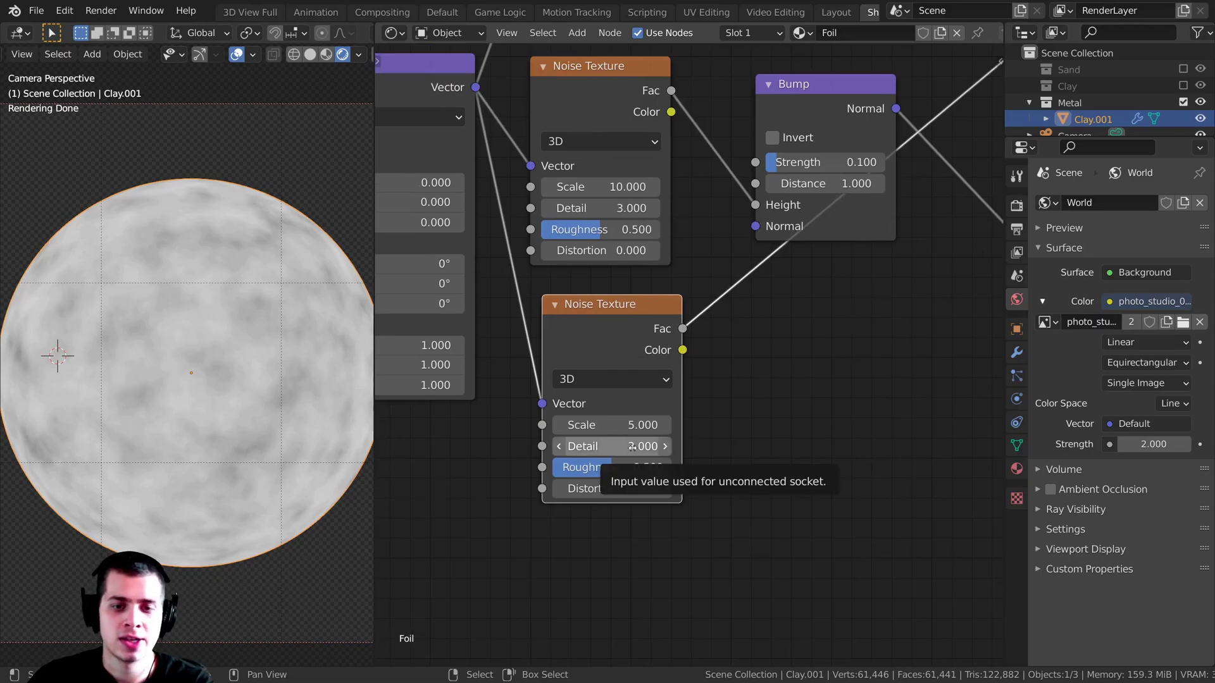
double_click(576, 428)
text(2)
key(Return)
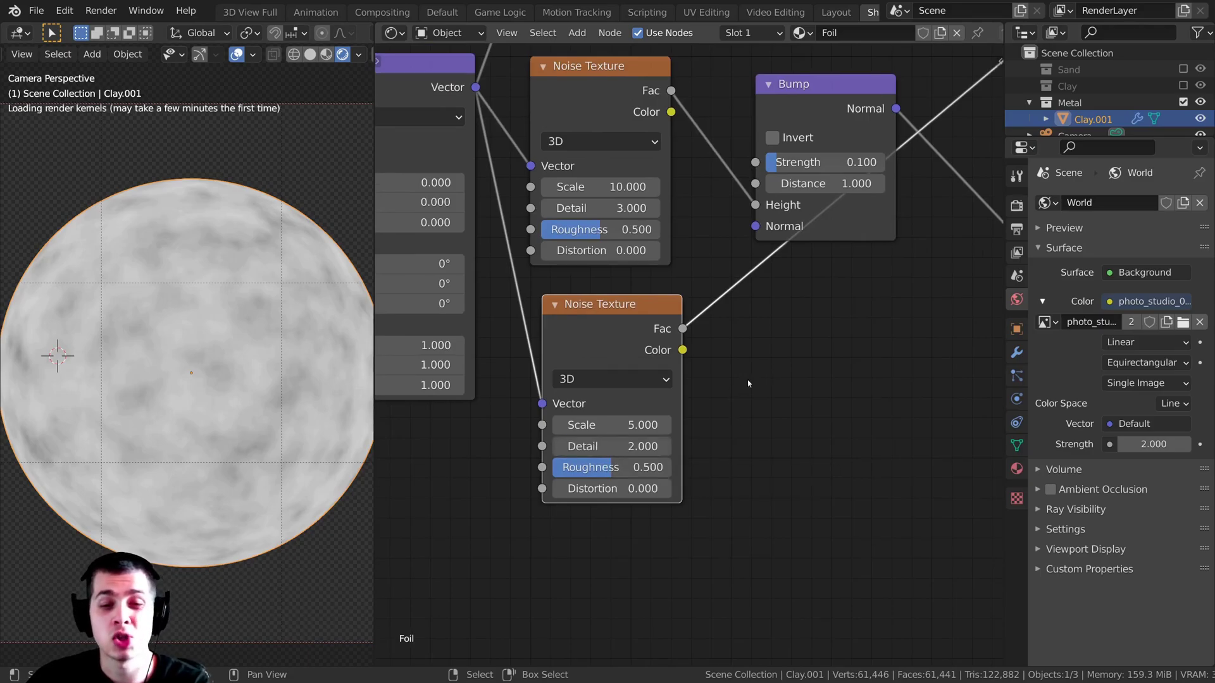
Step: Set the duplicated Noise Texture's Distortion to 0.3 and check the pattern on the sphere
double_click(603, 490)
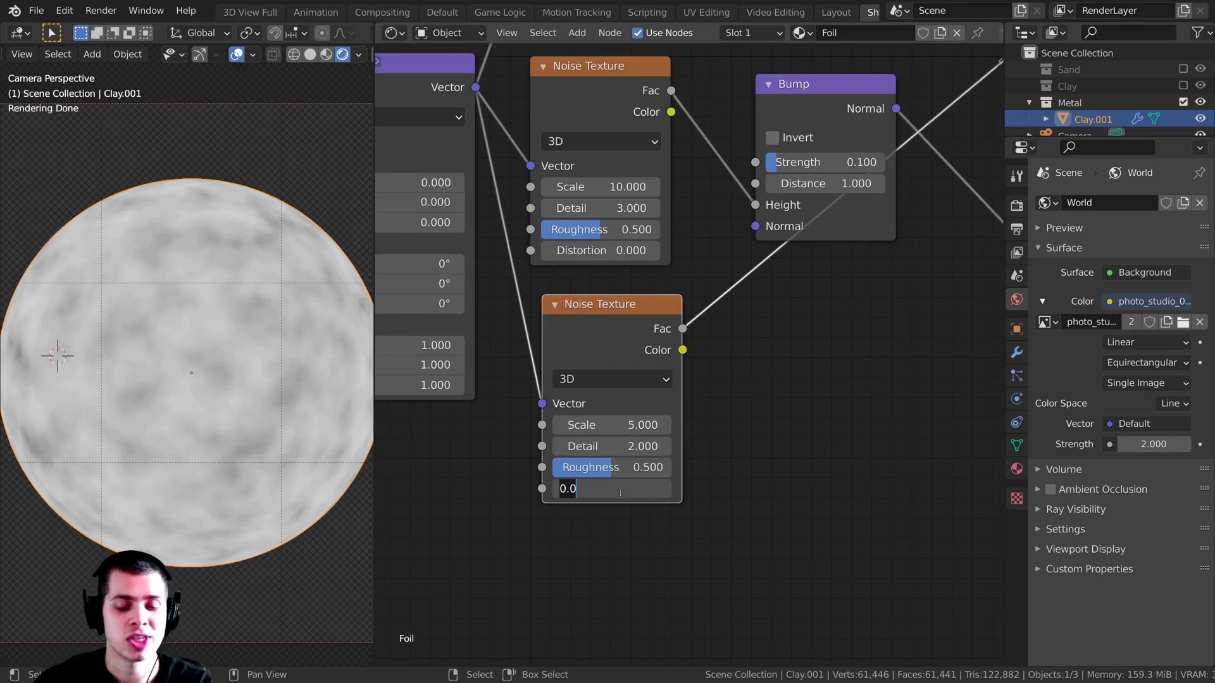
text(.3)
key(Return)
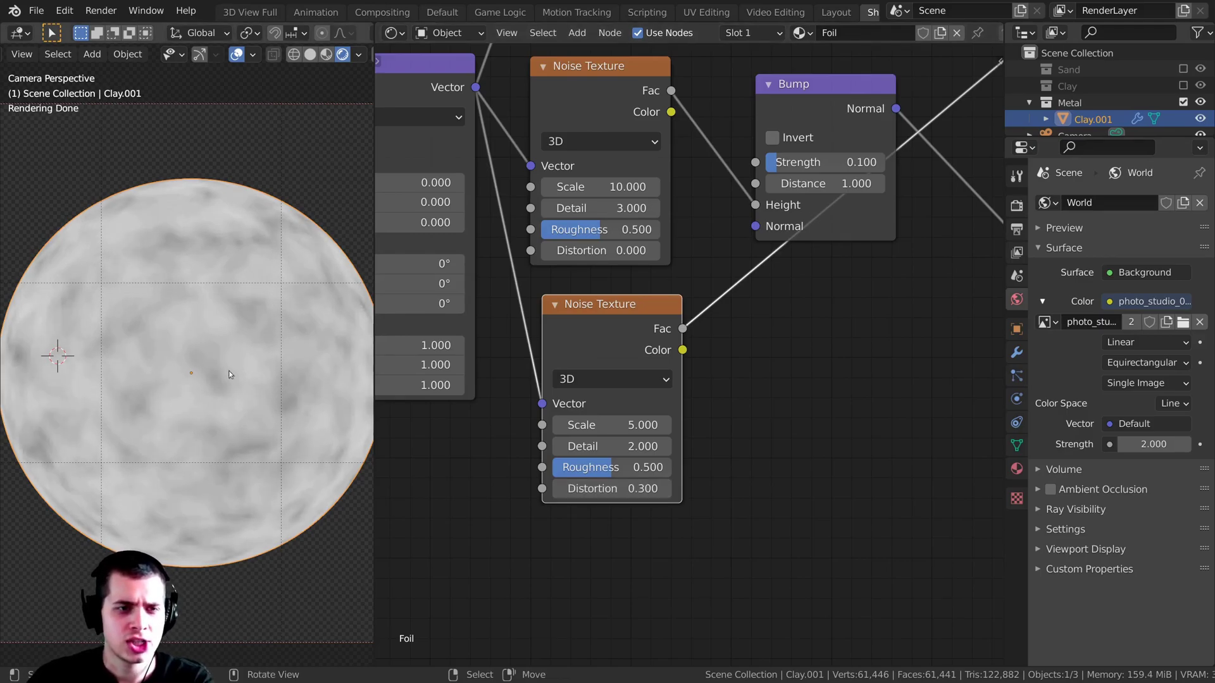
scroll(230, 327, up, 2)
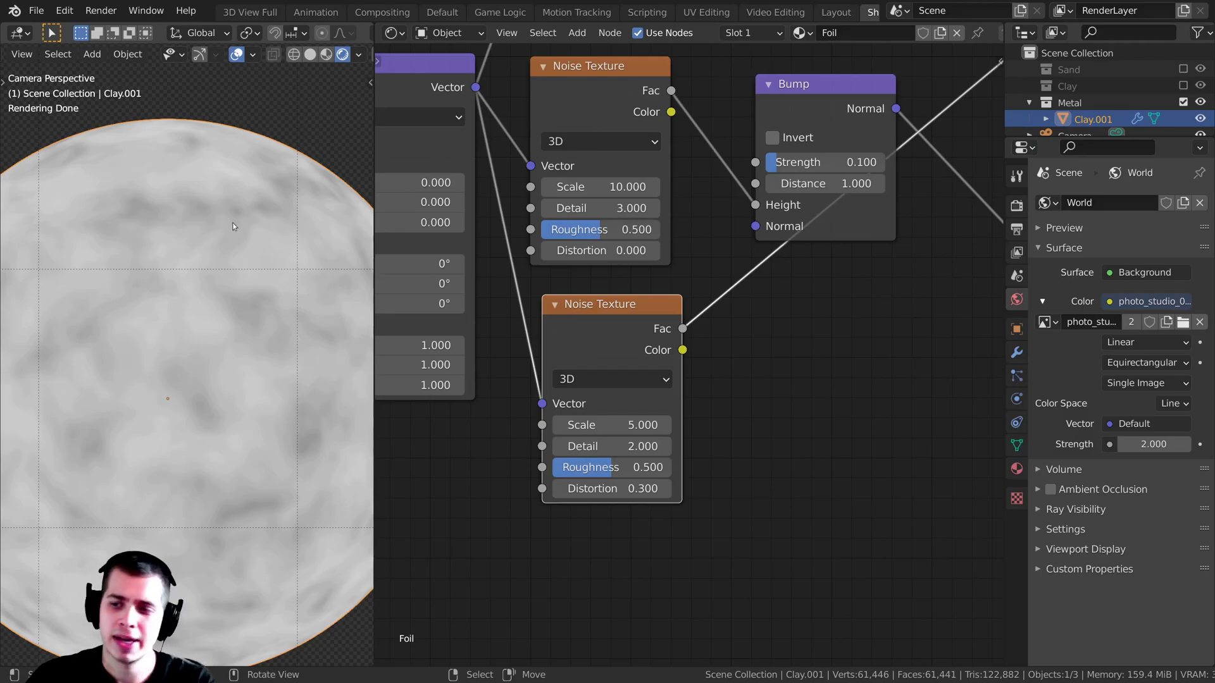
scroll(245, 329, down, 3)
scroll(593, 382, down, 2)
drag(593, 382, 594, 383)
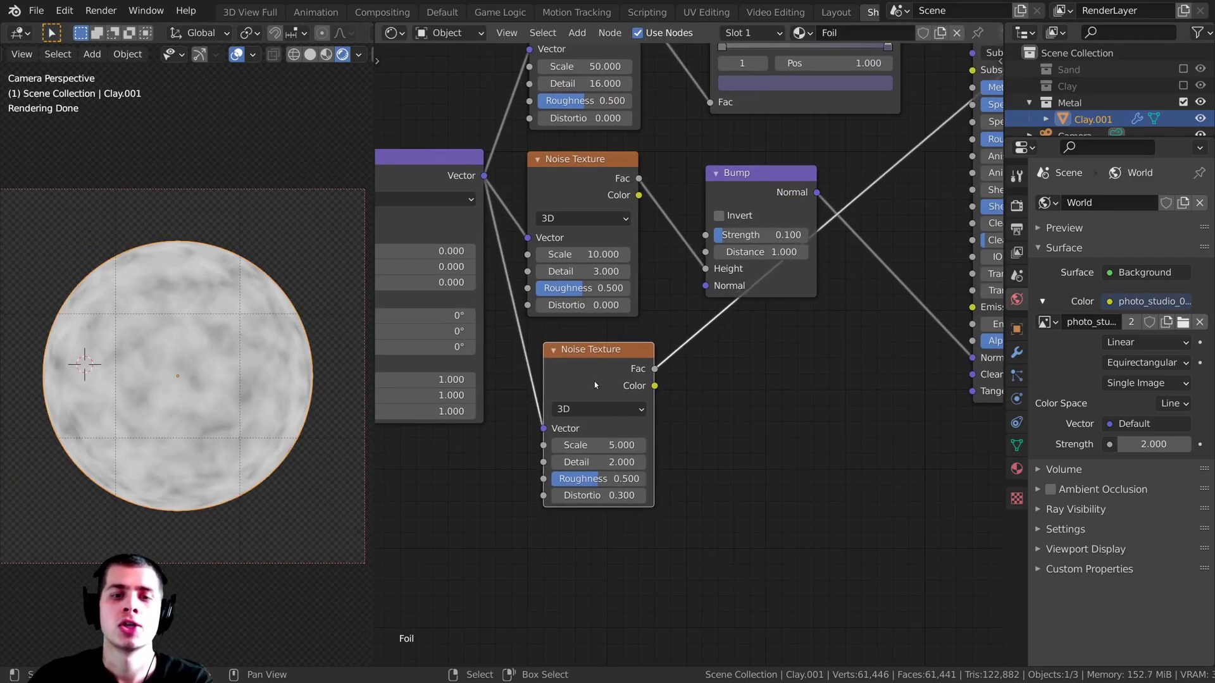
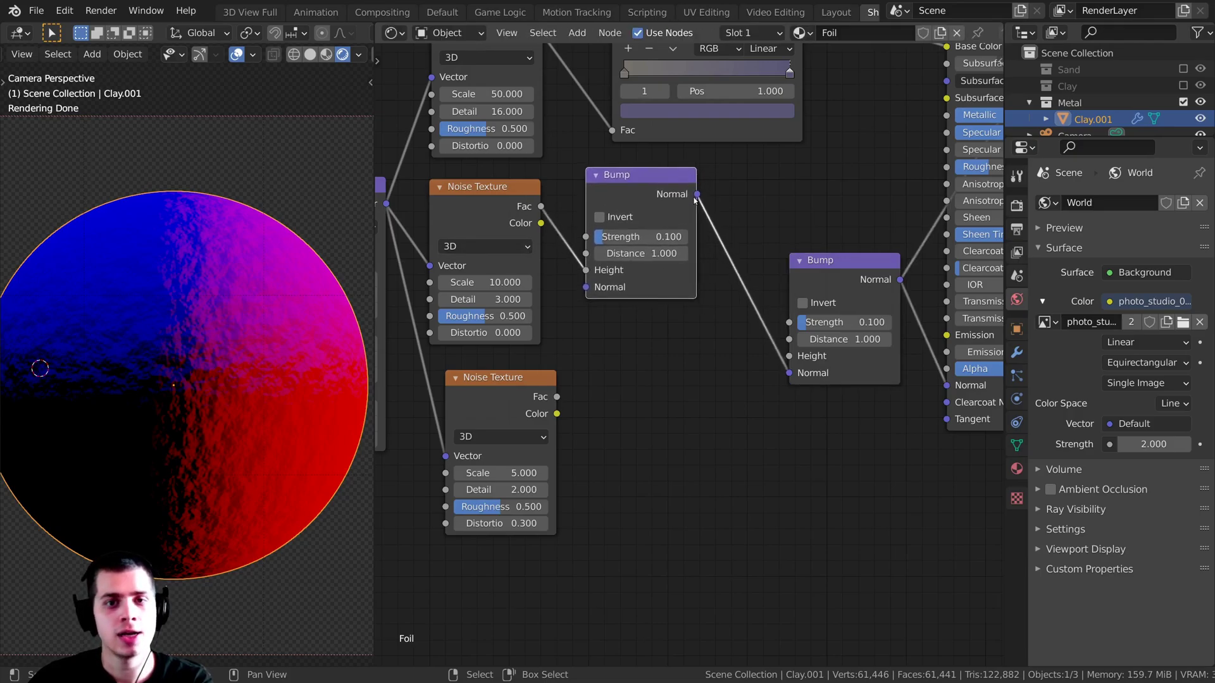
Step: Connect the third Noise Texture's Fac output to the second Bump's Height input and move that Bump closer to the first
drag(770, 266, 790, 374)
drag(823, 261, 824, 244)
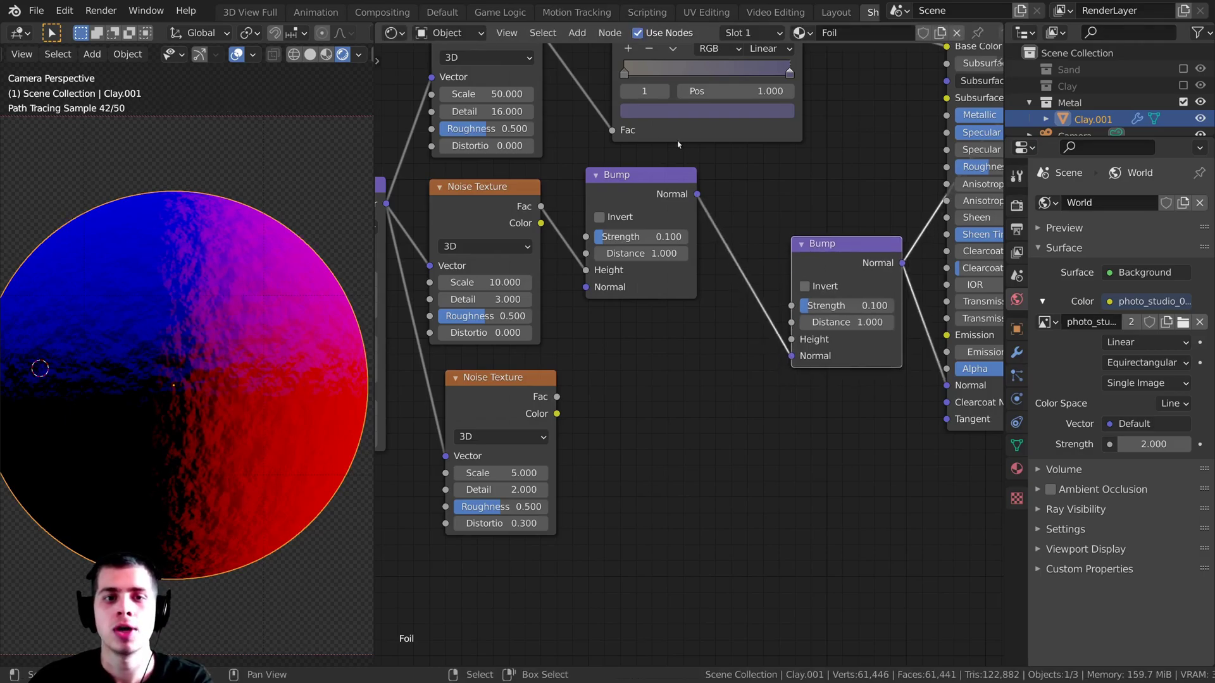
drag(673, 176, 671, 165)
drag(527, 401, 792, 342)
drag(833, 246, 770, 232)
middle_drag(768, 233, 697, 263)
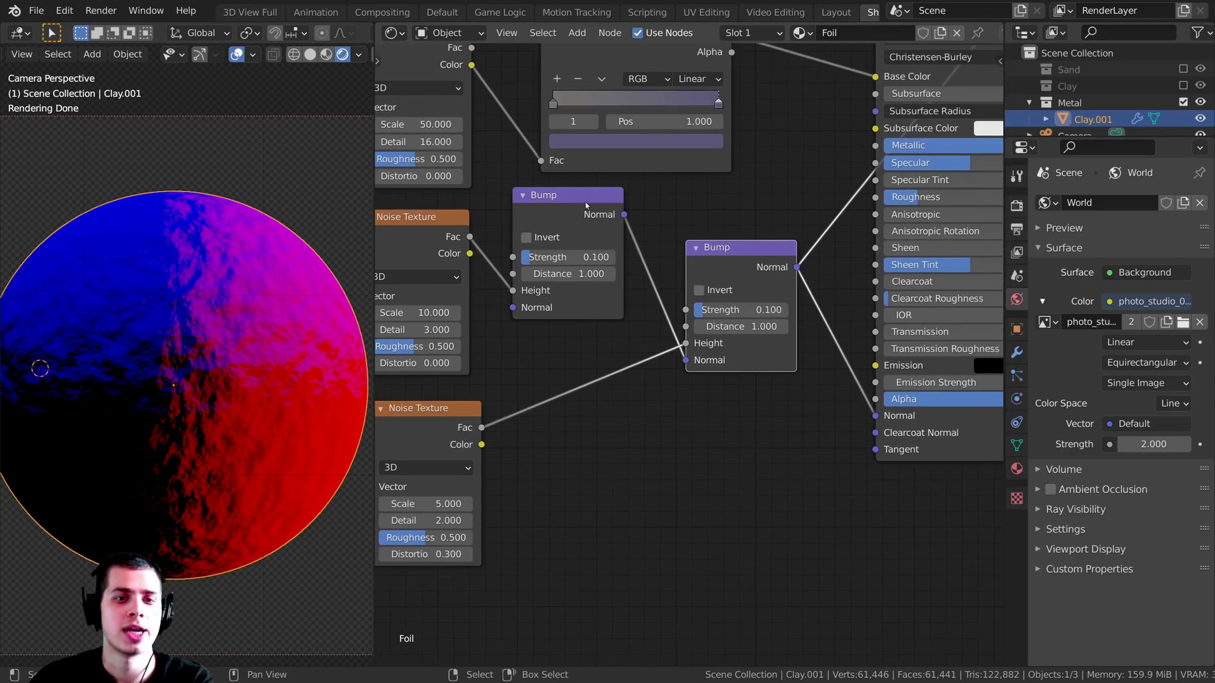
Step: Compare the previews of the first and second Bump nodes on the sphere
ctrl+shift+click(561, 210)
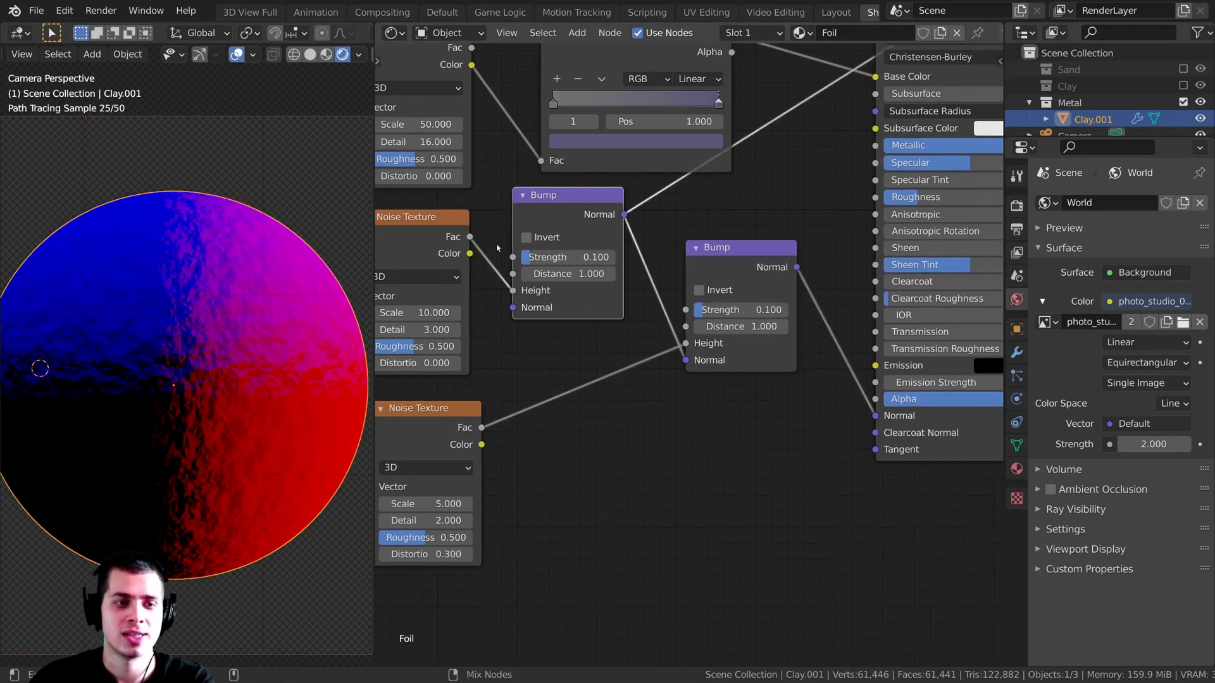
ctrl+shift+click(757, 270)
scroll(199, 348, up, 5)
scroll(203, 339, down, 3)
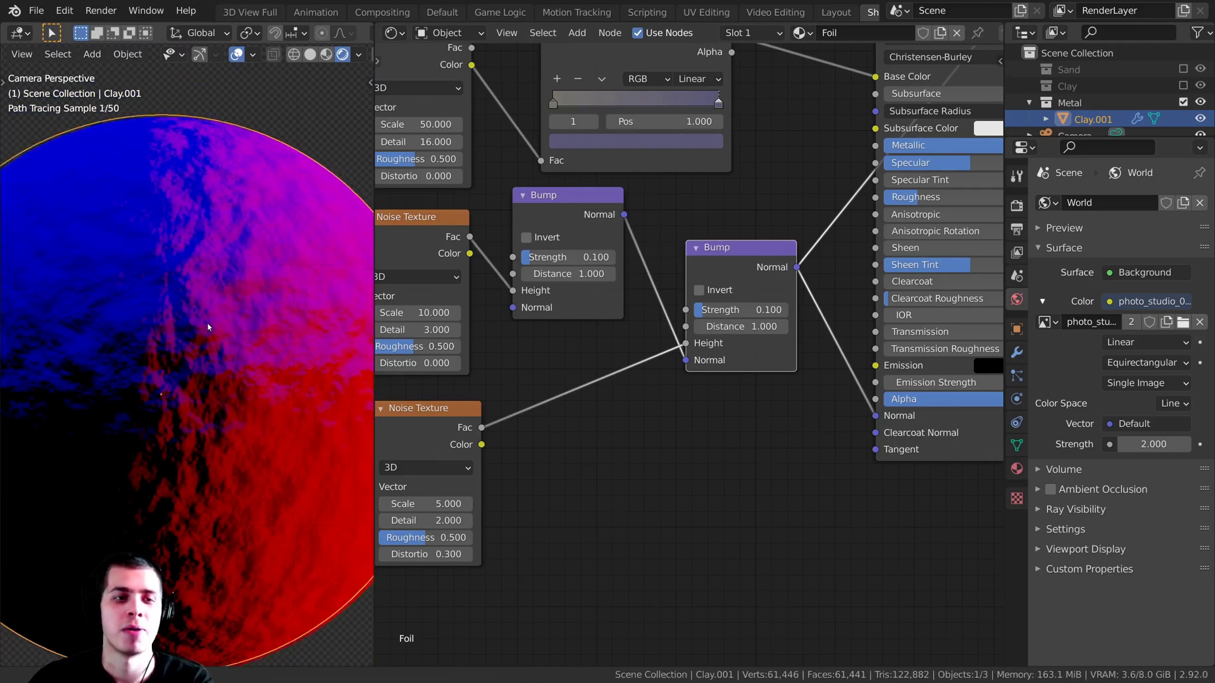
Step: Set the second Bump node's Strength to 0.5
click(744, 306)
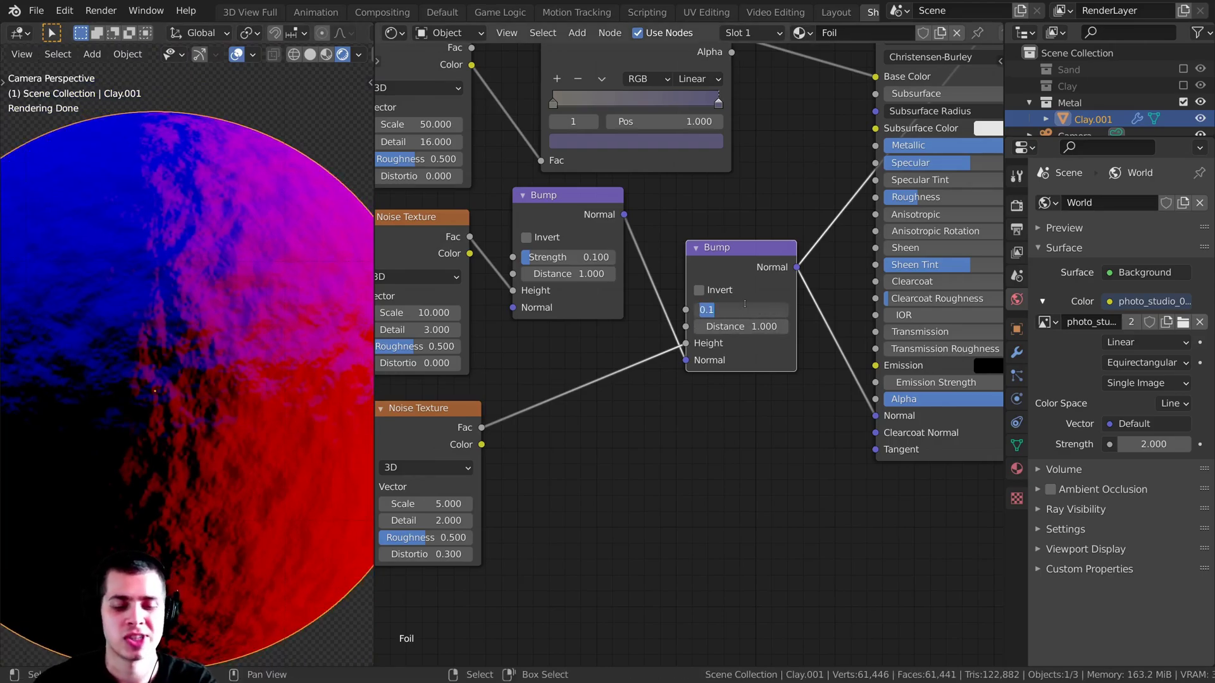
text(.5)
key(Return)
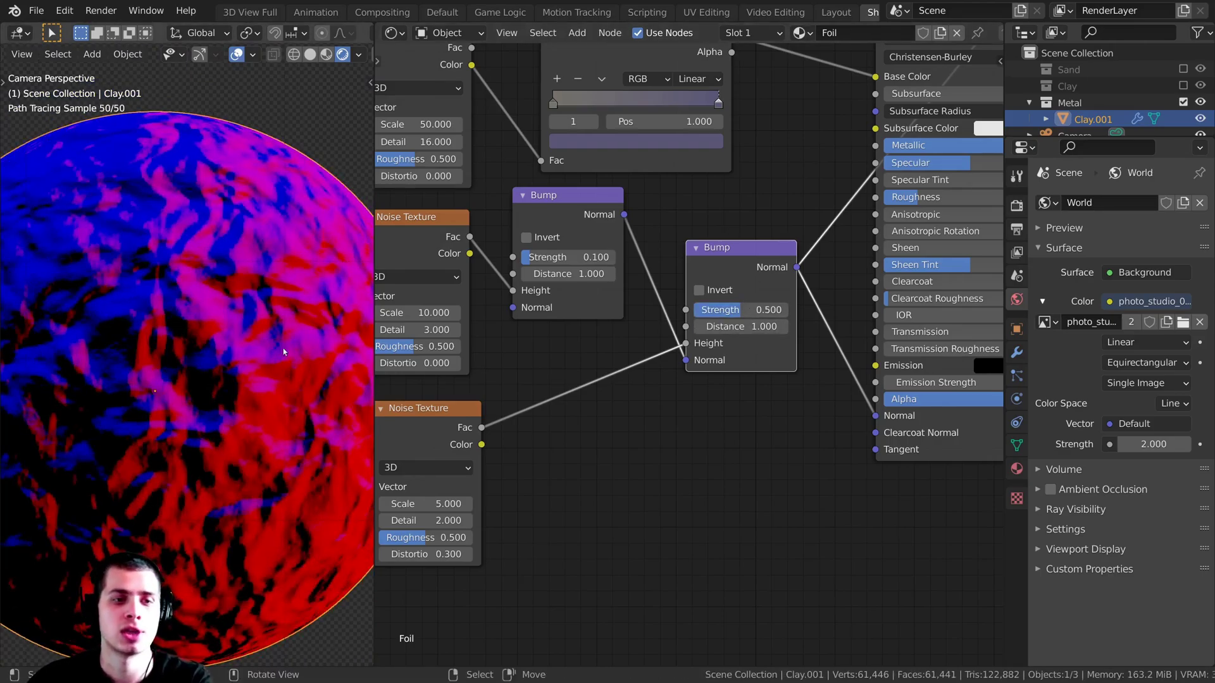
Step: Preview the first Bump alone and the strengthened second Bump on the sphere to compare their relief
scroll(731, 301, down, 2)
ctrl+shift+click(593, 254)
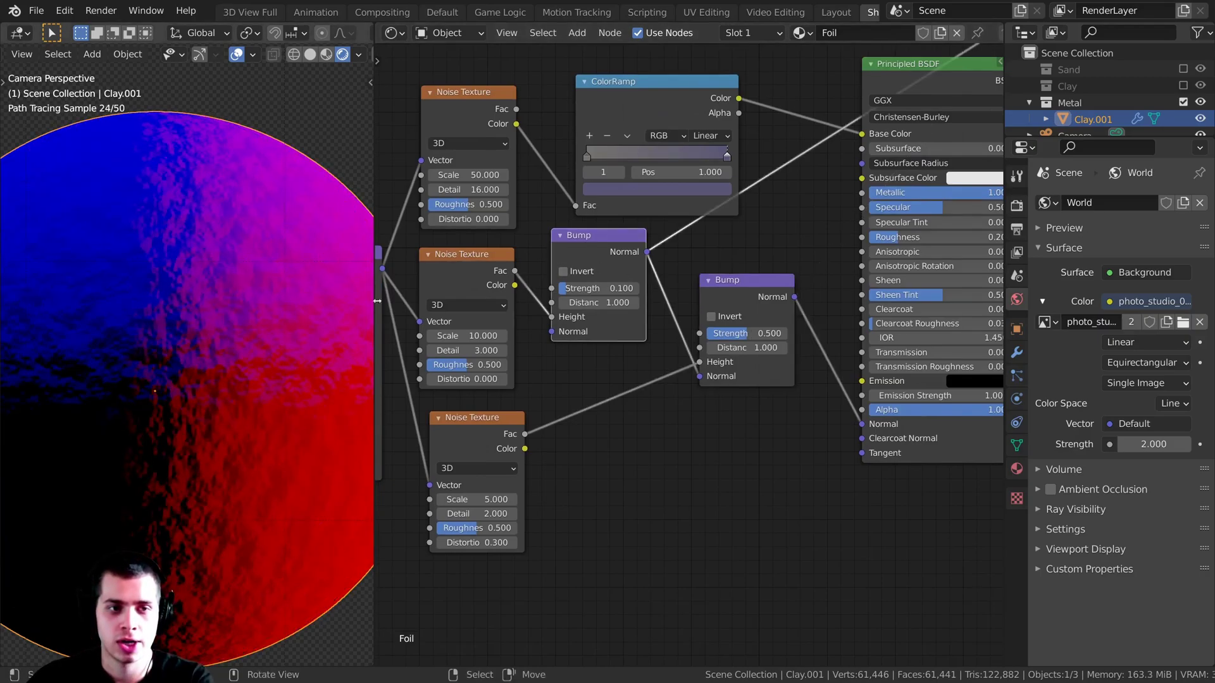
ctrl+shift+click(738, 291)
Step: Preview the Principled BSDF on the sphere and reposition the second Bump and Material Output nodes to tidy the layout
scroll(738, 292, down, 2)
middle_drag(739, 292, 626, 311)
scroll(626, 311, up, 3)
drag(593, 314, 599, 325)
middle_drag(686, 329, 664, 339)
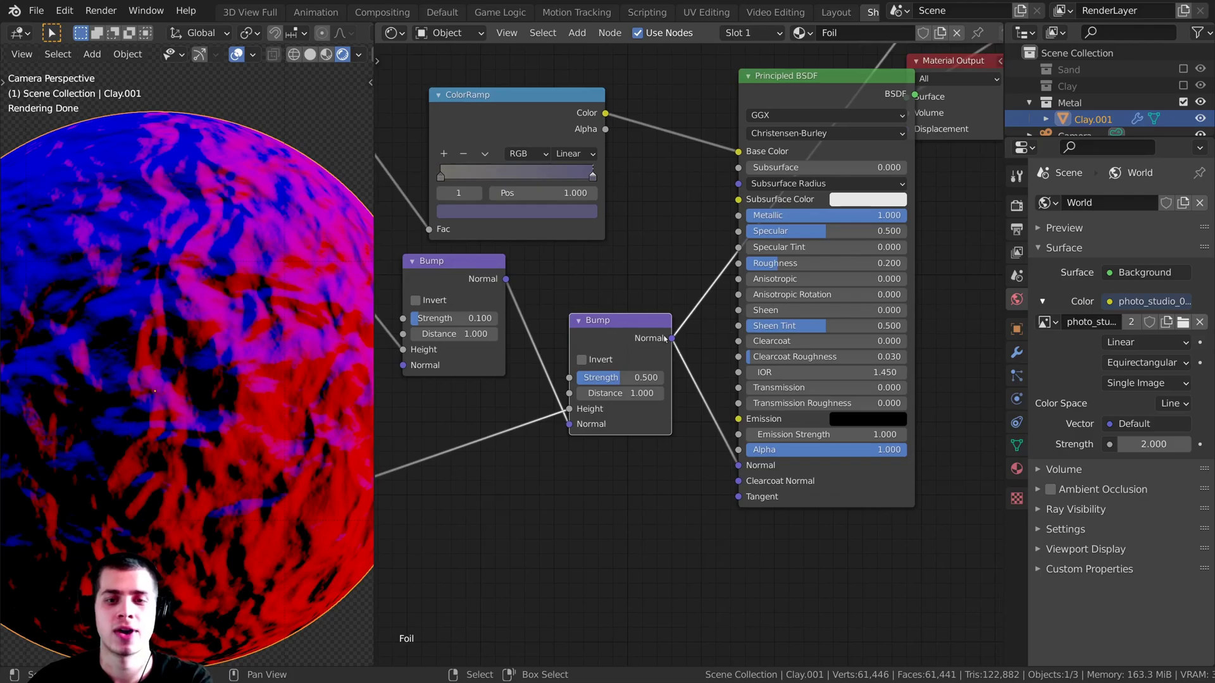
ctrl+shift+click(808, 98)
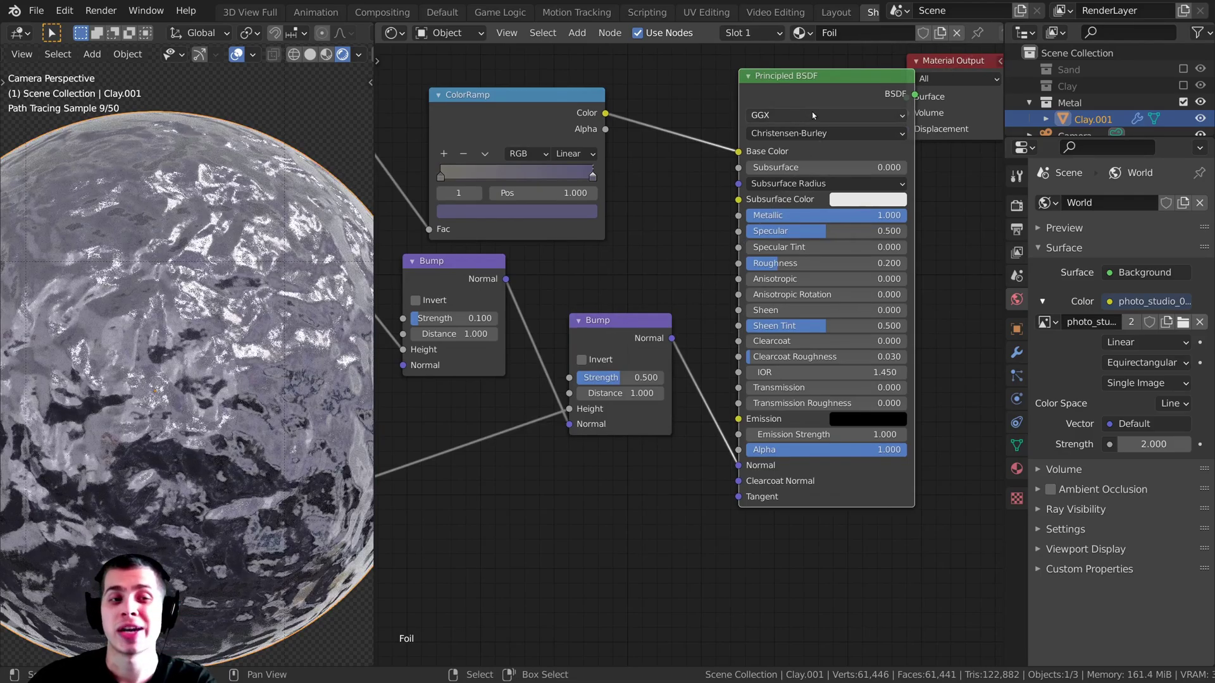
scroll(813, 114, down, 3)
middle_drag(812, 114, 739, 203)
drag(861, 162, 936, 180)
scroll(212, 380, down, 3)
shift+middle_drag(212, 380, 218, 343)
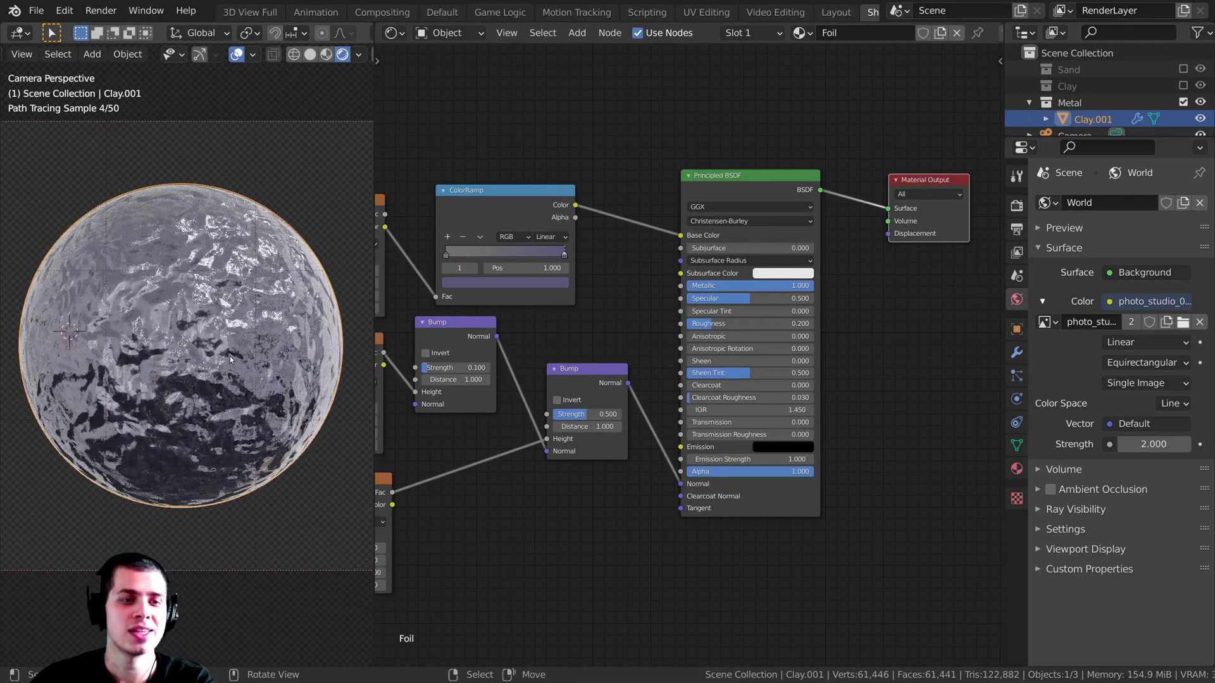
Step: Try scaling all the noise textures together by setting the Mapping node's X, Y and Z Scale to 1.1
middle_drag(641, 360, 862, 306)
scroll(809, 302, down, 3)
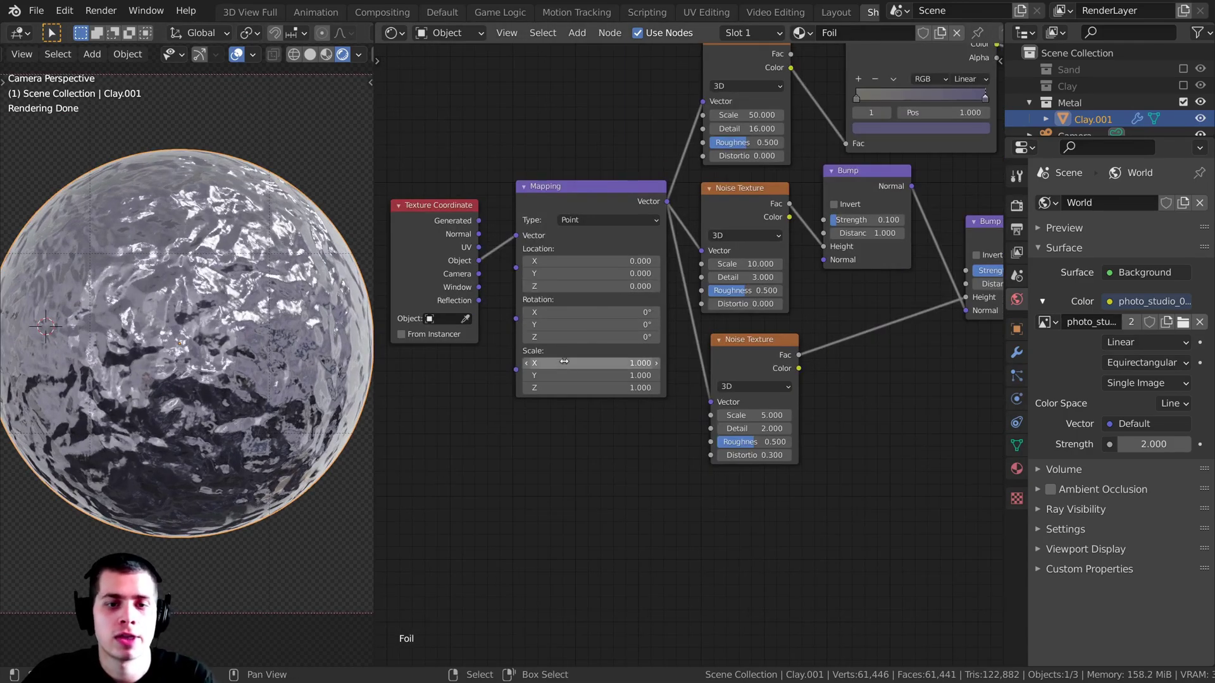
scroll(563, 375, up, 1)
scroll(551, 385, up, 2)
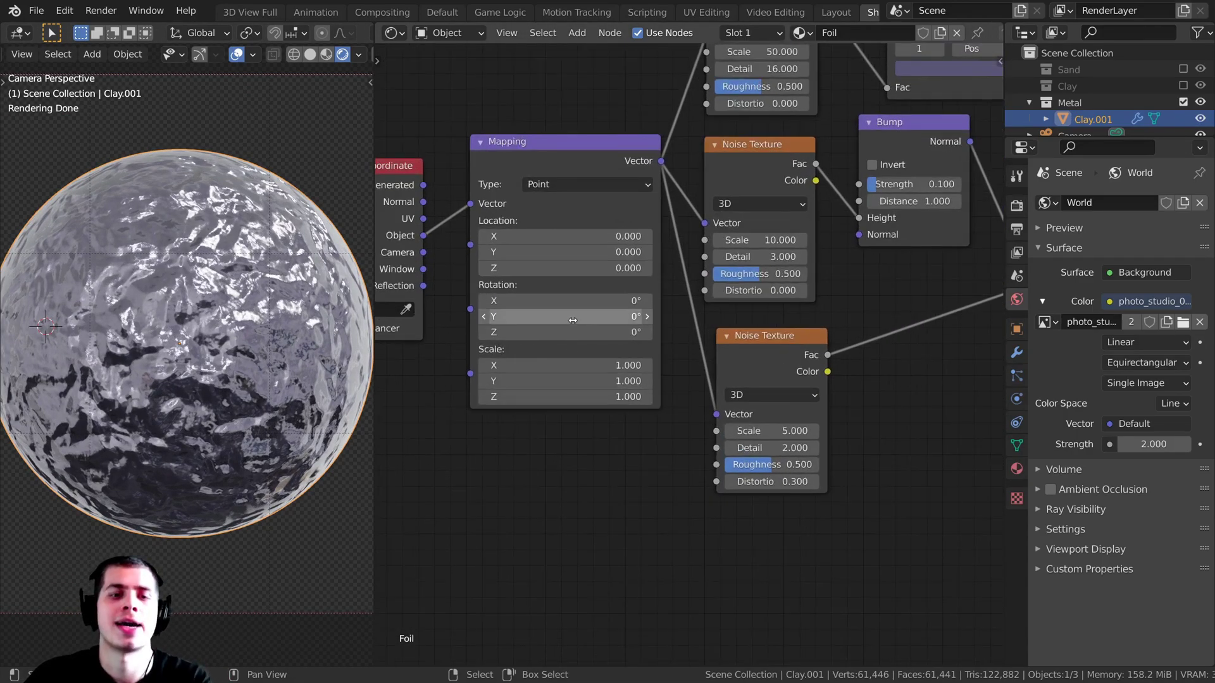
middle_drag(557, 300, 619, 283)
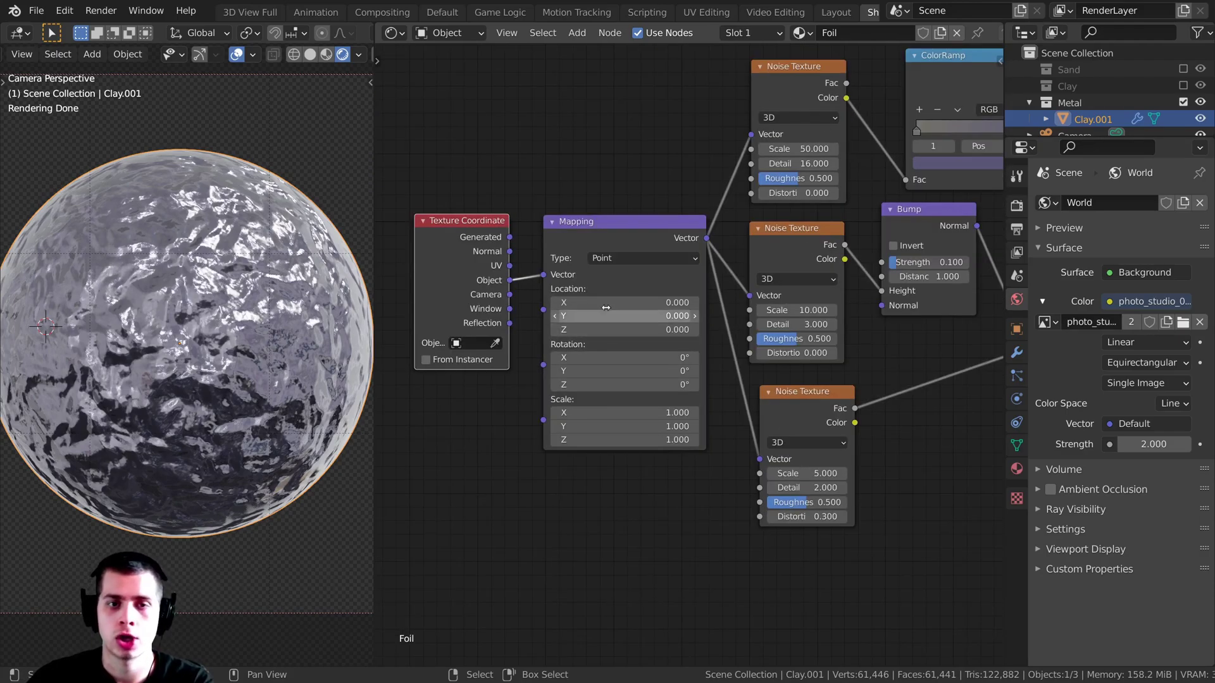
drag(620, 223, 615, 221)
scroll(664, 358, up, 5)
middle_drag(617, 386, 656, 300)
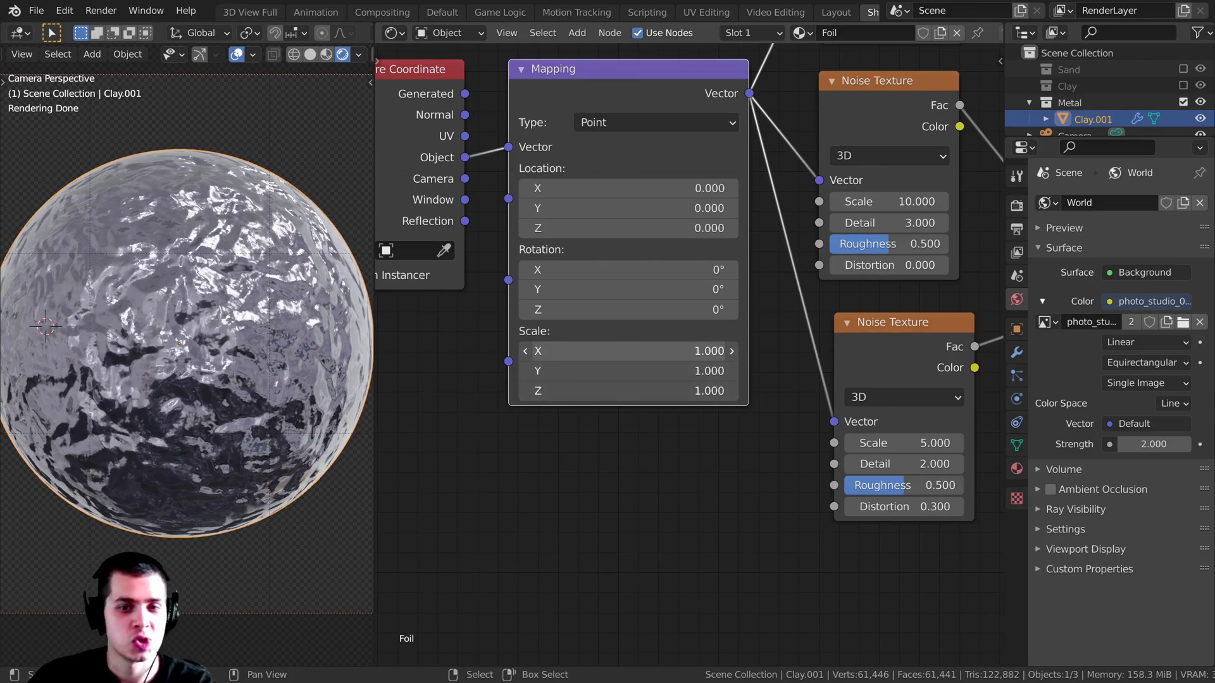
mouse_move(626, 350)
mouse_down()
mouse_move(582, 350)
mouse_move(696, 351)
mouse_move(612, 351)
mouse_move(633, 350)
mouse_up()
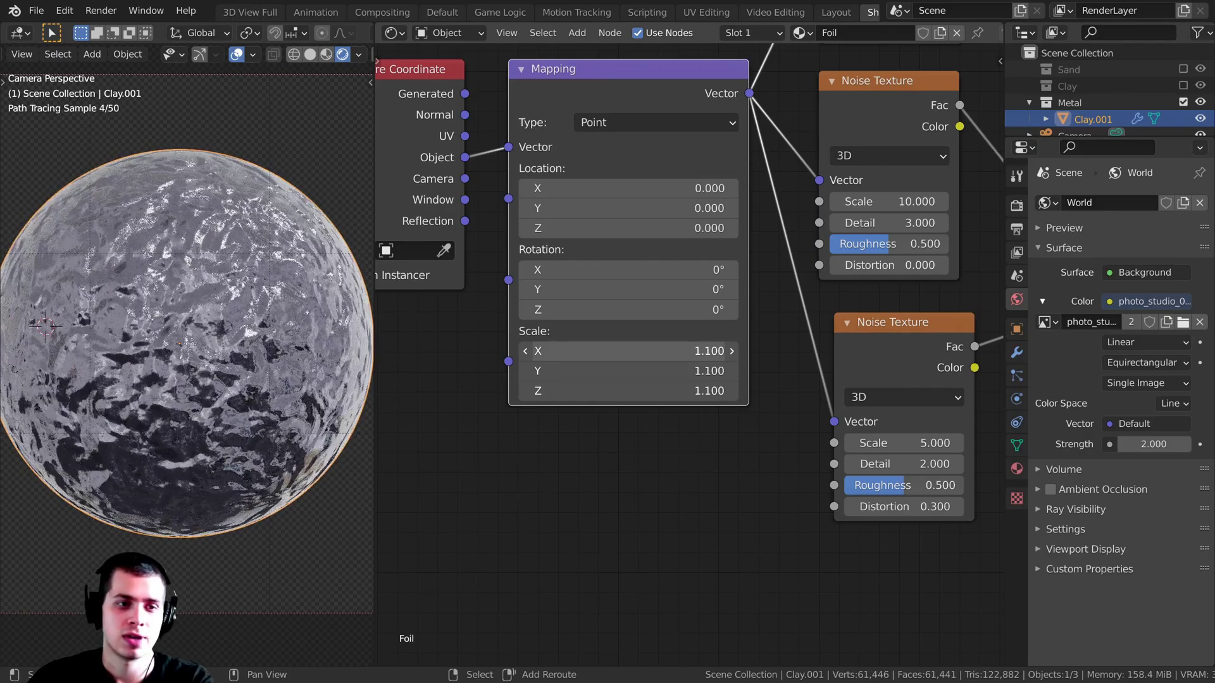
Step: Inspect the foil sphere from another angle and render the final image
shift+middle_drag(247, 295, 253, 315)
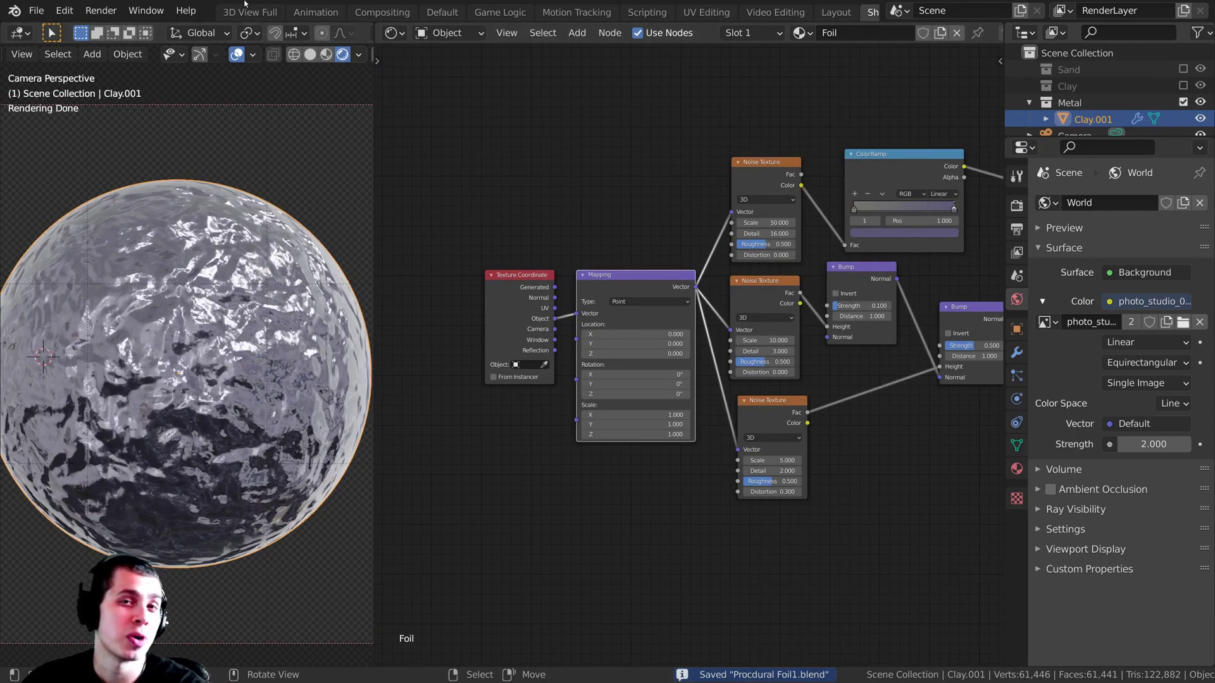
mouse_move(342, 146)
middle_down()
mouse_move(268, 224)
mouse_move(298, 253)
mouse_move(274, 250)
middle_up()
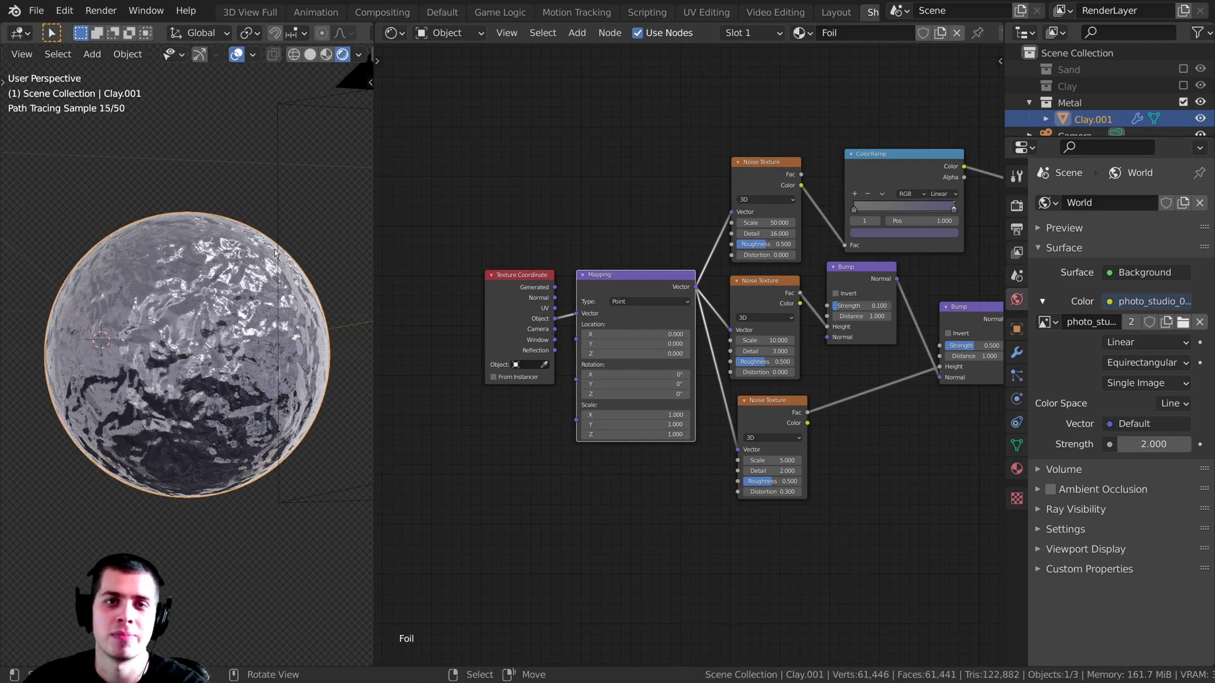
key(F12)
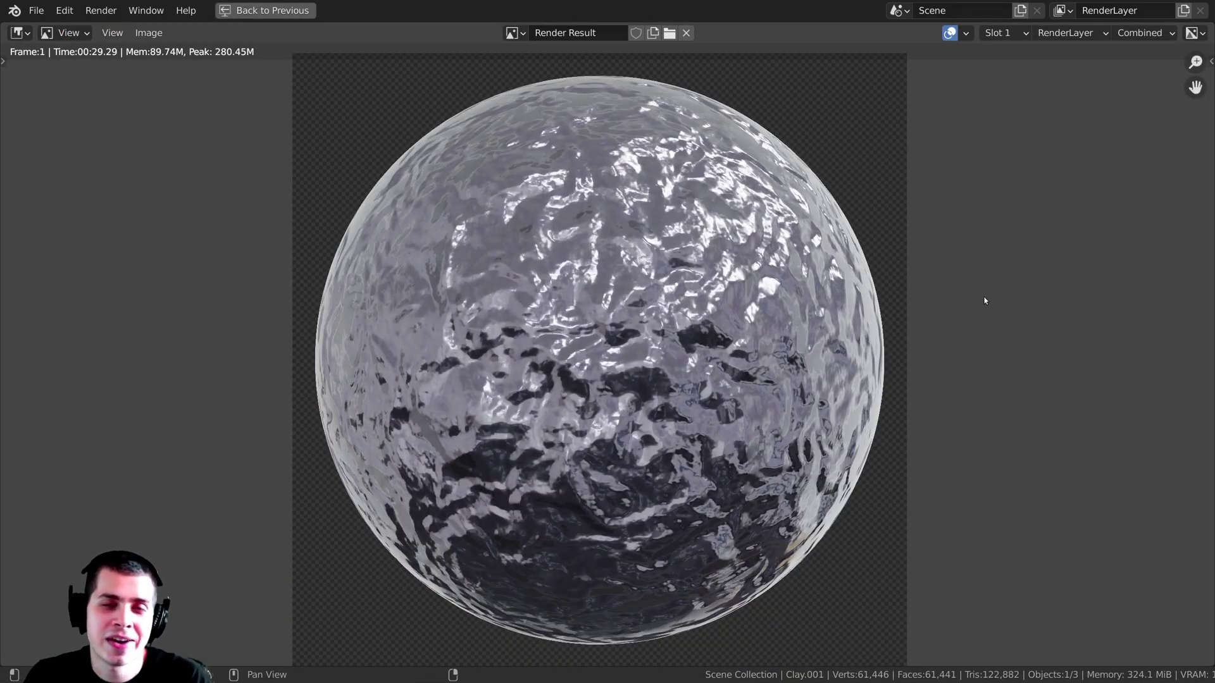